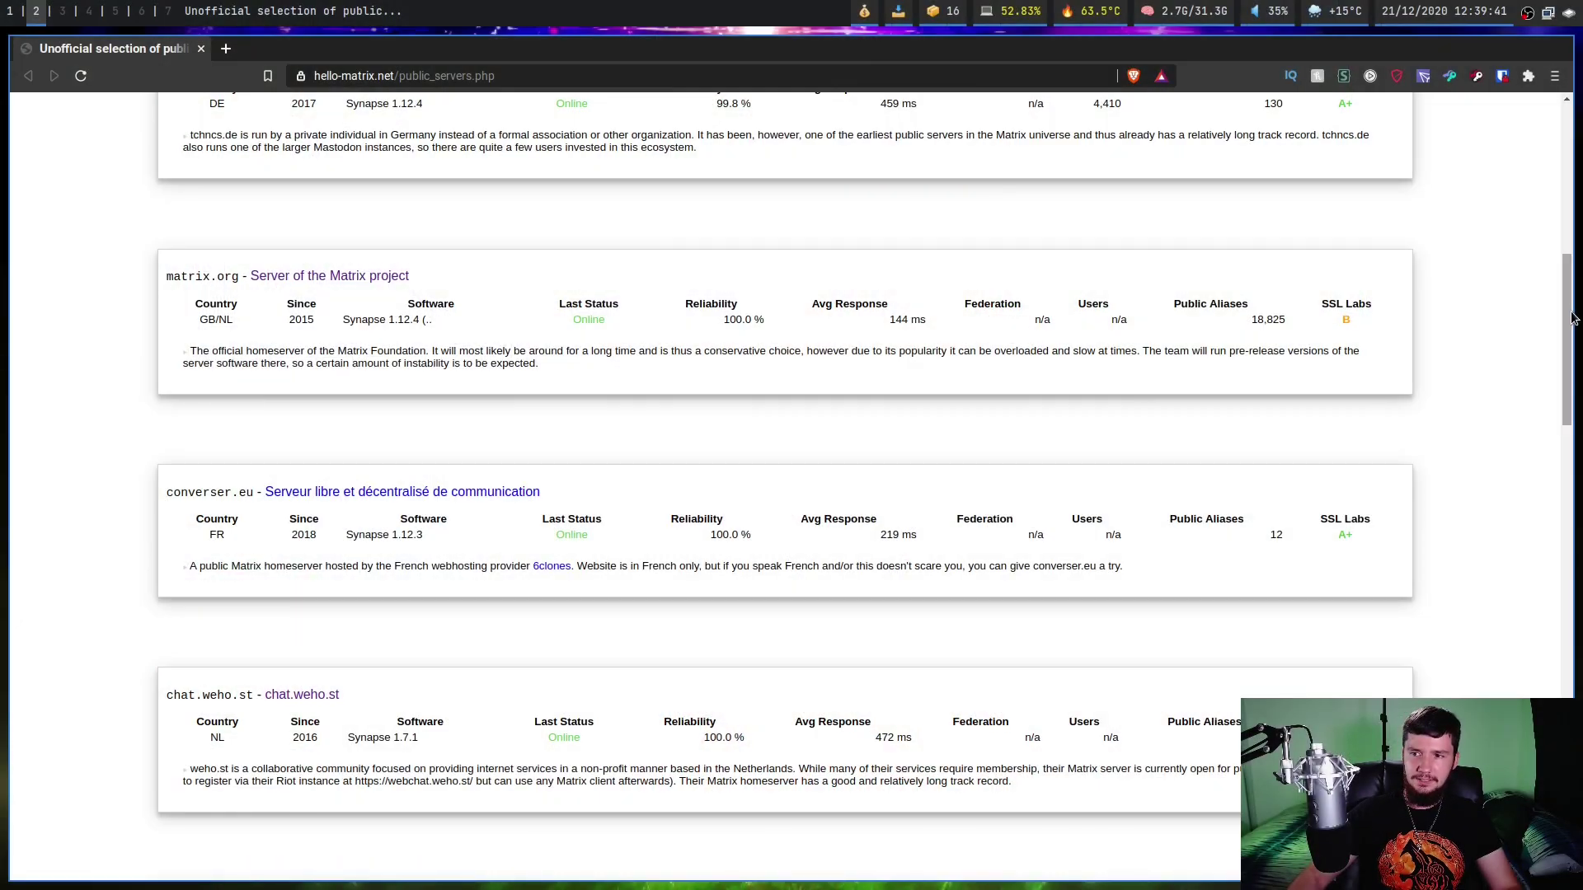
# Scroll back to the top of hello-matrix.net and open the-federation.info's Matrix statistics page in a new tab.
pyautogui.scroll(8, 1491, 269)
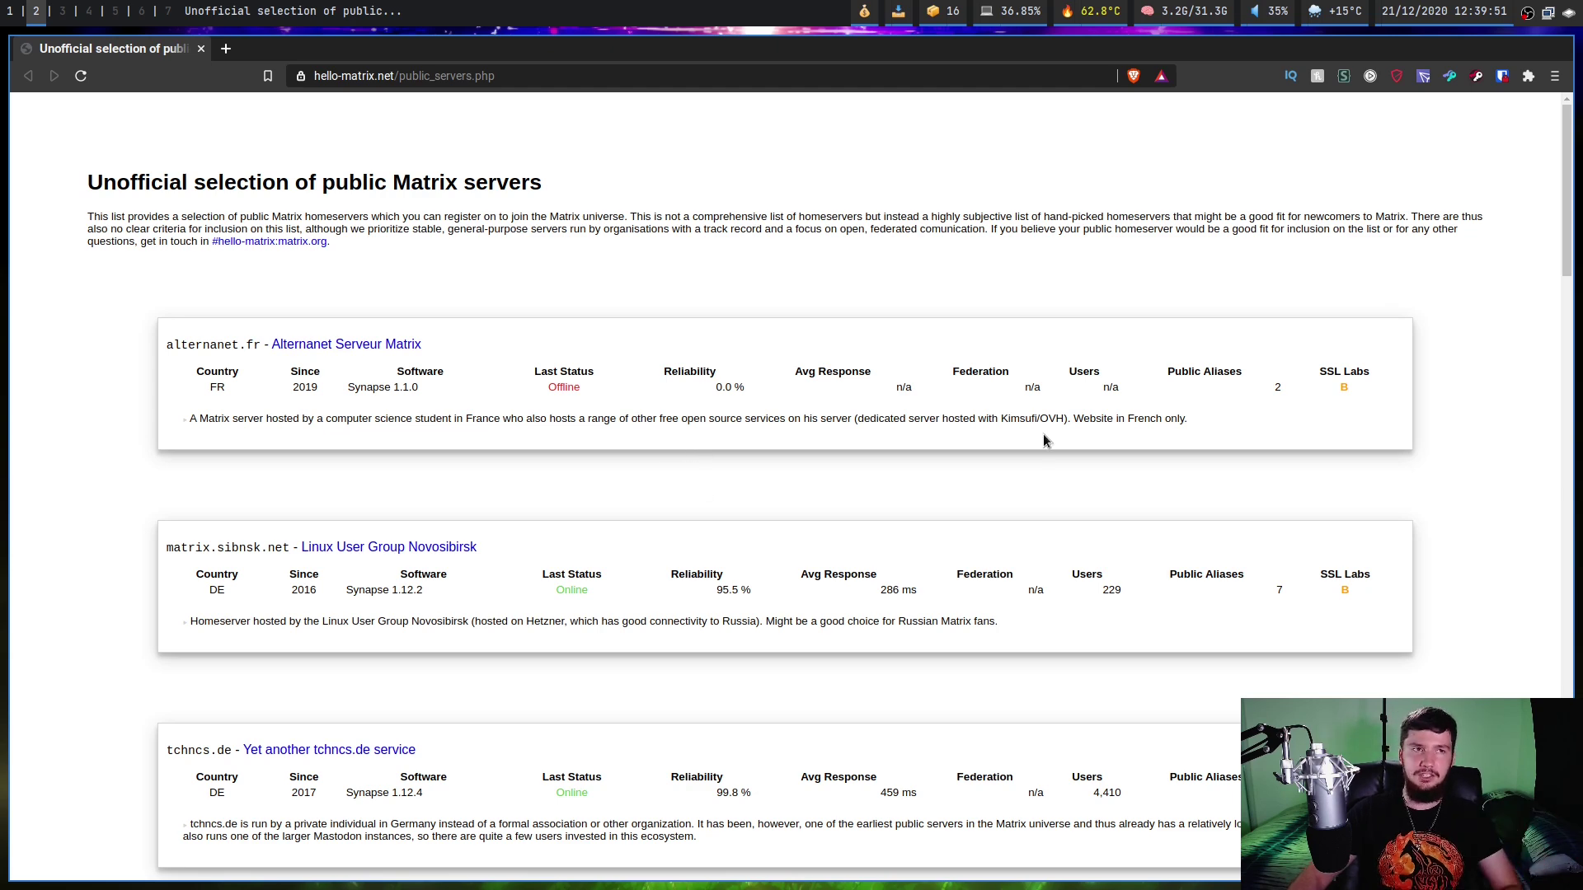
pyautogui.press('super+Return')
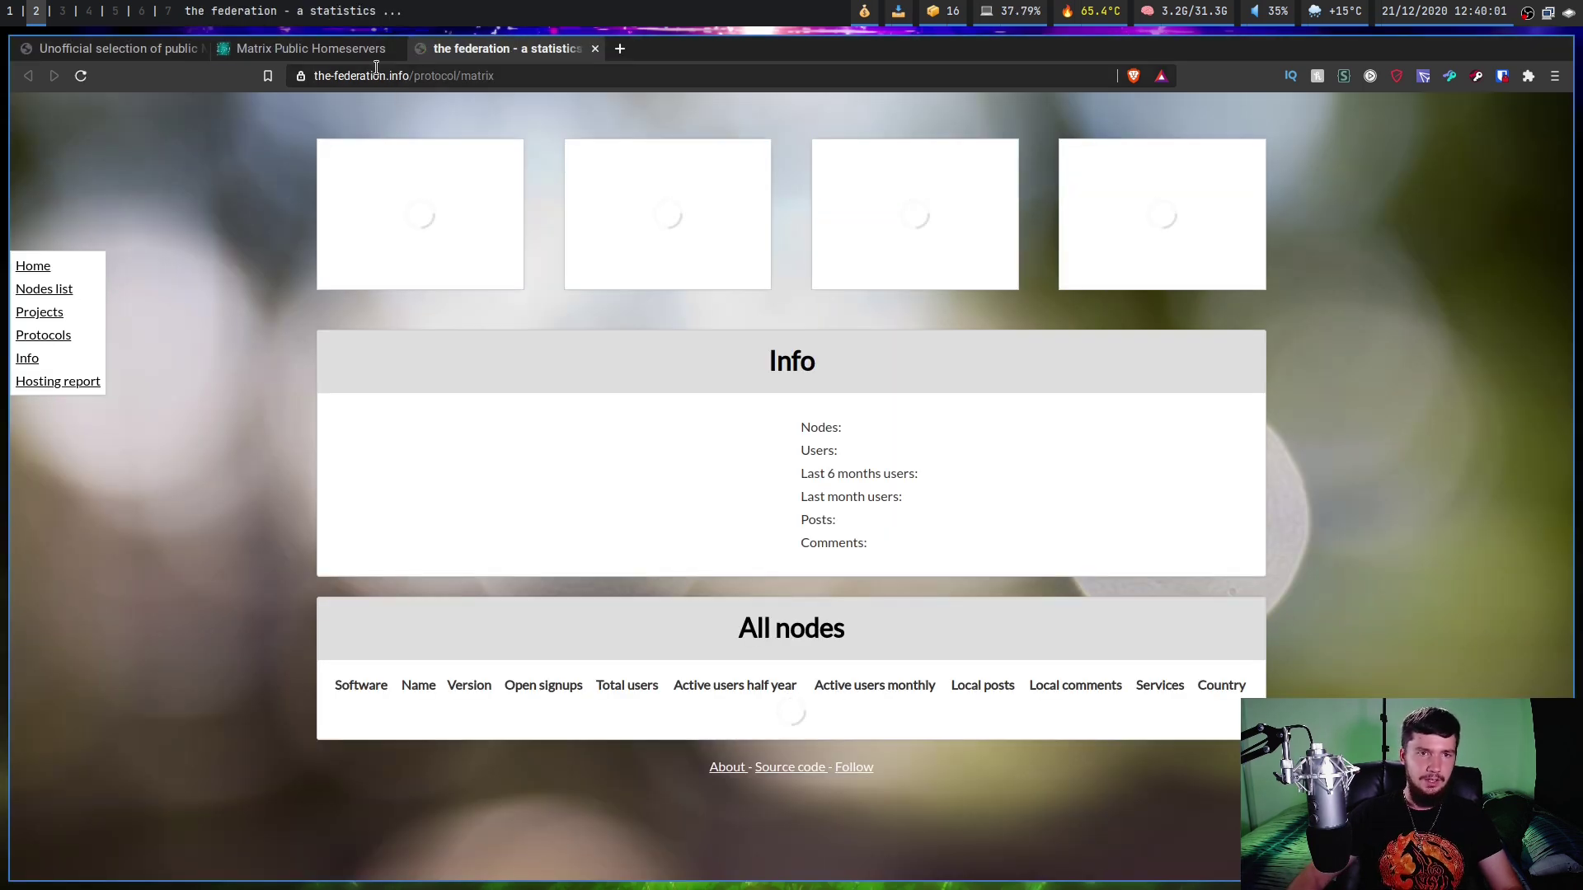
# Search the enlarged publiclist.anchel.nl homeserver list for 'Austra', then tile the browser beside Element's sign-in.
pyautogui.click(358, 58)
pyautogui.hotkey('ctrl', '+')
pyautogui.hotkey('ctrl', '+')
pyautogui.hotkey('ctrl', '+')
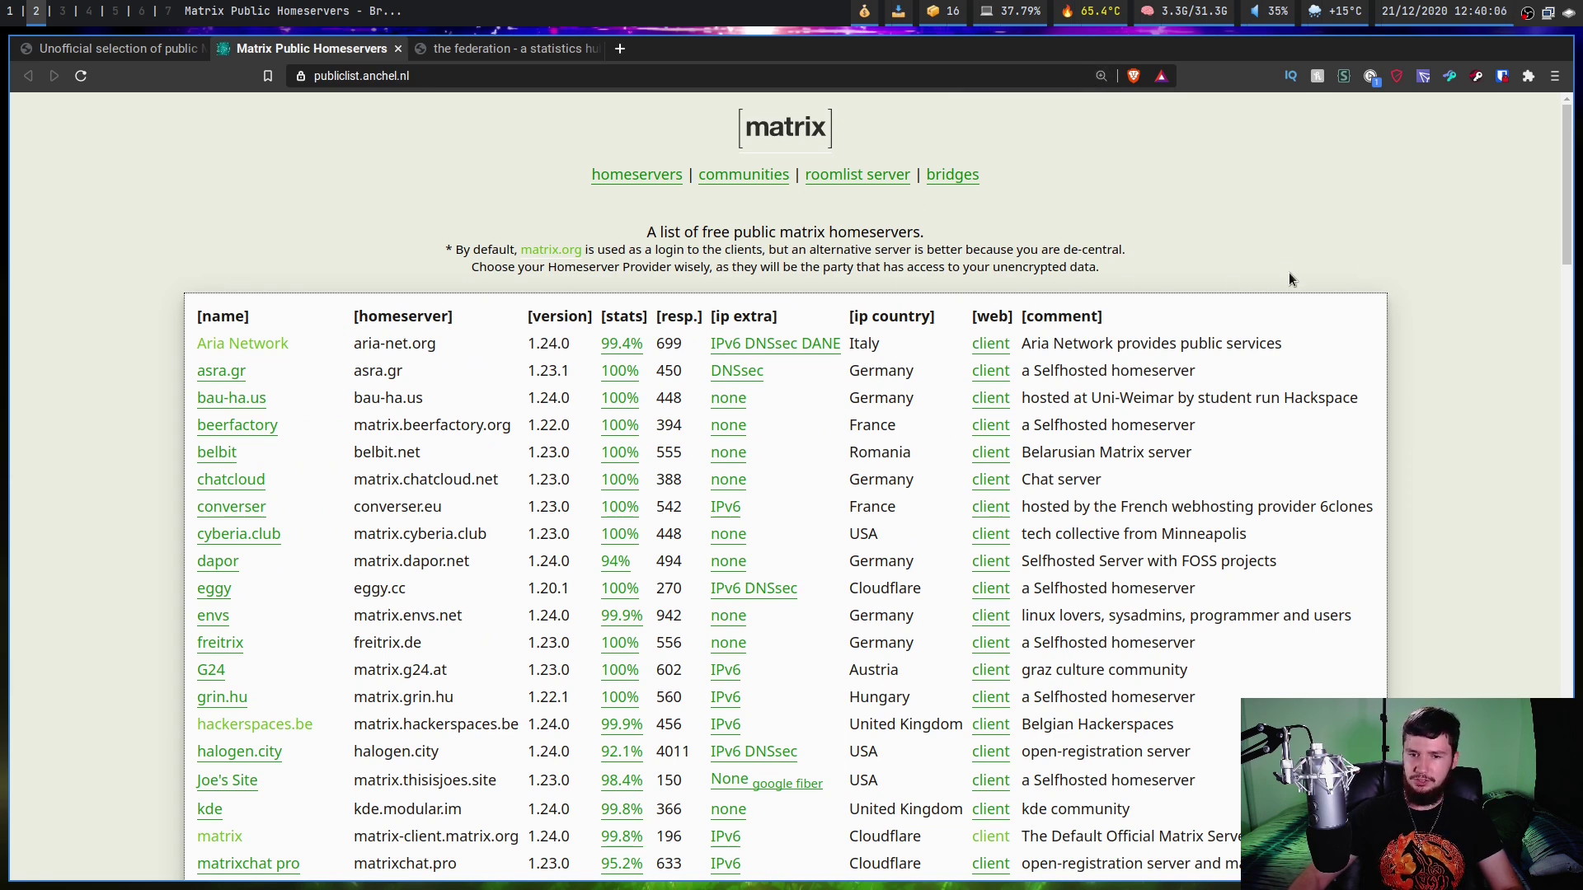
pyautogui.scroll(-3, 1547, 265)
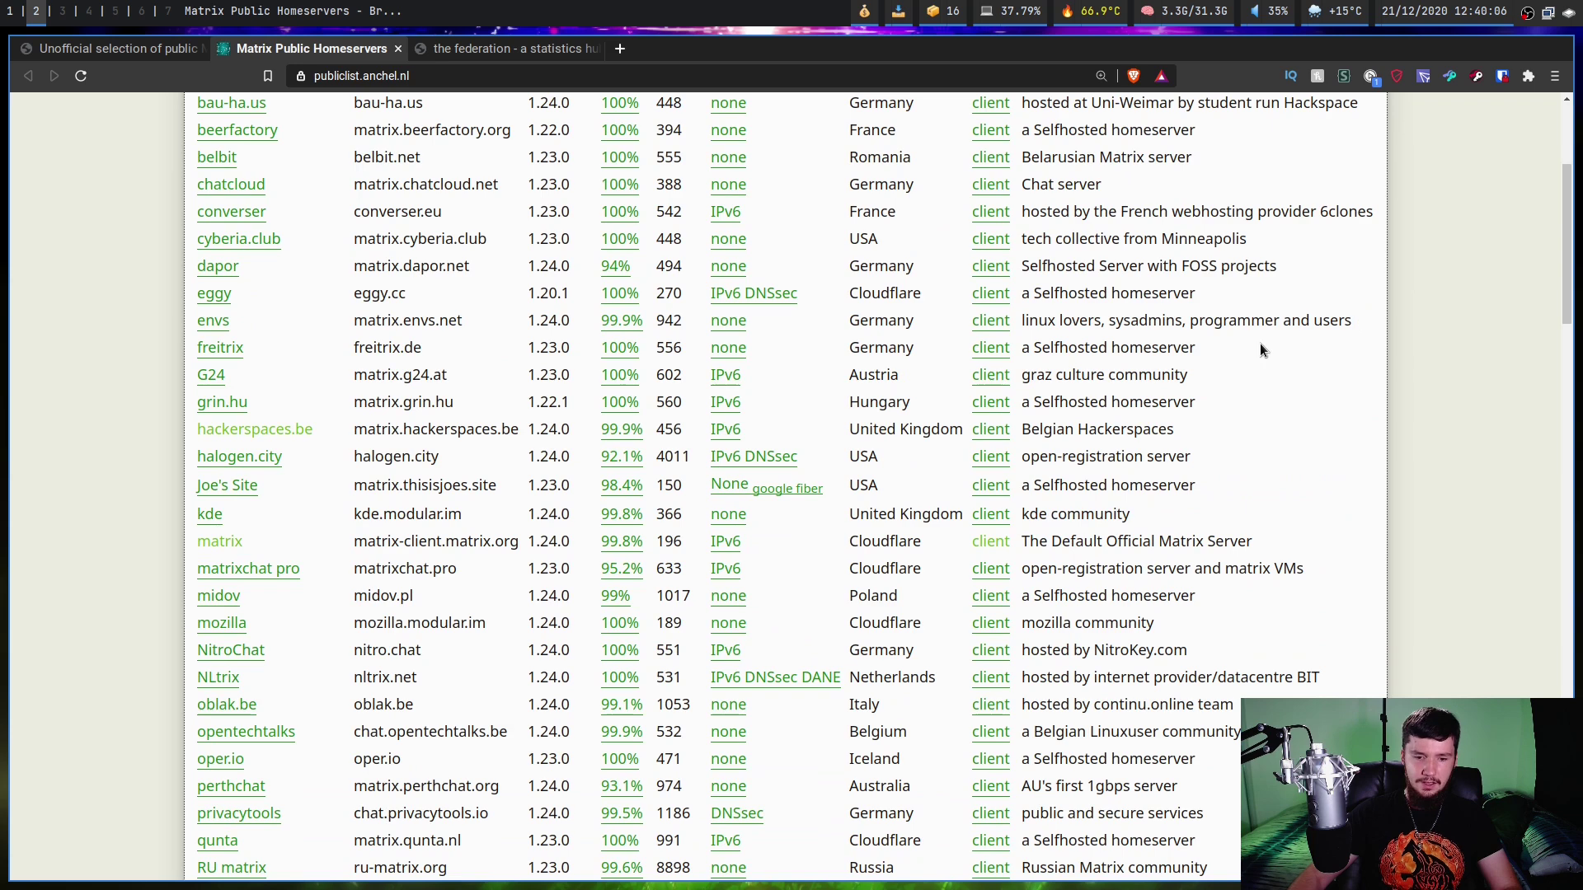
pyautogui.hotkey('ctrl', 'f')
pyautogui.write('Austra')
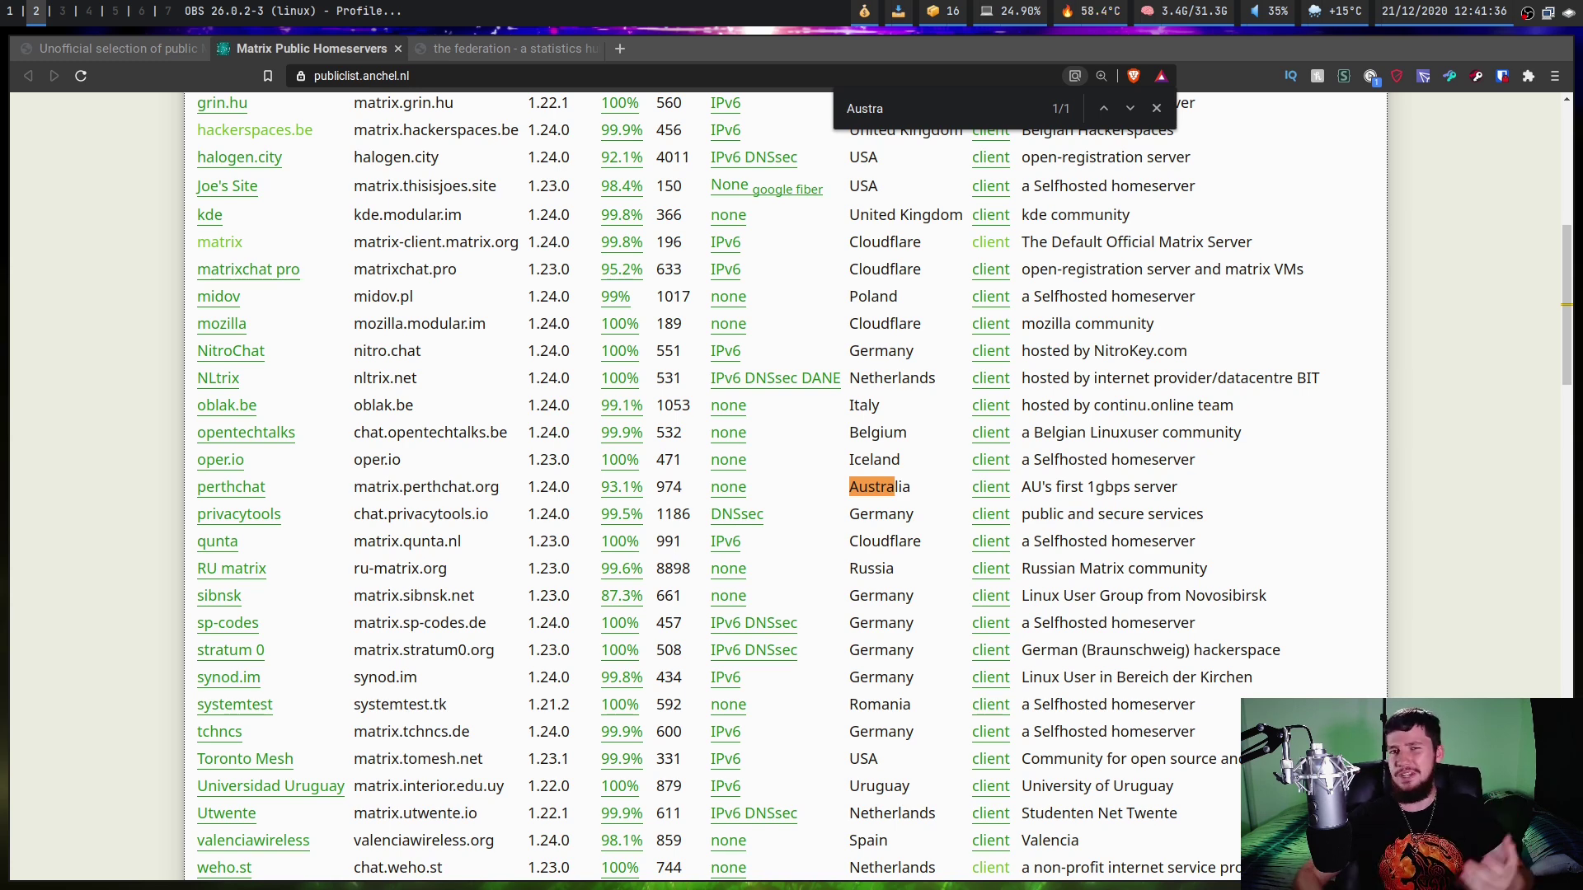
pyautogui.press('Escape')
pyautogui.press('super+f')
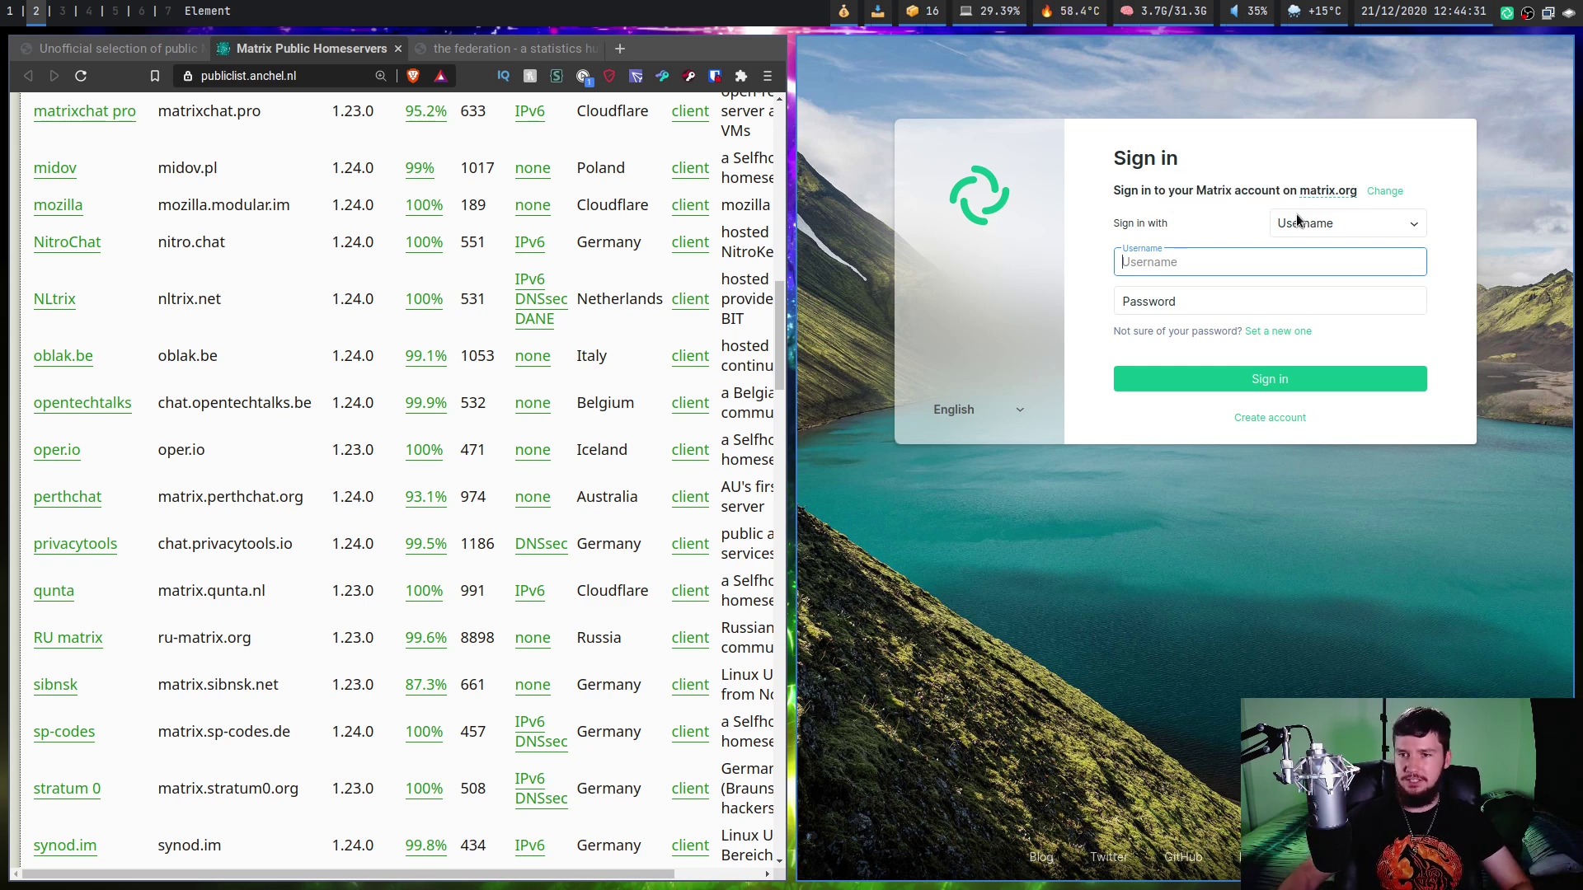
# Choose to change the homeserver and look up matrix-client.matrix.org in the homeserver list.
pyautogui.click(1393, 193)
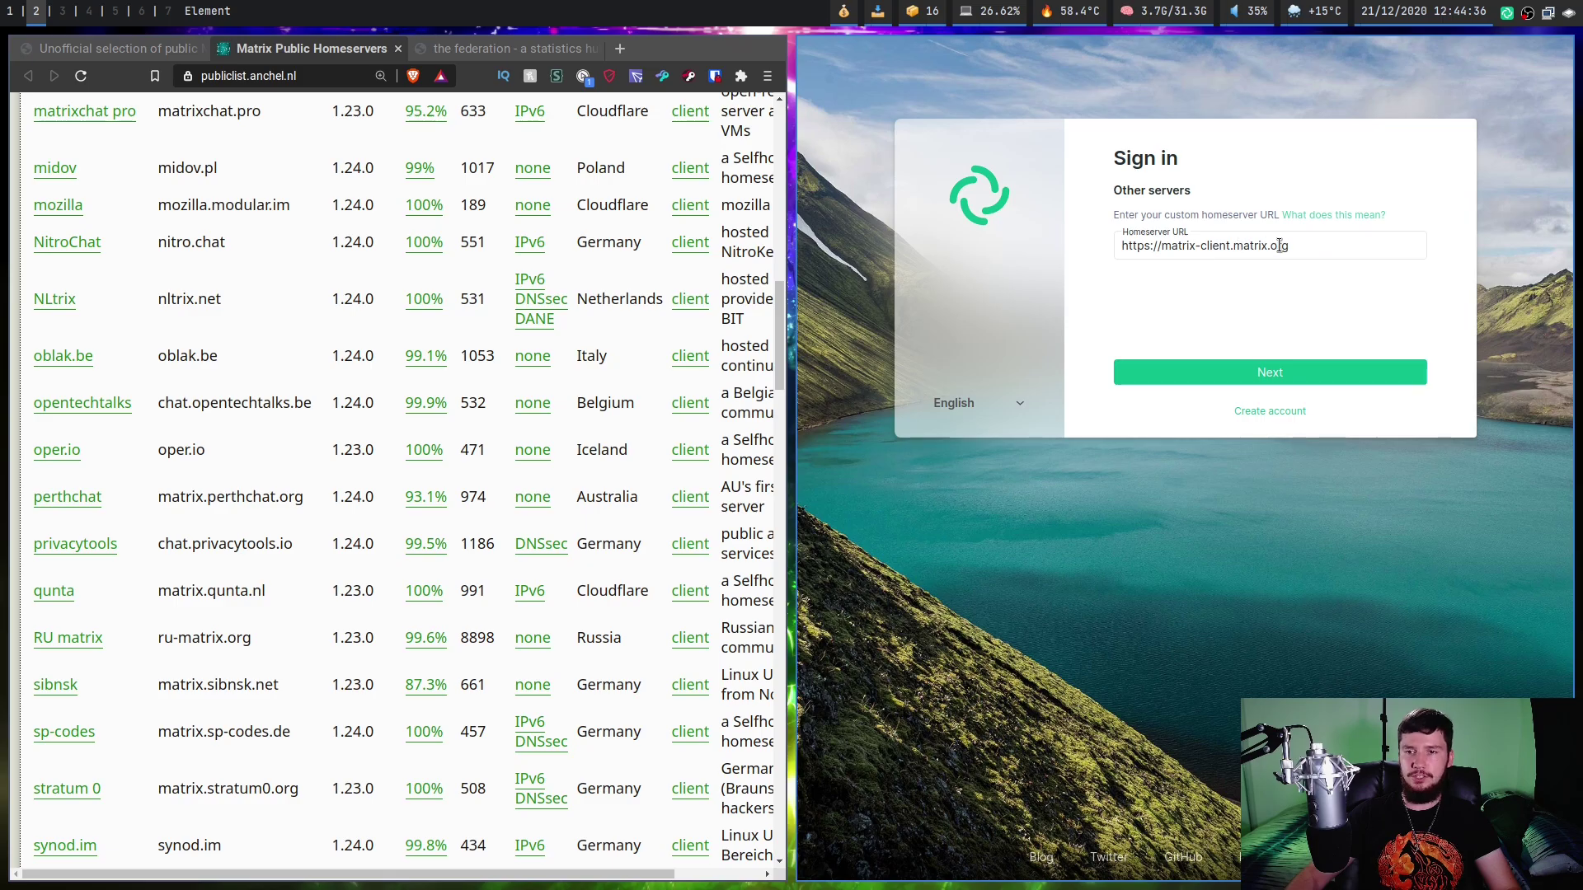
pyautogui.press('super+f')
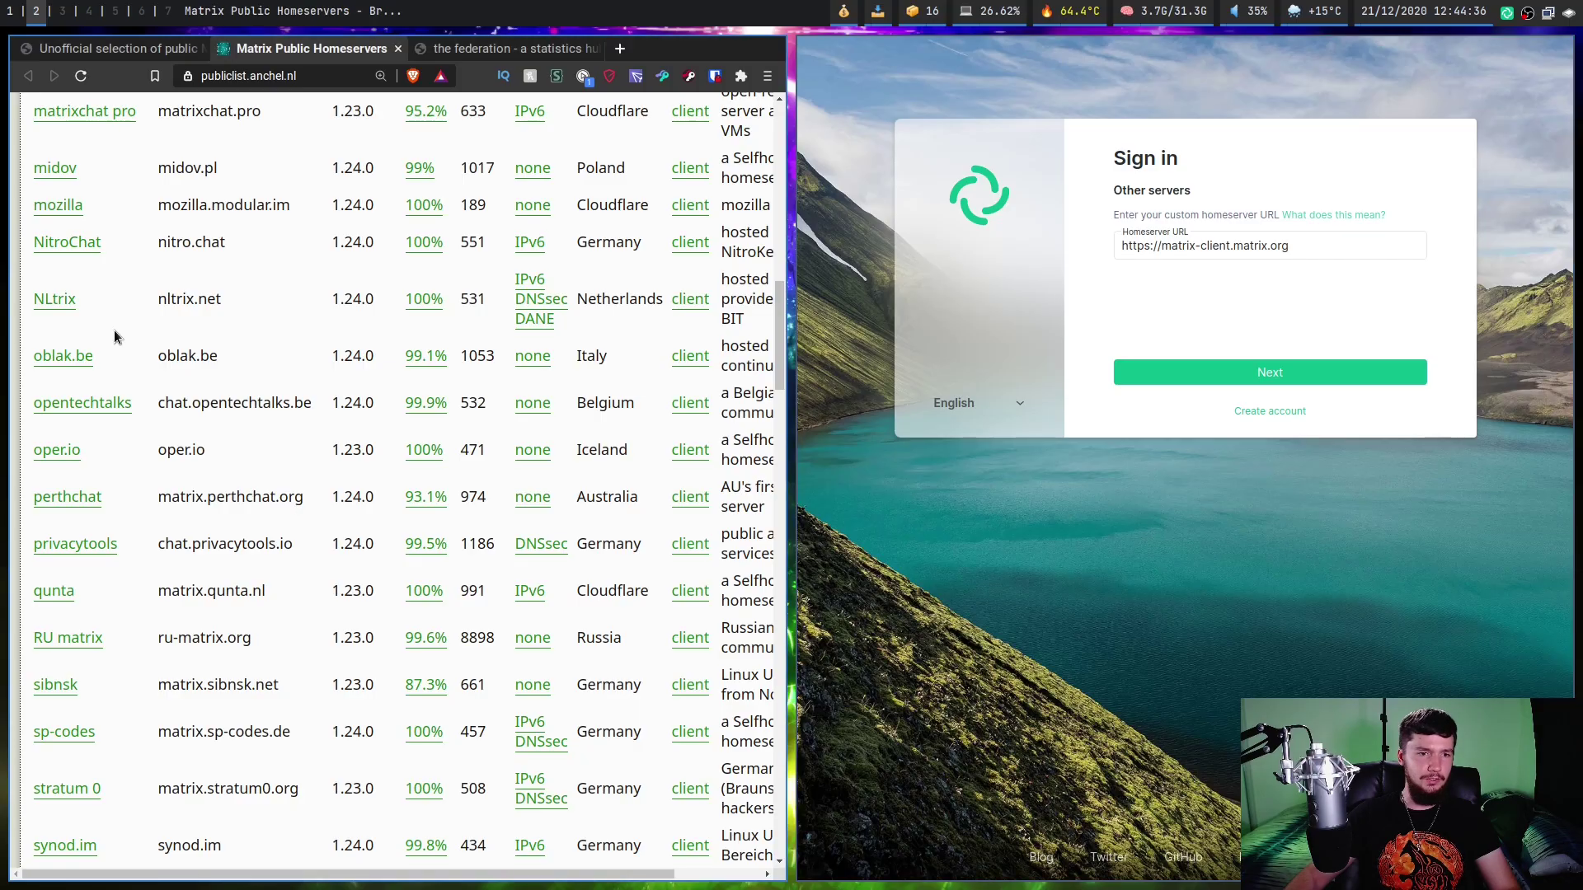
pyautogui.hotkey('ctrl', 'f')
pyautogui.write('matrix')
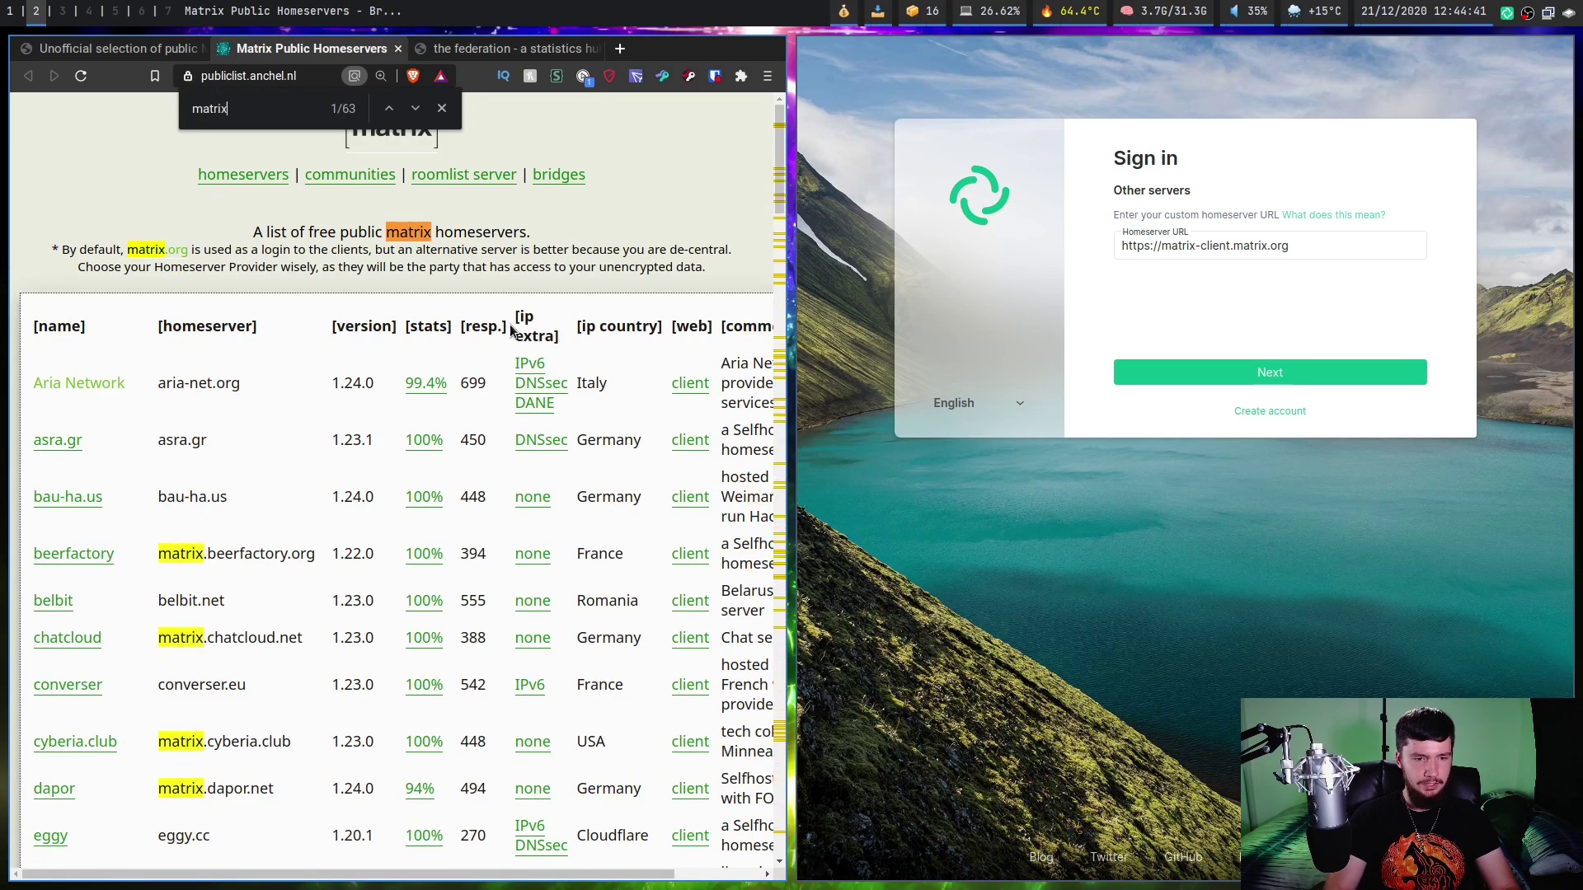
pyautogui.write('-cli')
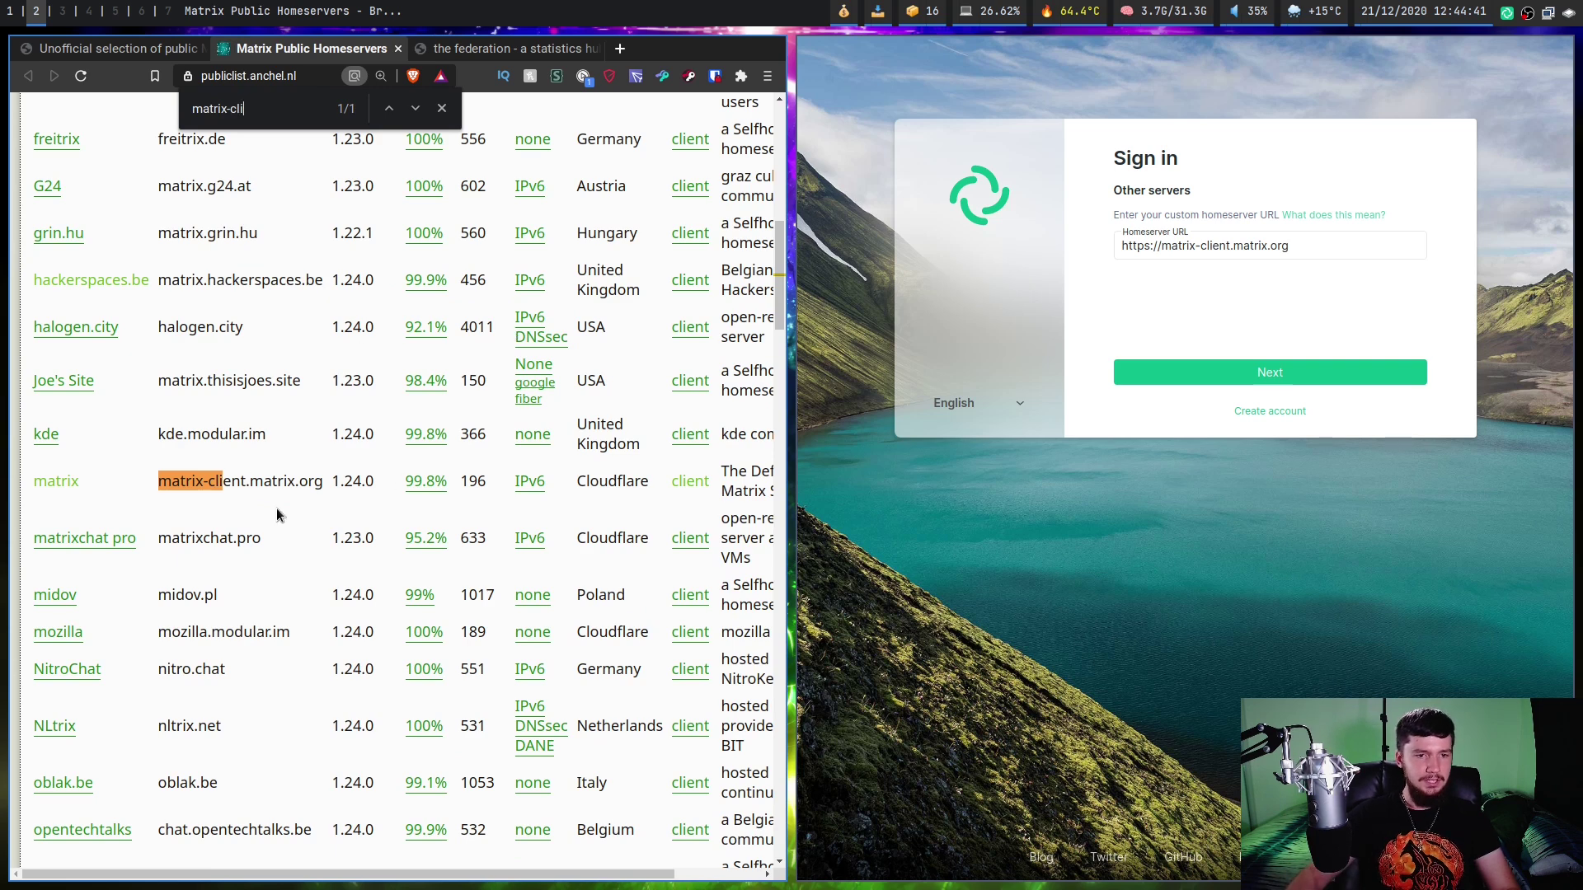
pyautogui.moveTo(325, 483); pyautogui.dragTo(156, 483)
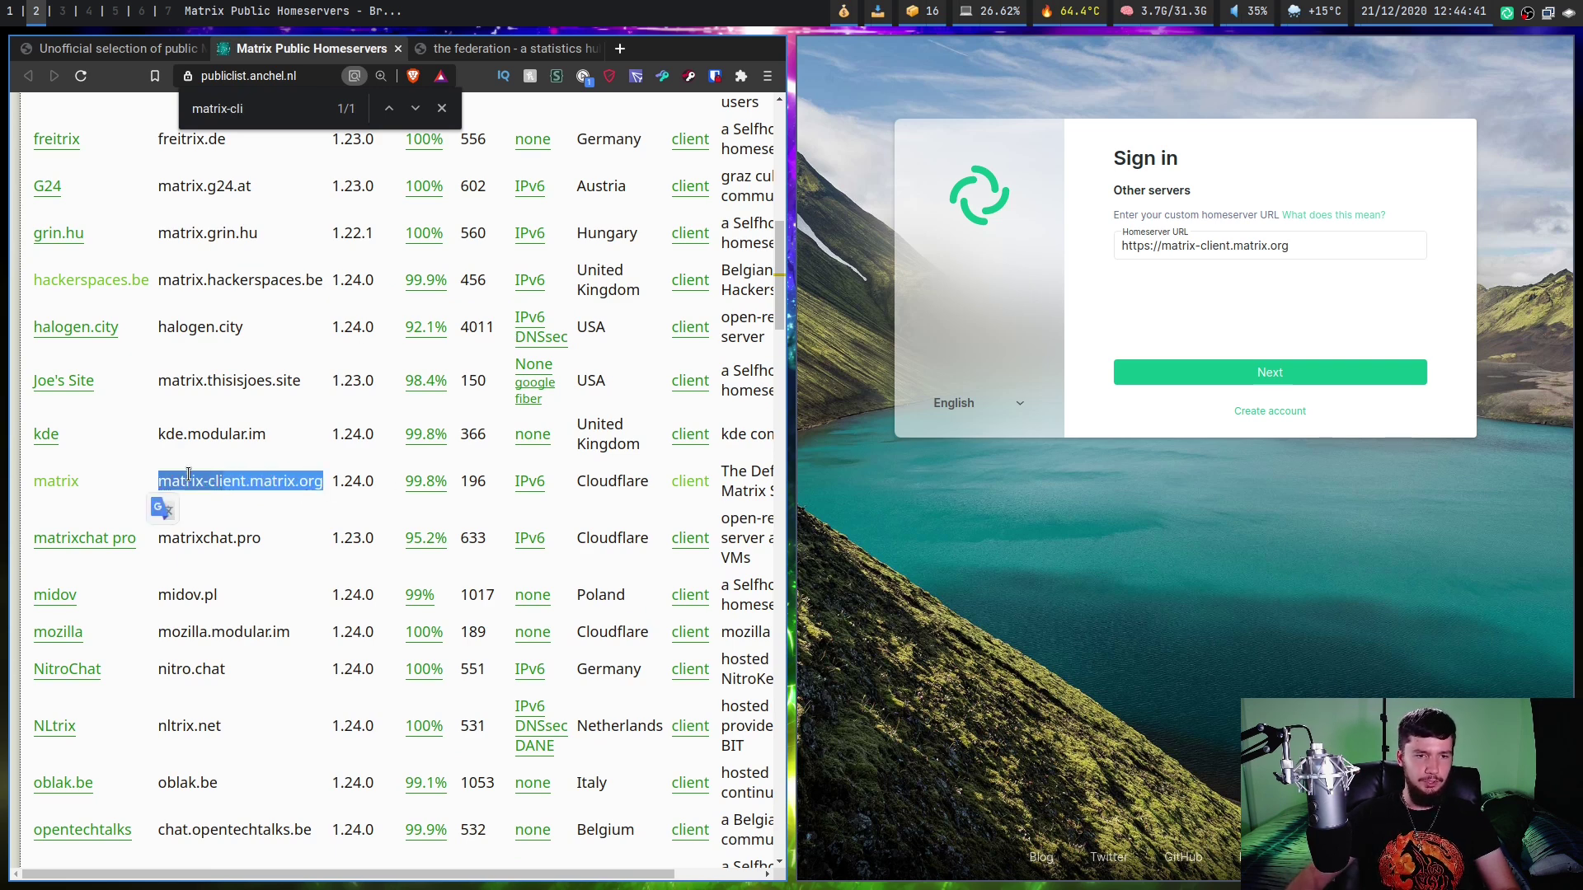
pyautogui.click(188, 475)
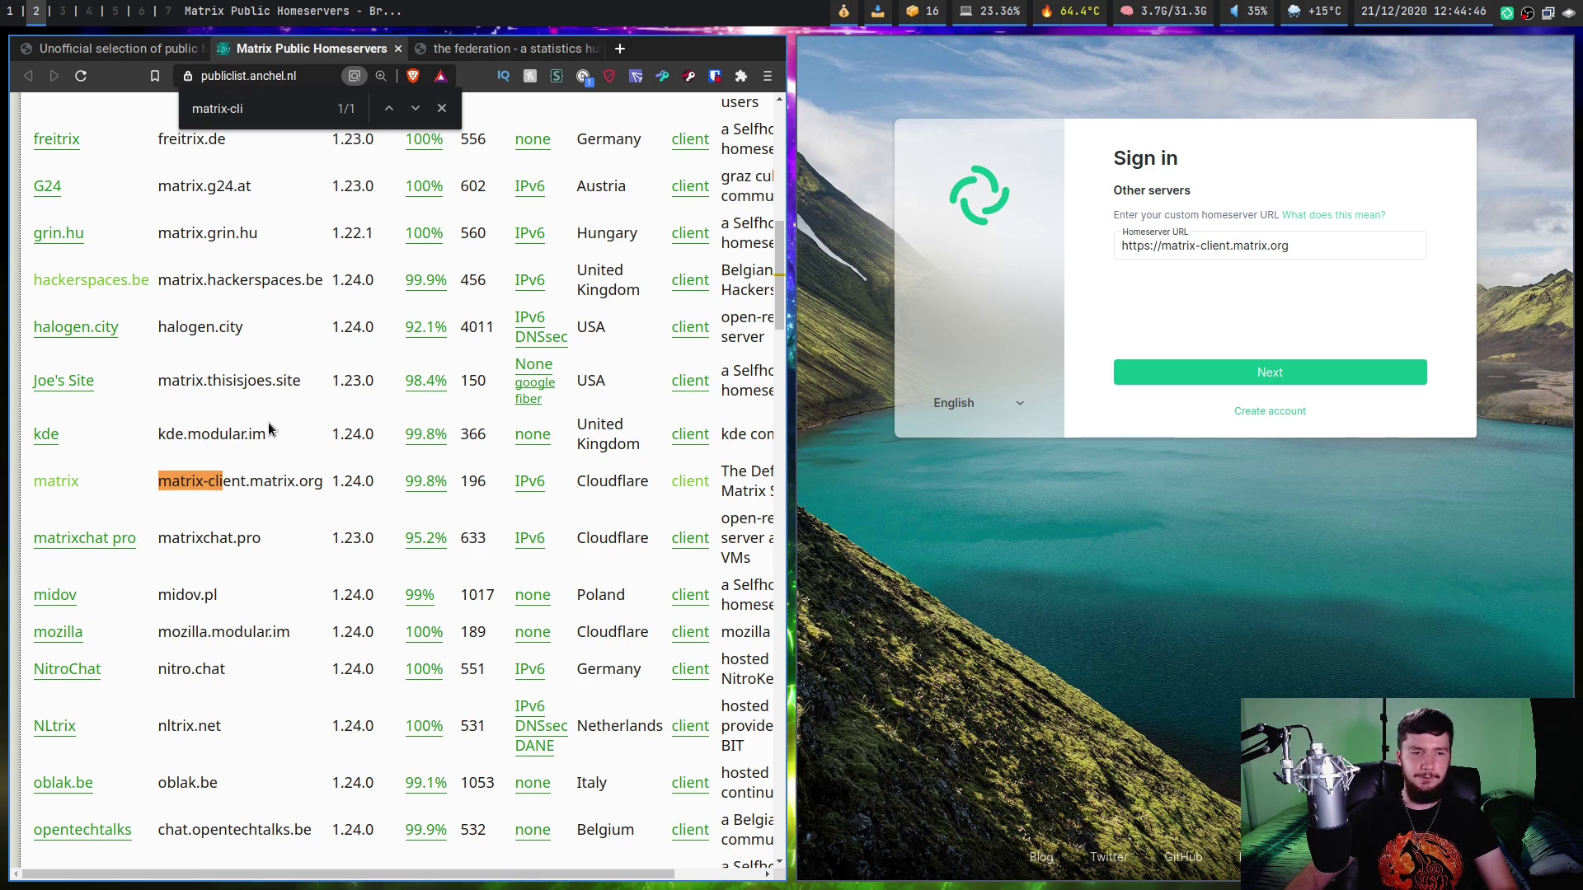
pyautogui.press('super+f')
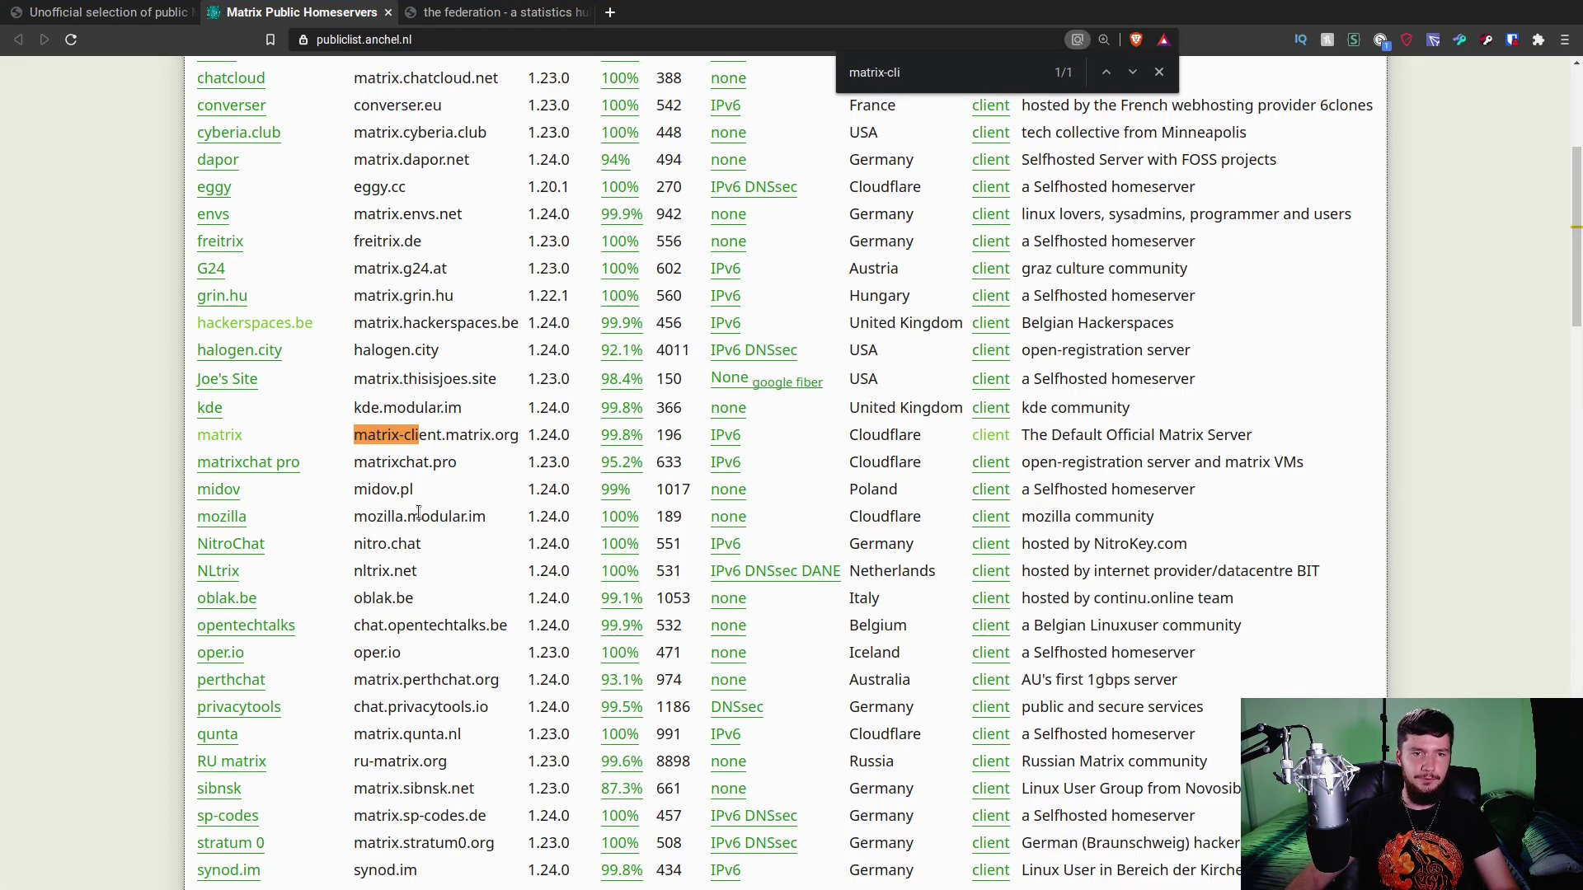
# Copy systemtest.tk from the list into the Homeserver URL field and continue.
pyautogui.scroll(-2, 492, 518)
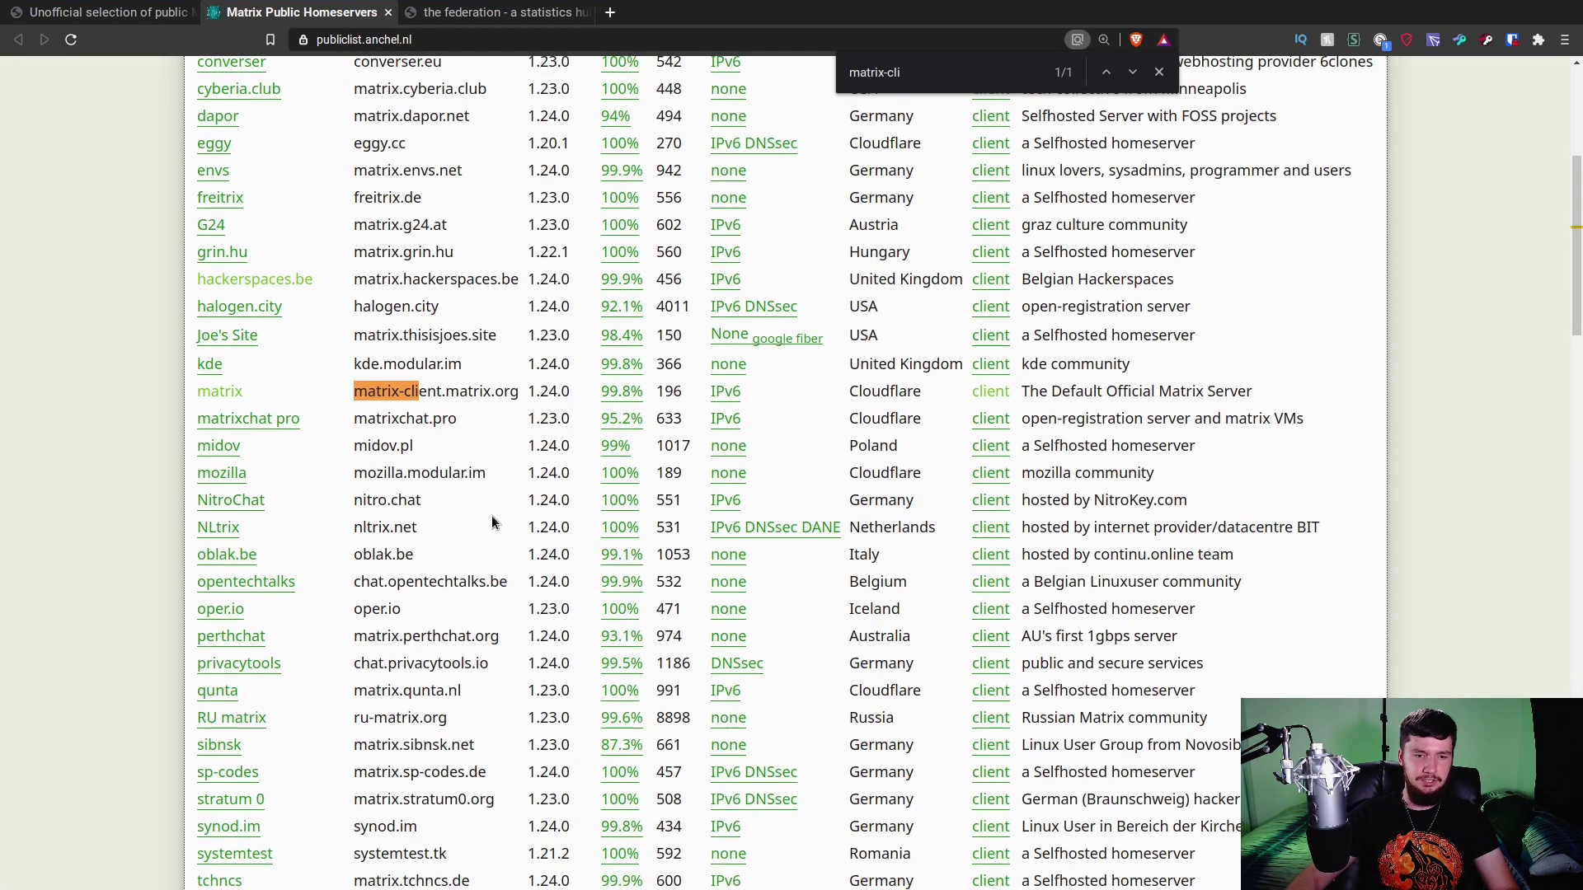
pyautogui.scroll(-3, 492, 522)
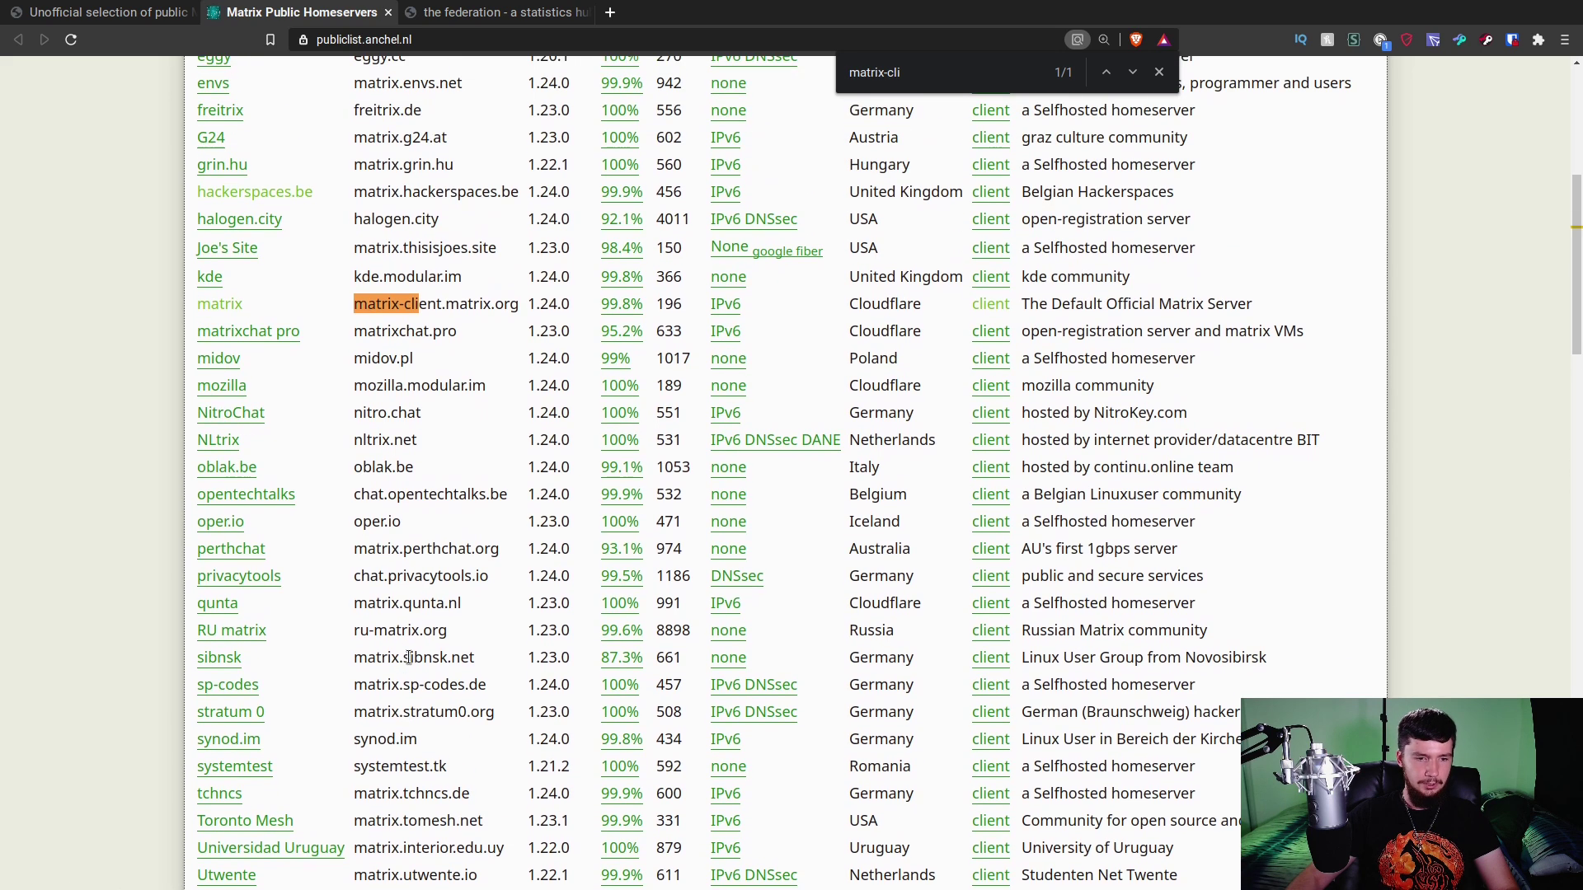
pyautogui.moveTo(452, 767); pyautogui.dragTo(352, 774)
pyautogui.hotkey('ctrl', 'c')
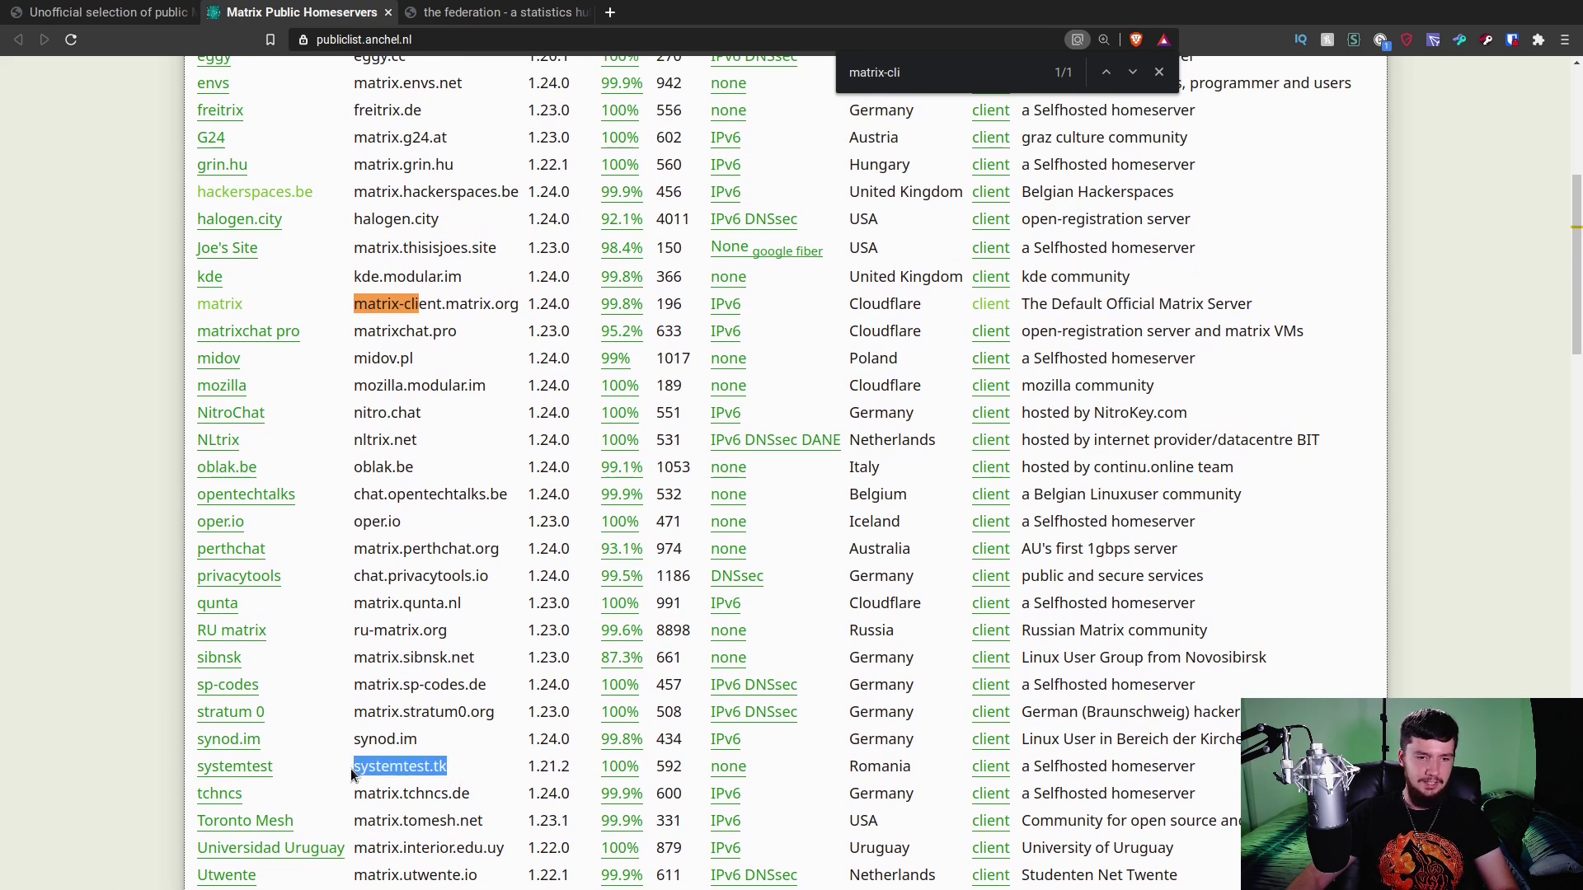
pyautogui.press('super+f')
pyautogui.moveTo(1301, 247); pyautogui.dragTo(1162, 244)
pyautogui.hotkey('ctrl', 'v')
pyautogui.click(1262, 375)
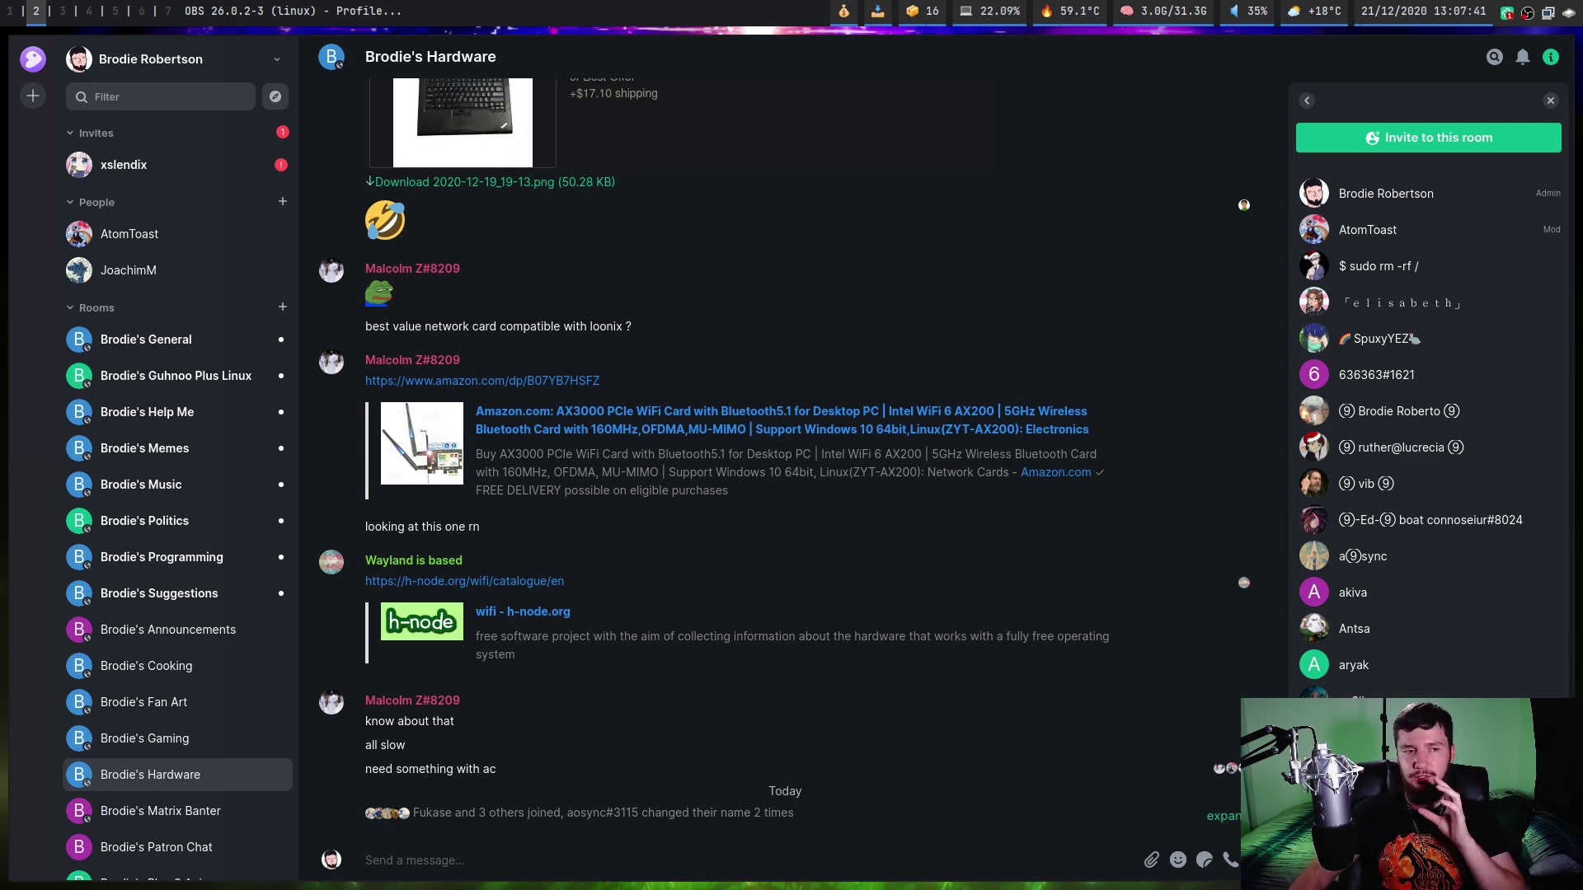
# Start a new room named TestRoom with the topic 'THis a test room for a video'.
pyautogui.click(284, 310)
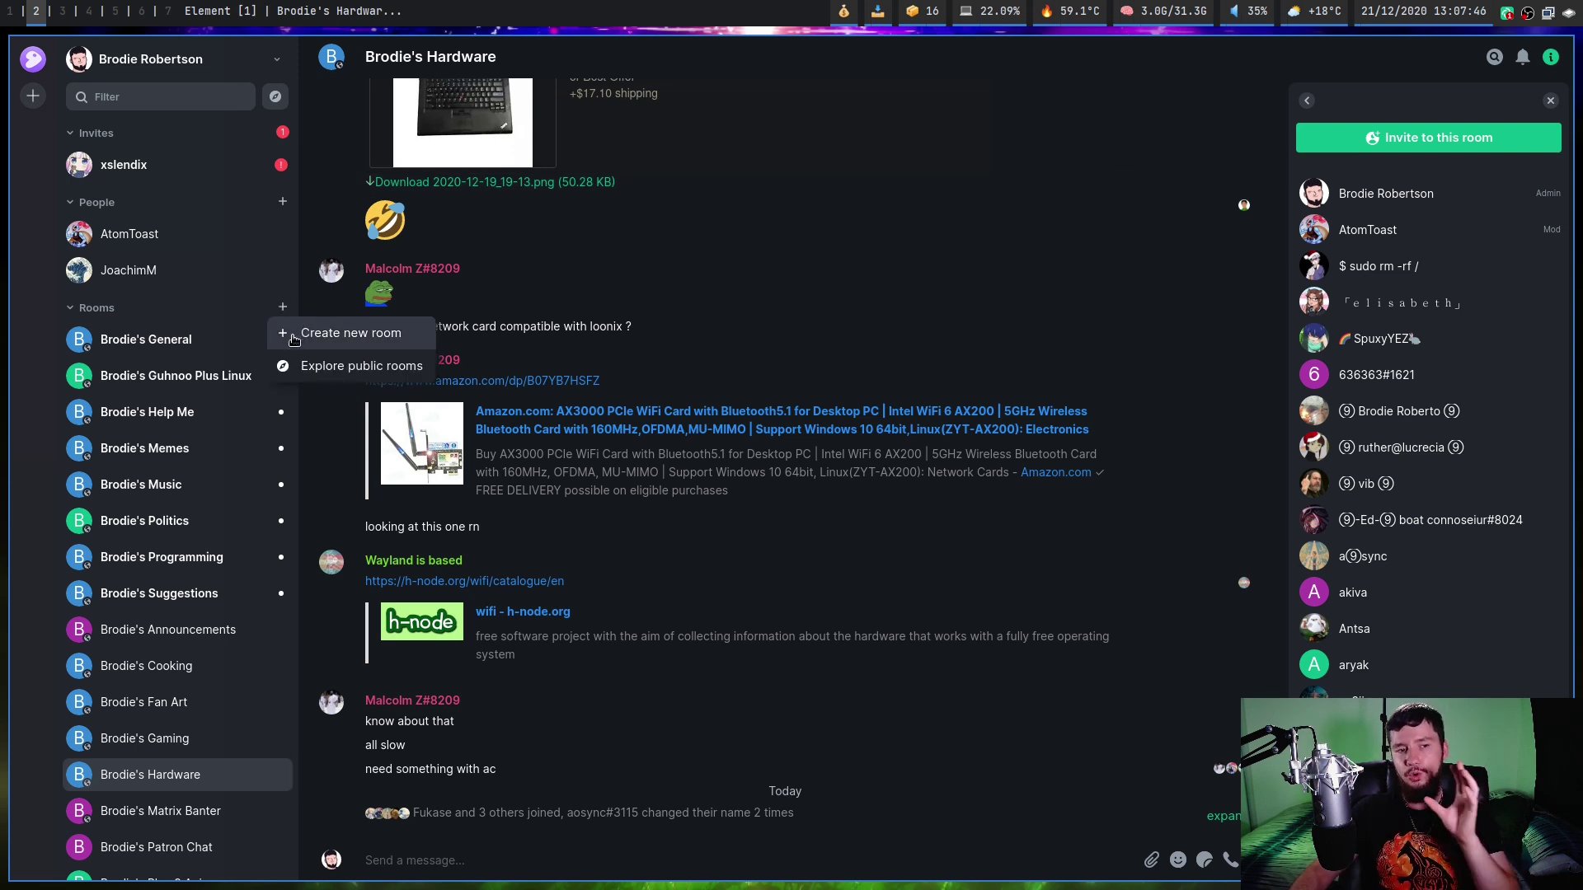
pyautogui.click(344, 338)
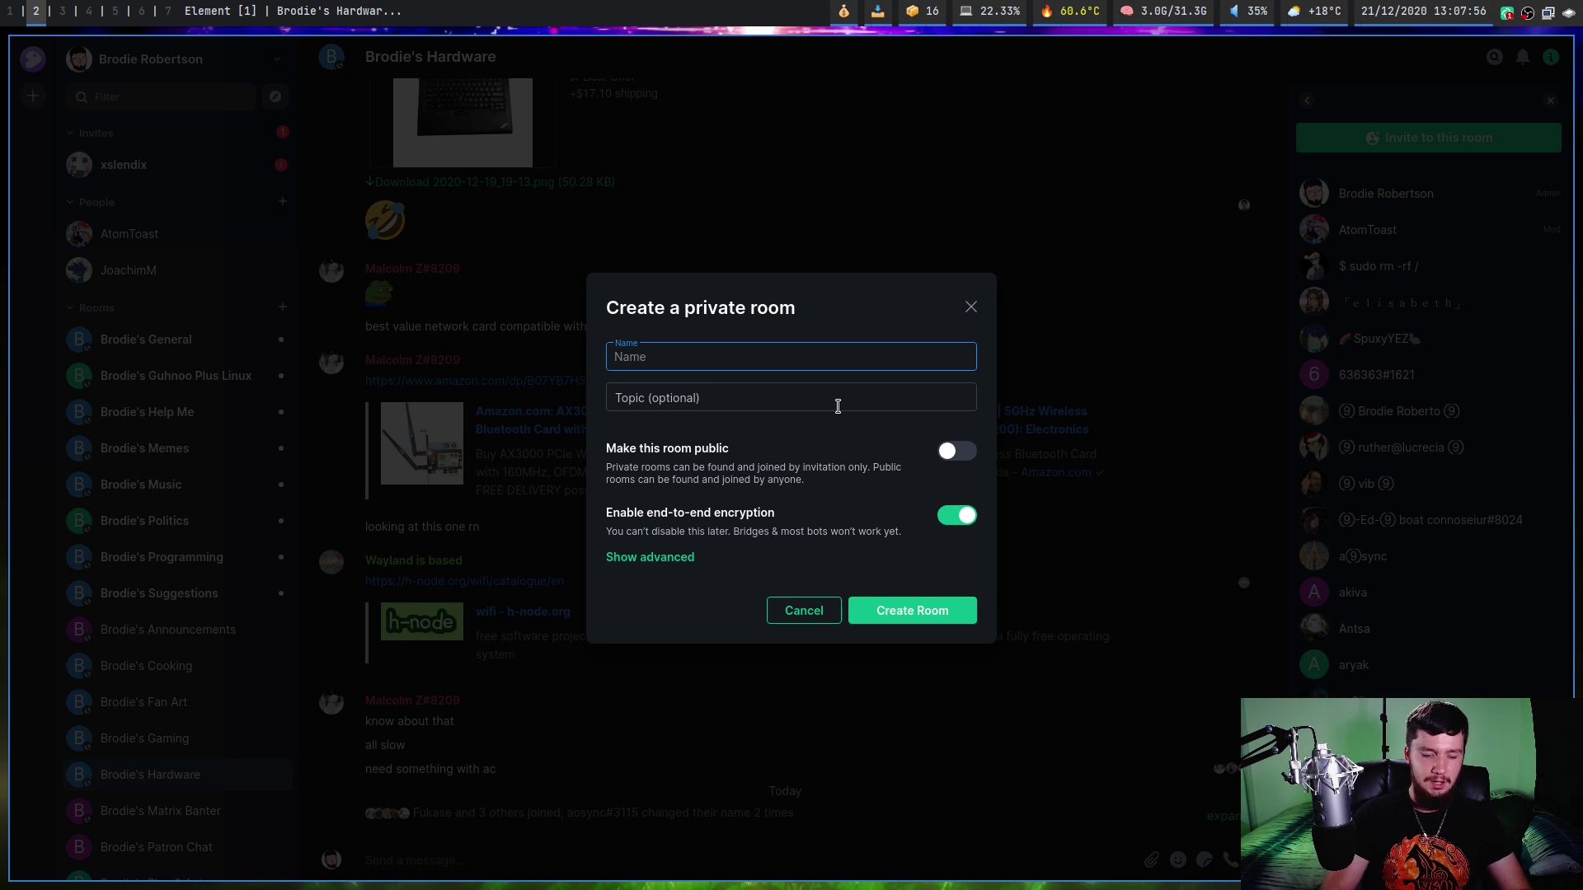
pyautogui.write('TestRi')
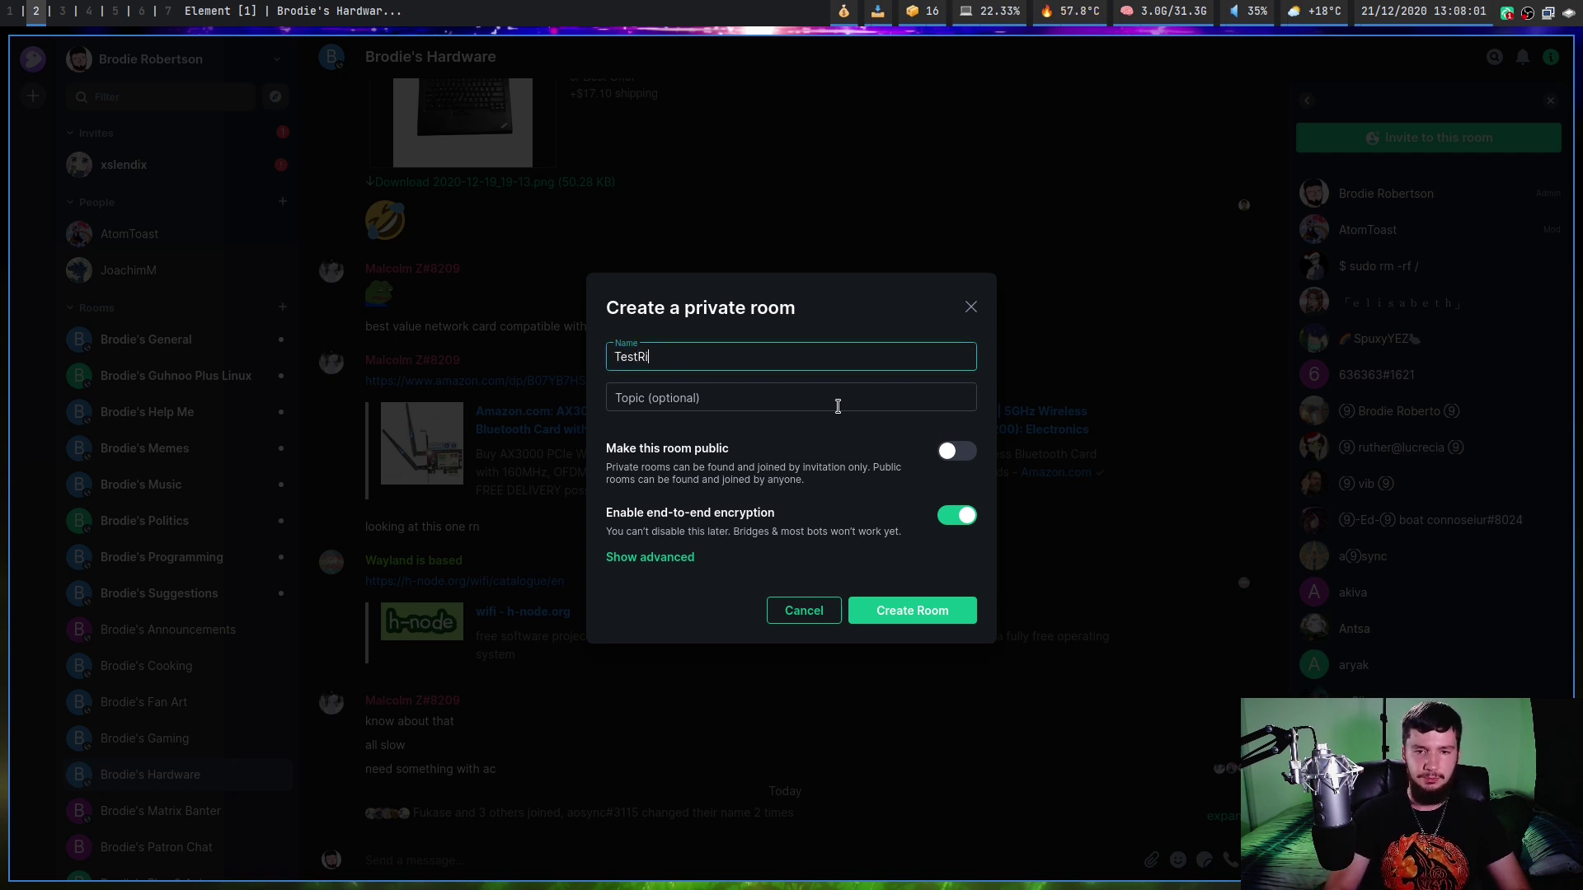
pyautogui.press('BackSpace')
pyautogui.write('oom')
pyautogui.press('Tab')
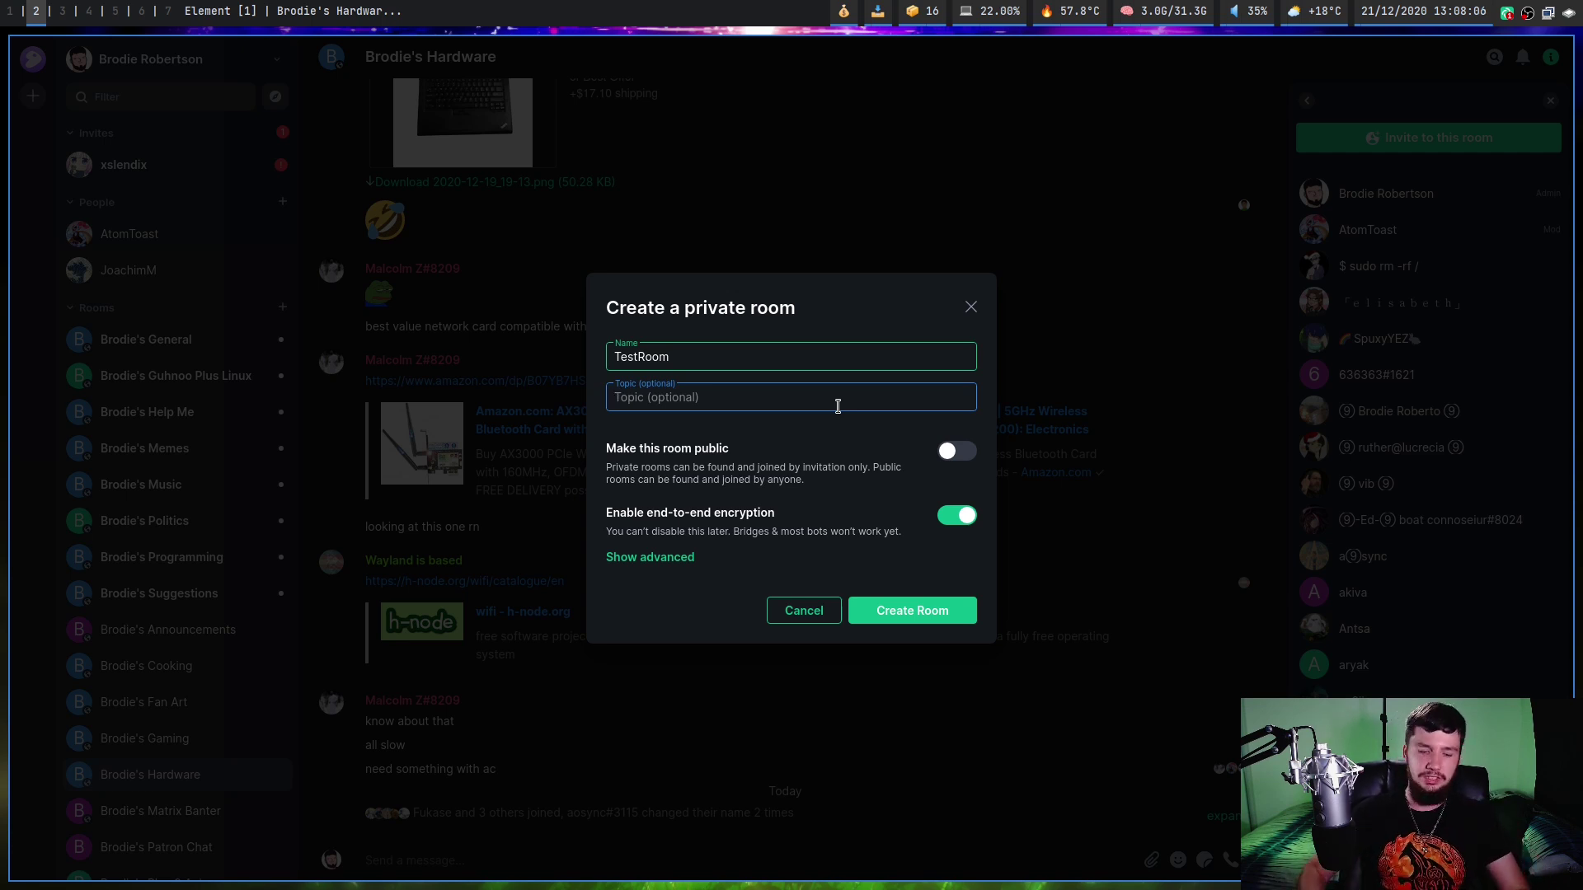
pyautogui.write('THis a t')
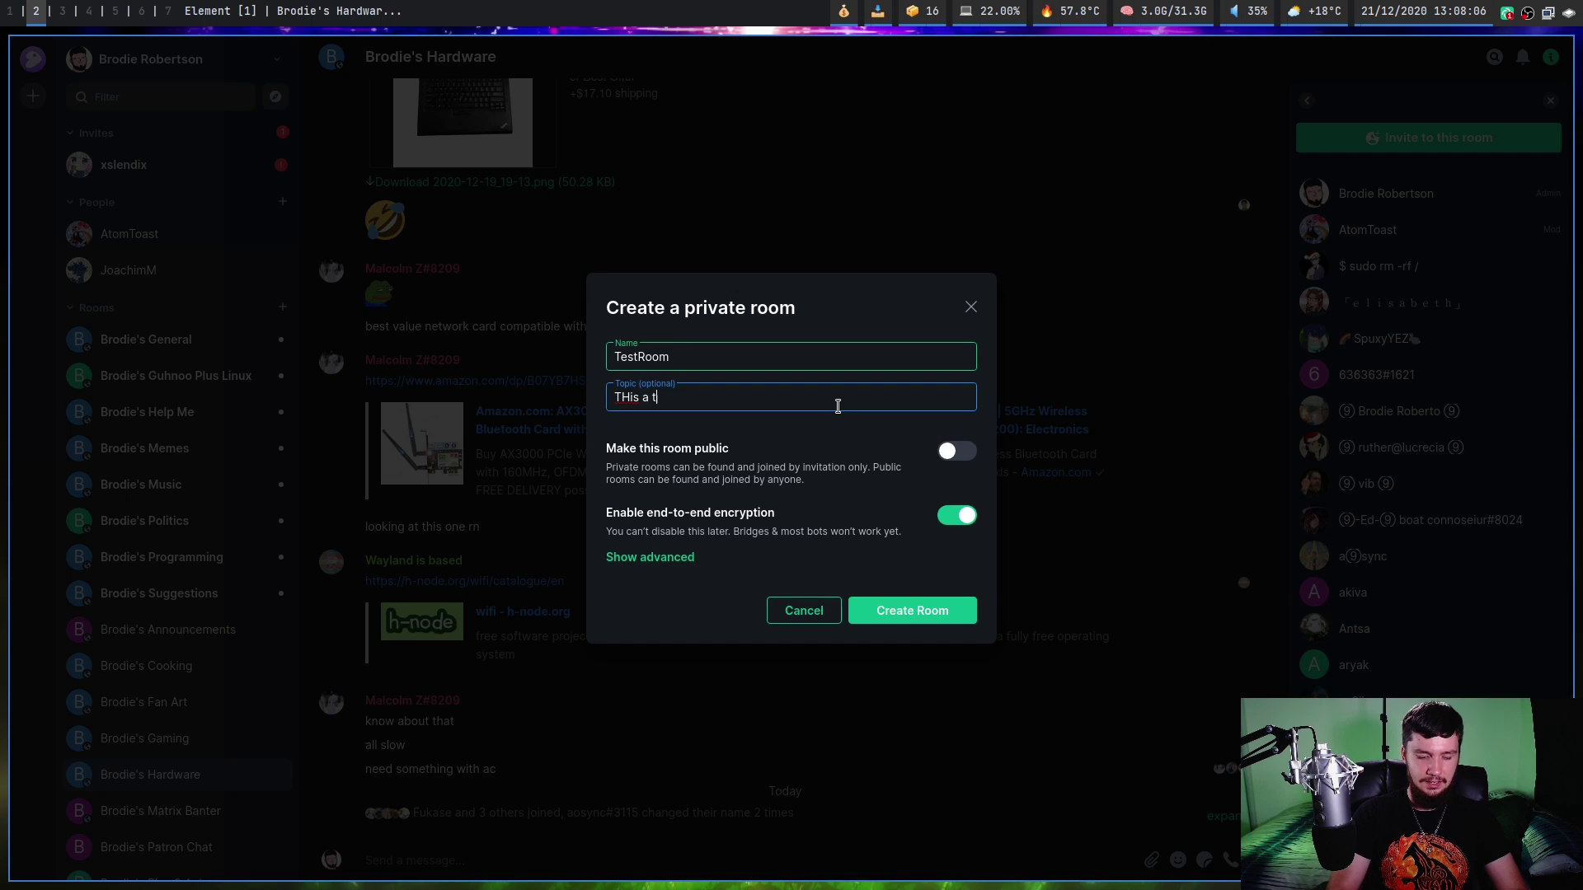
pyautogui.write('est room for ')
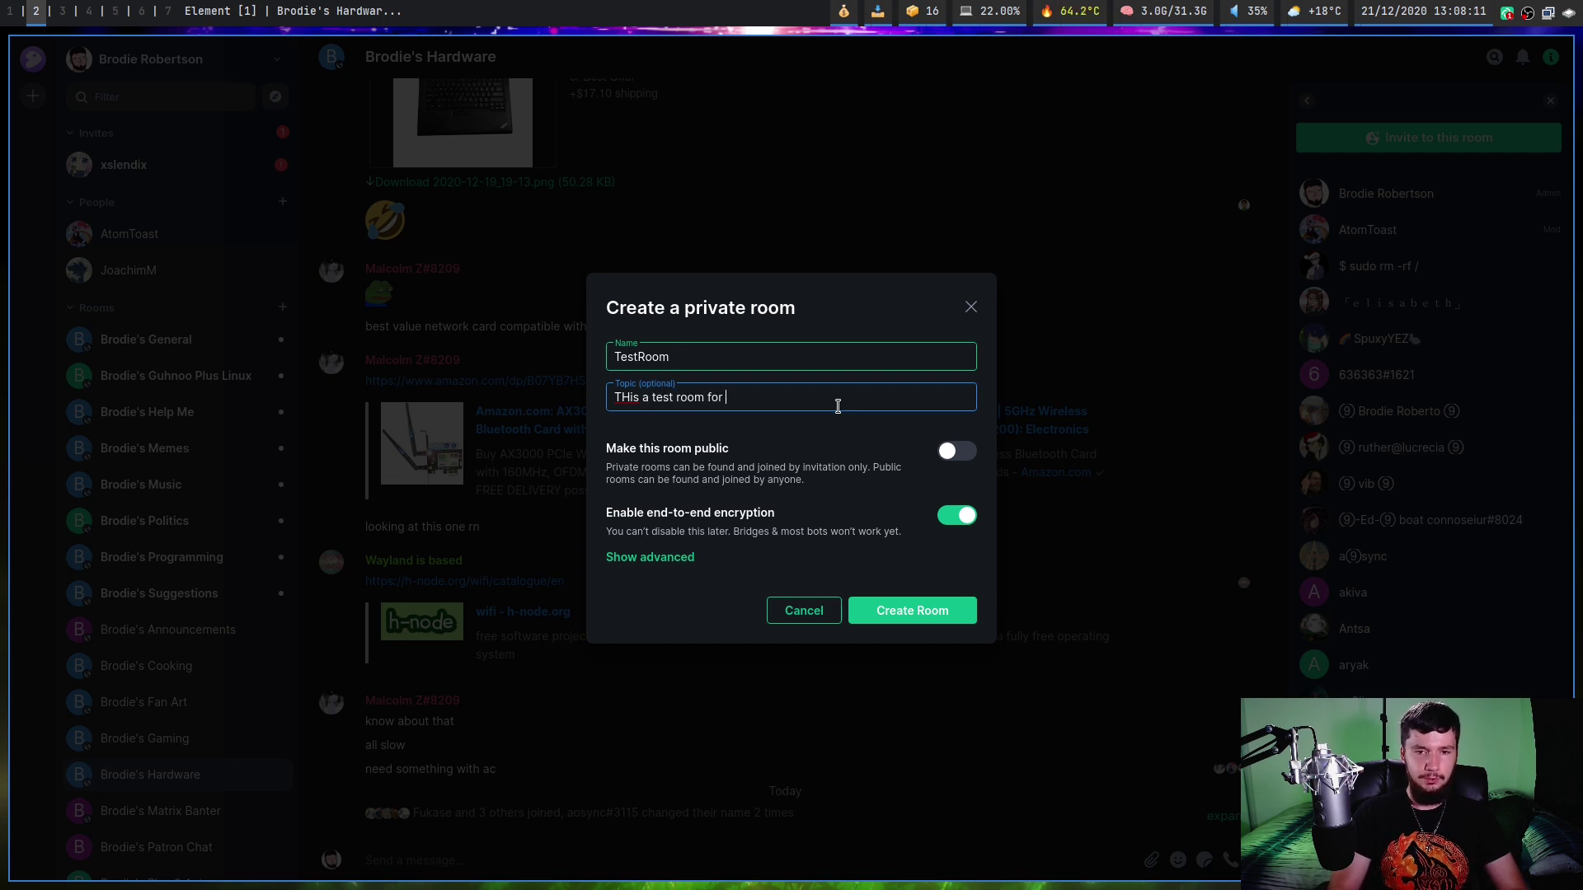
pyautogui.write('a video')
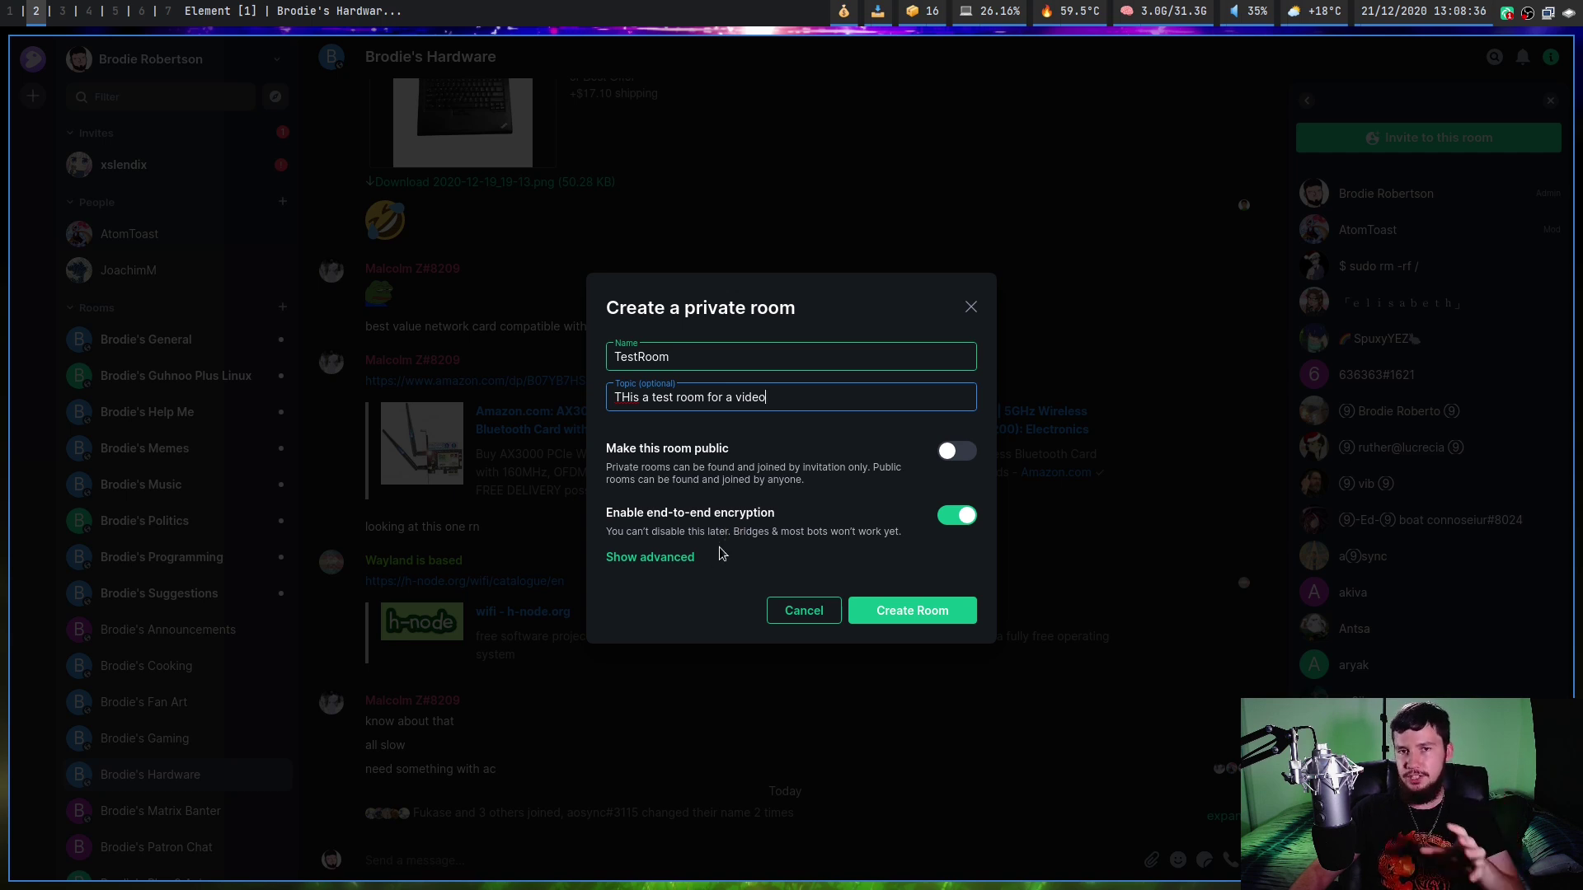
# Turn off end-to-end encryption, reveal advanced options, and create the TestRoom room.
pyautogui.click(974, 515)
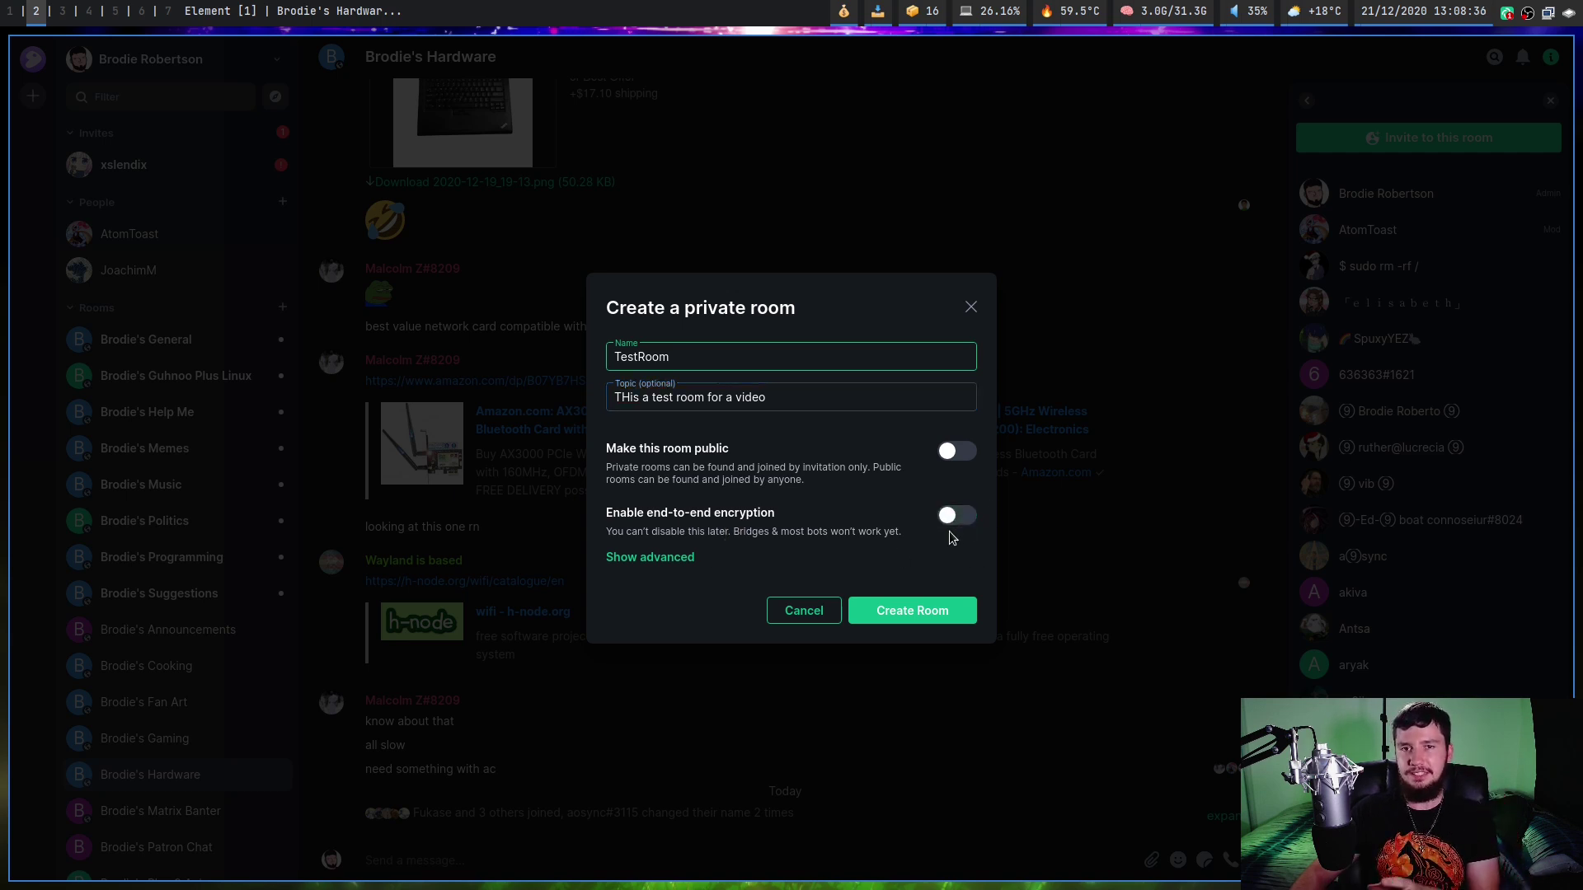
pyautogui.click(649, 558)
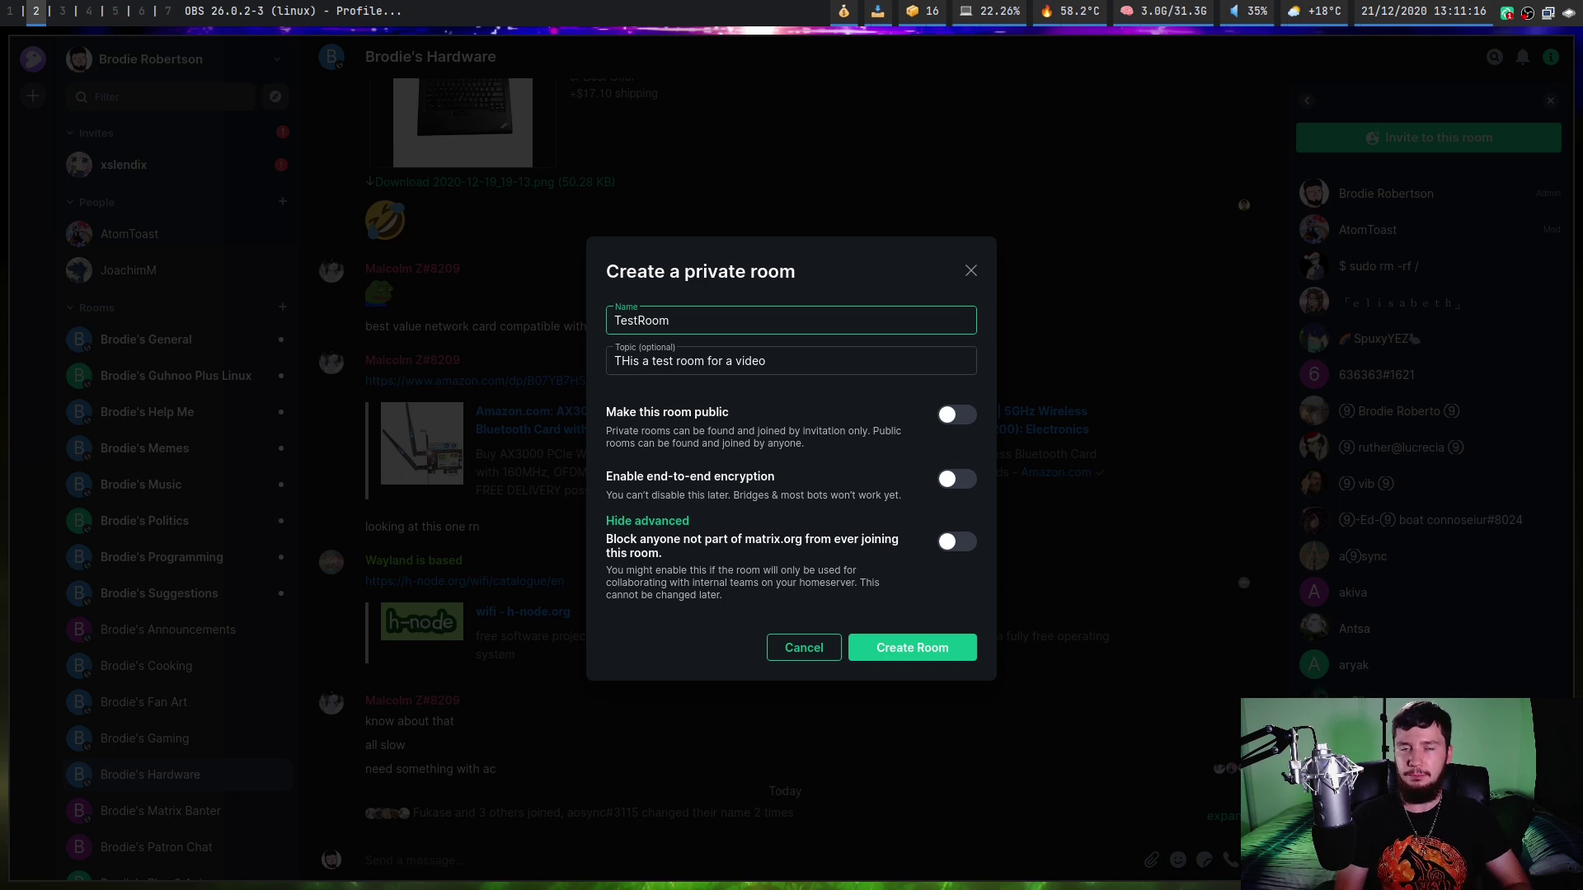
pyautogui.click(916, 649)
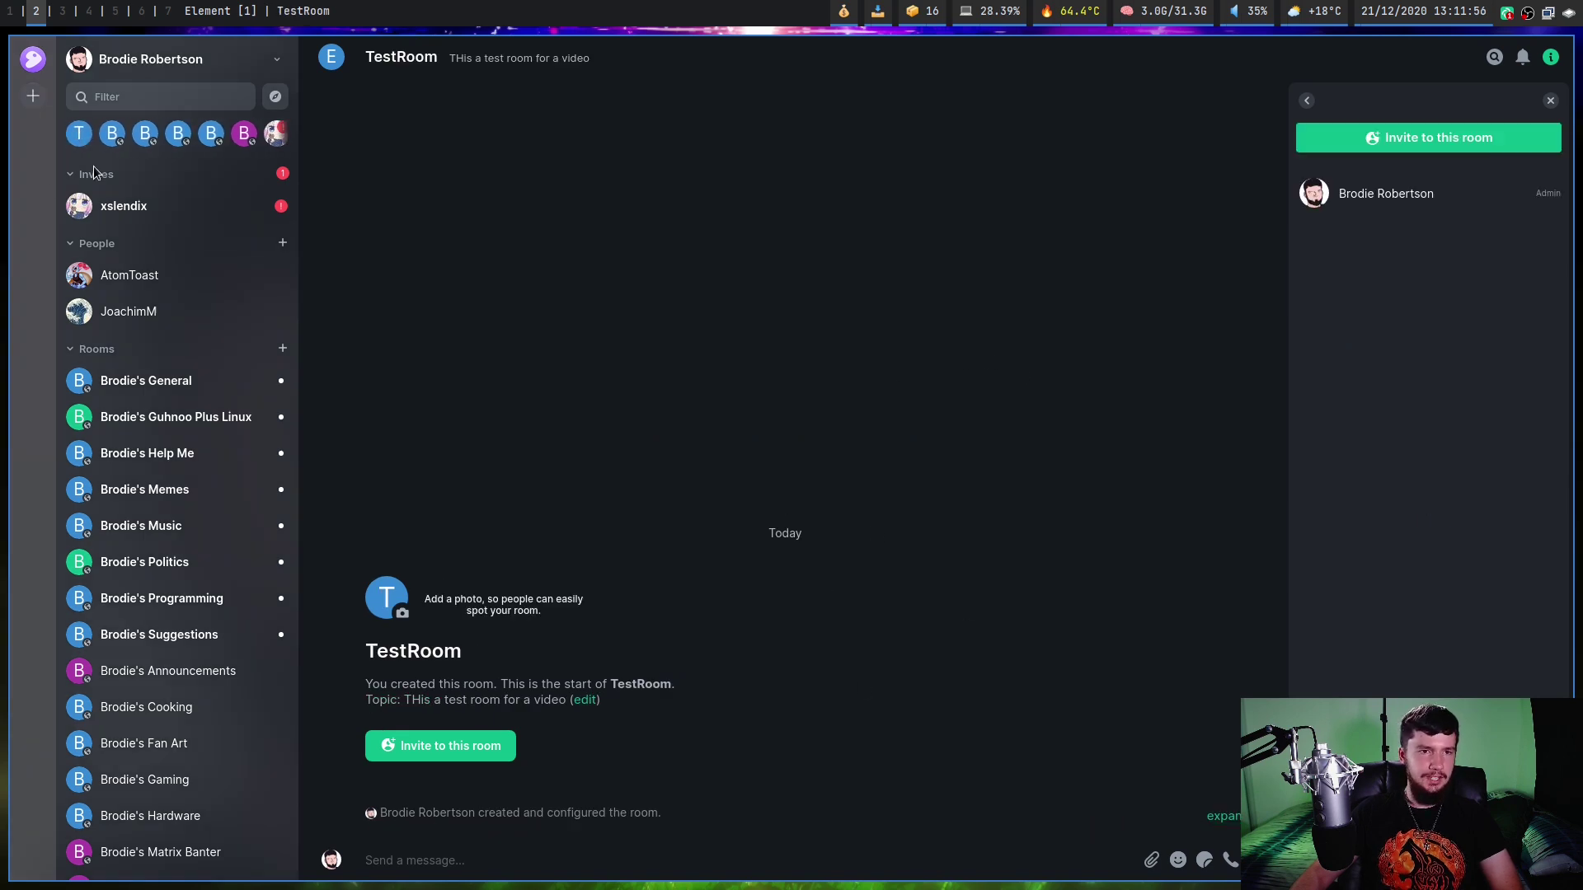
# Use View Community from the community avatar's menu to show its welcome message and 16 rooms.
pyautogui.scroll(-1, 200, 375)
pyautogui.scroll(-3, 200, 388)
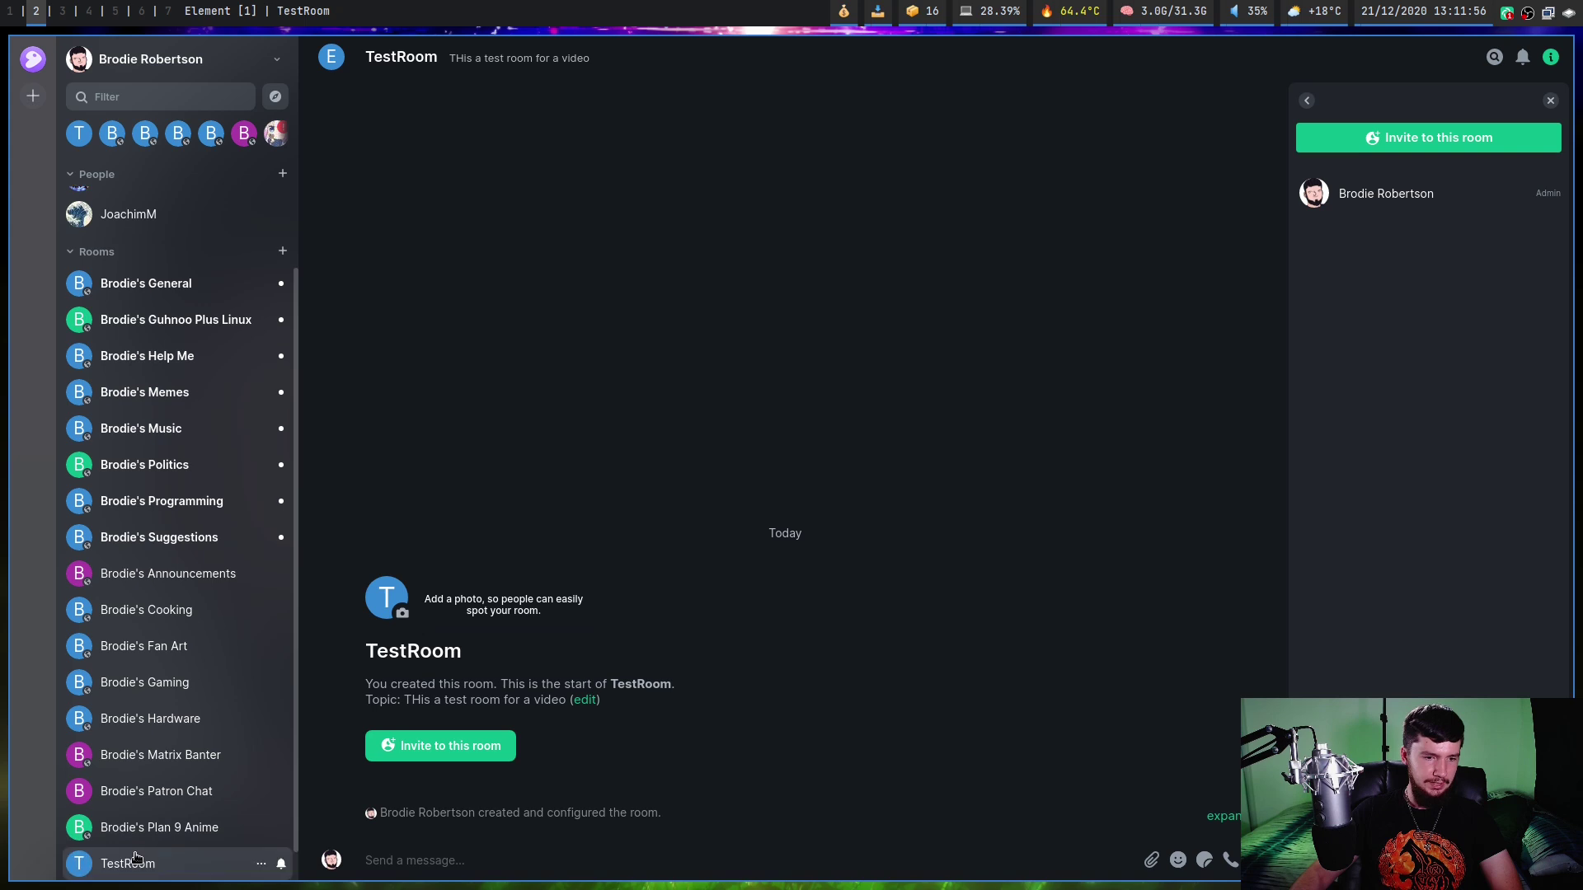
pyautogui.scroll(-1, 192, 794)
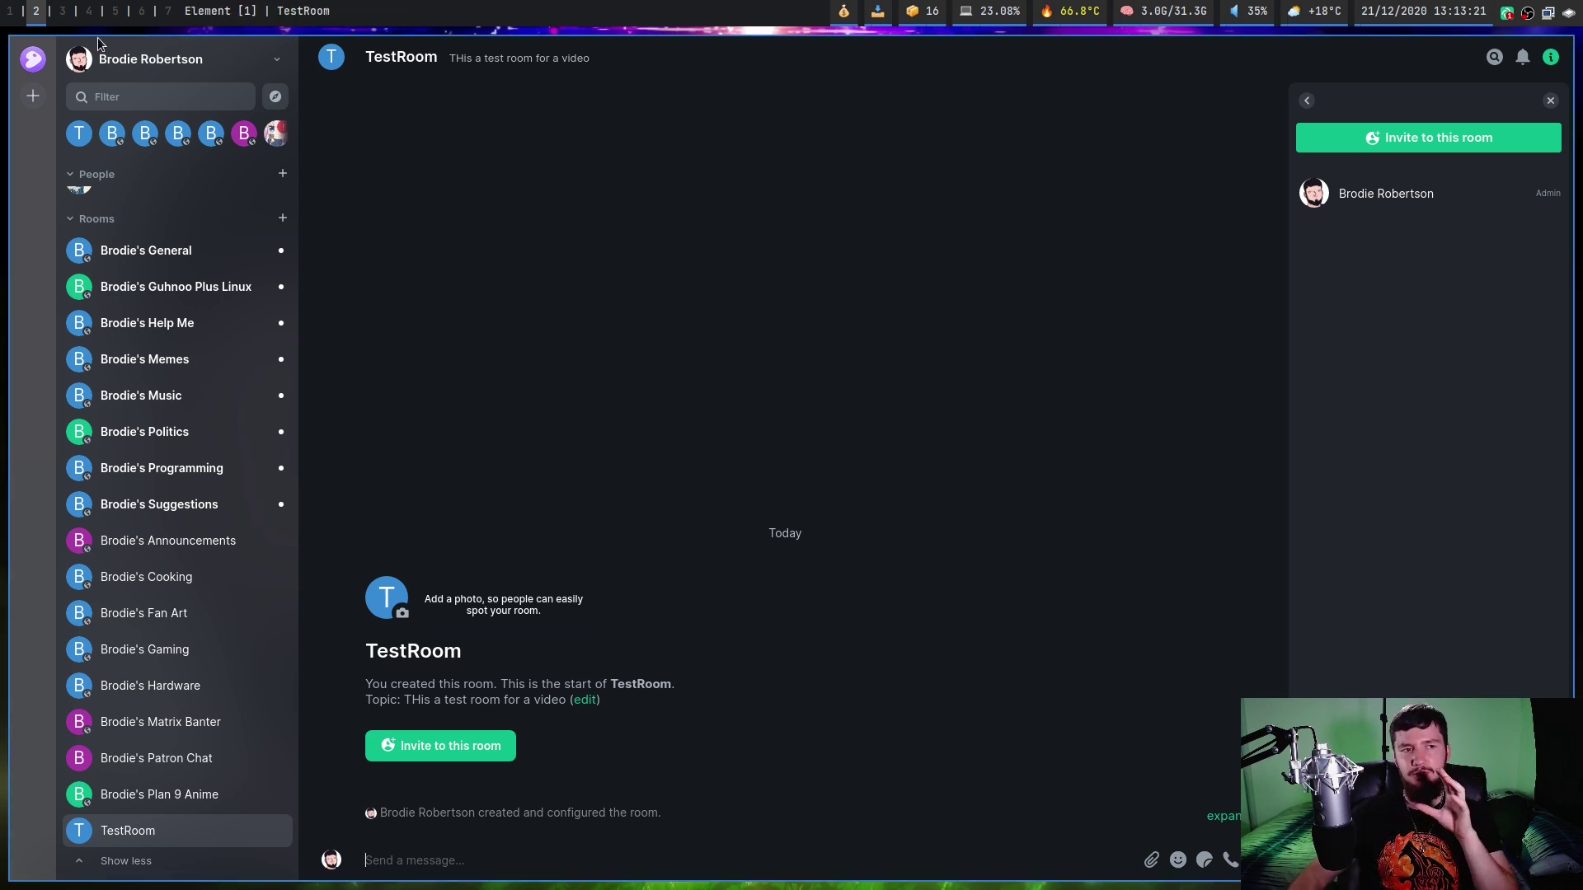
pyautogui.rightClick(34, 59)
pyautogui.click(97, 45)
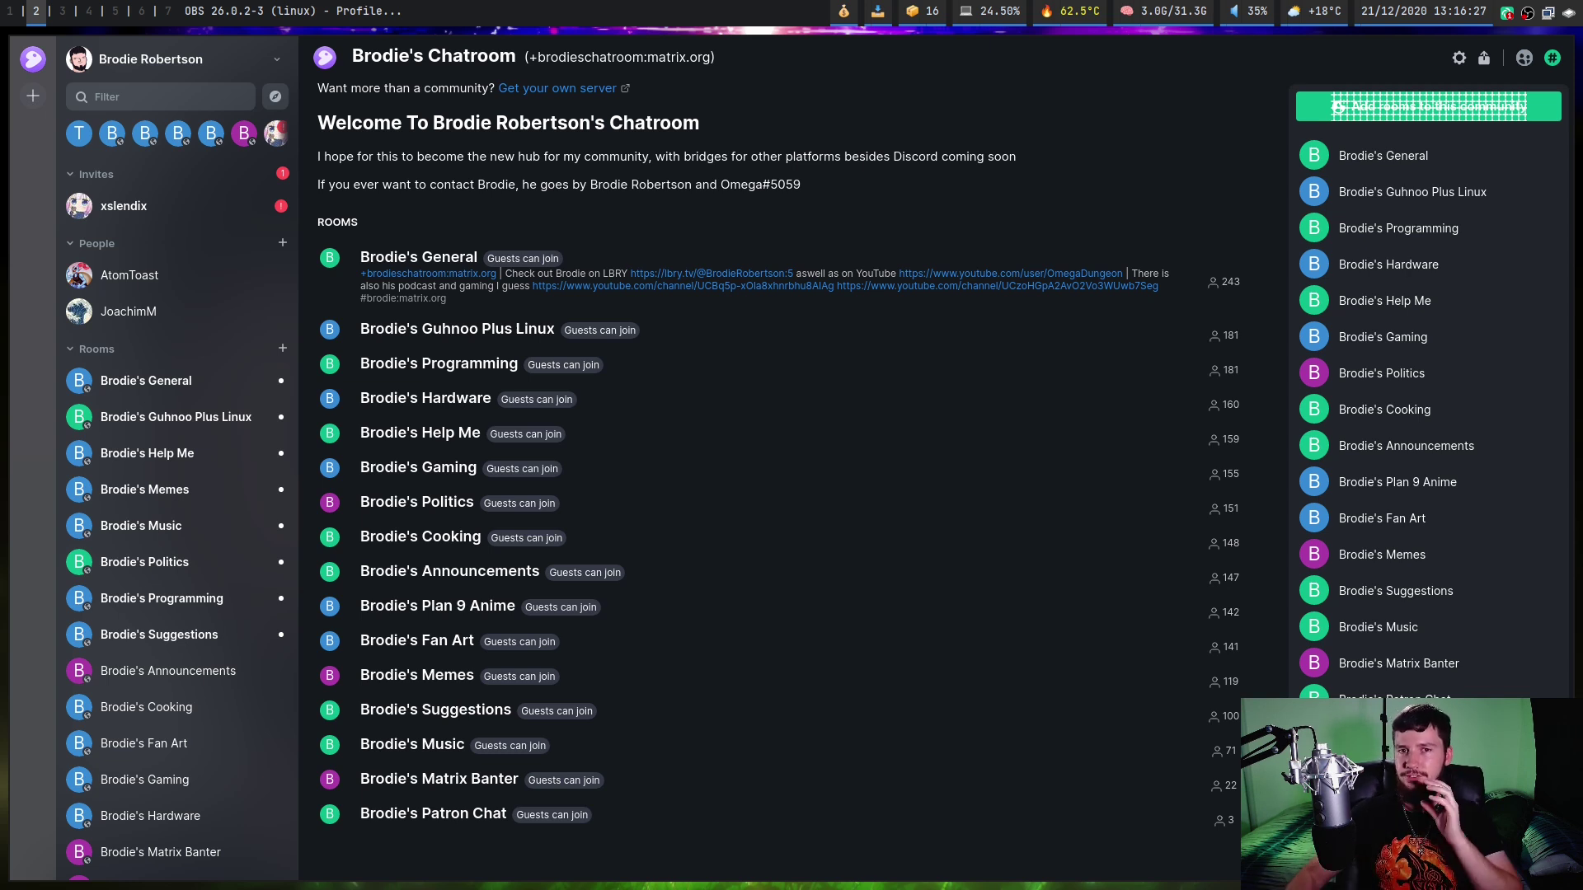
pyautogui.click(32, 100)
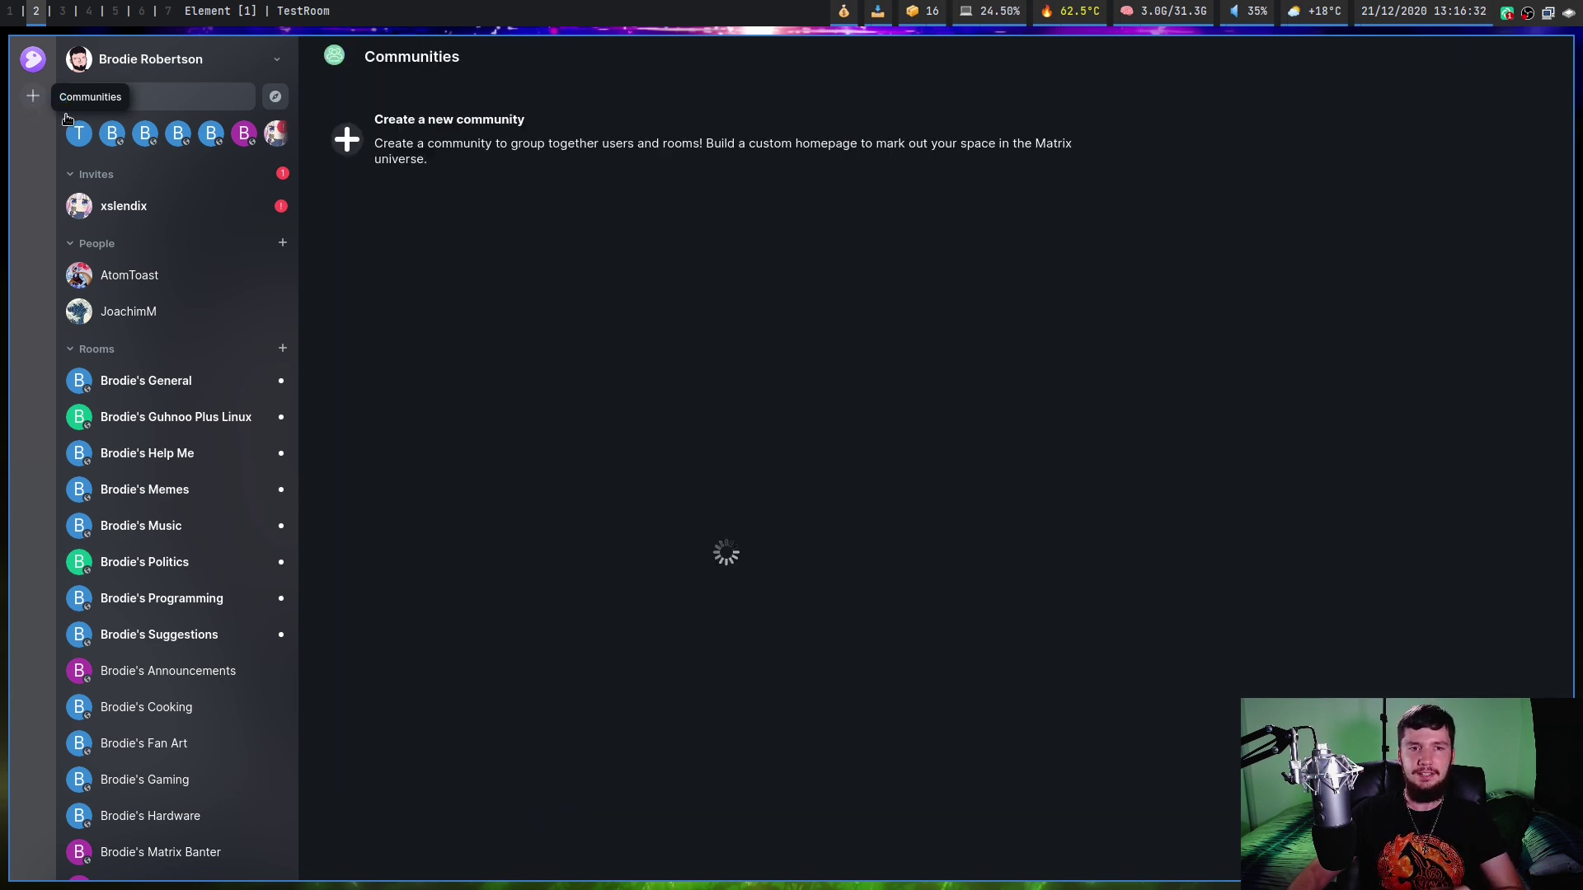
pyautogui.click(345, 145)
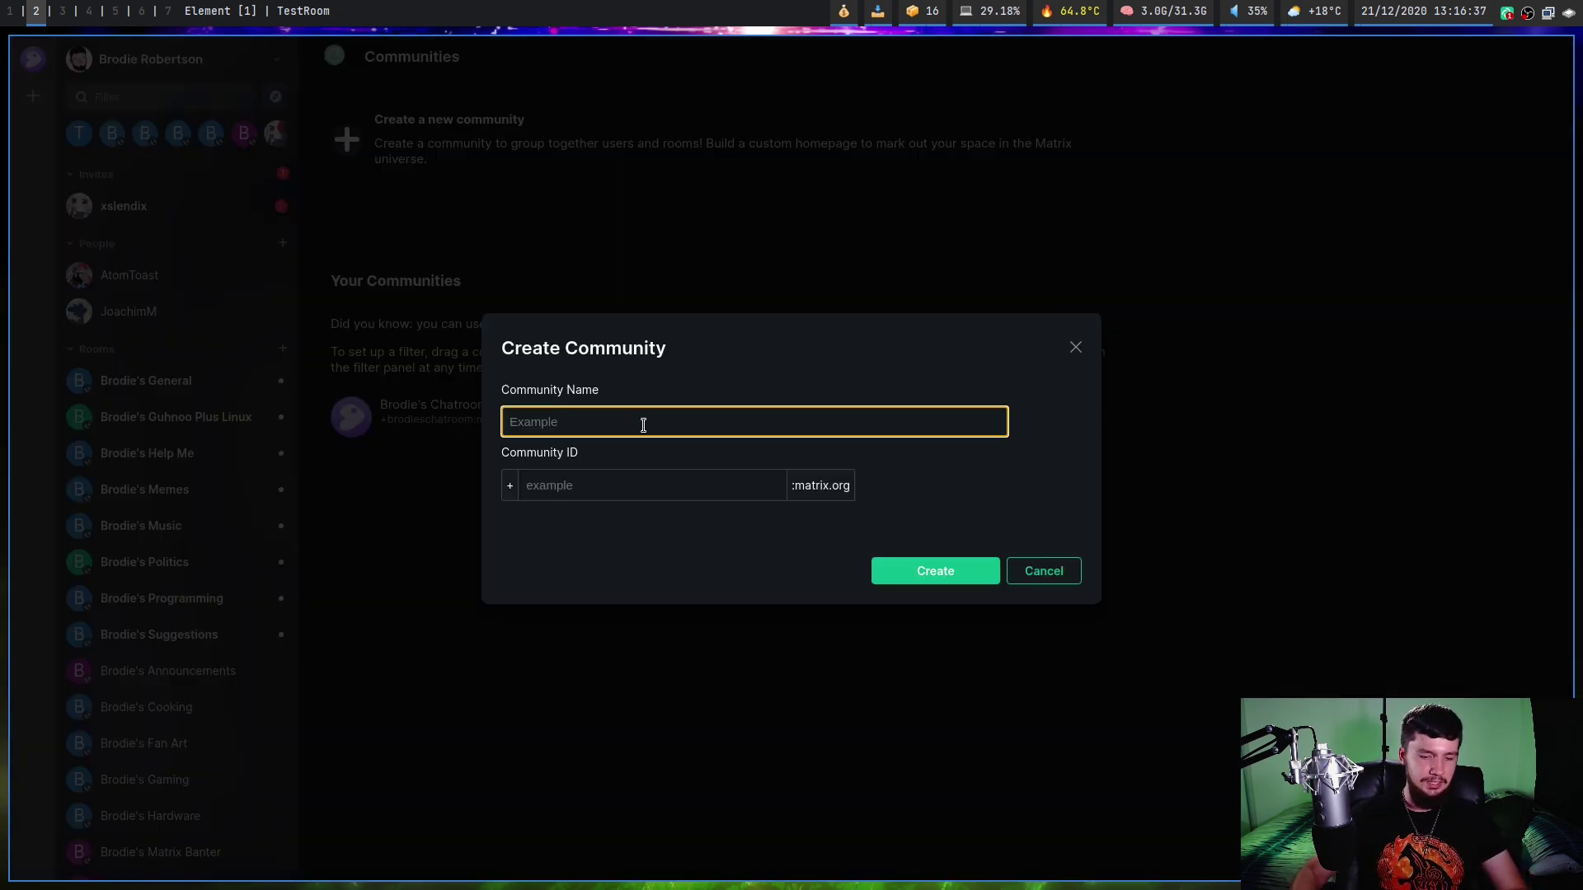
pyautogui.write('Test Community')
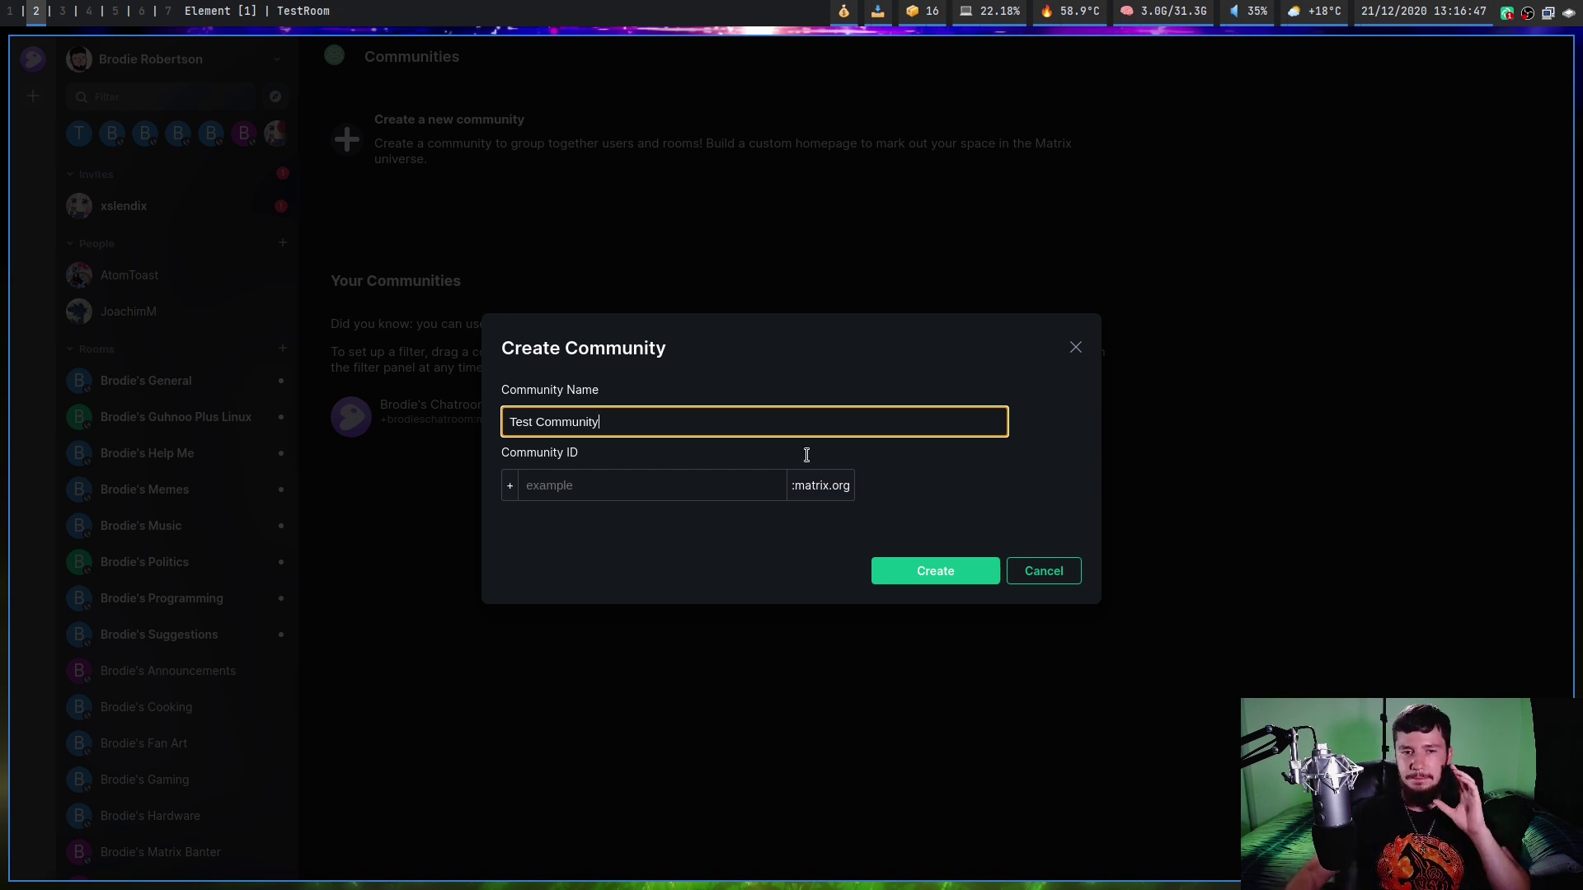
pyautogui.click(654, 489)
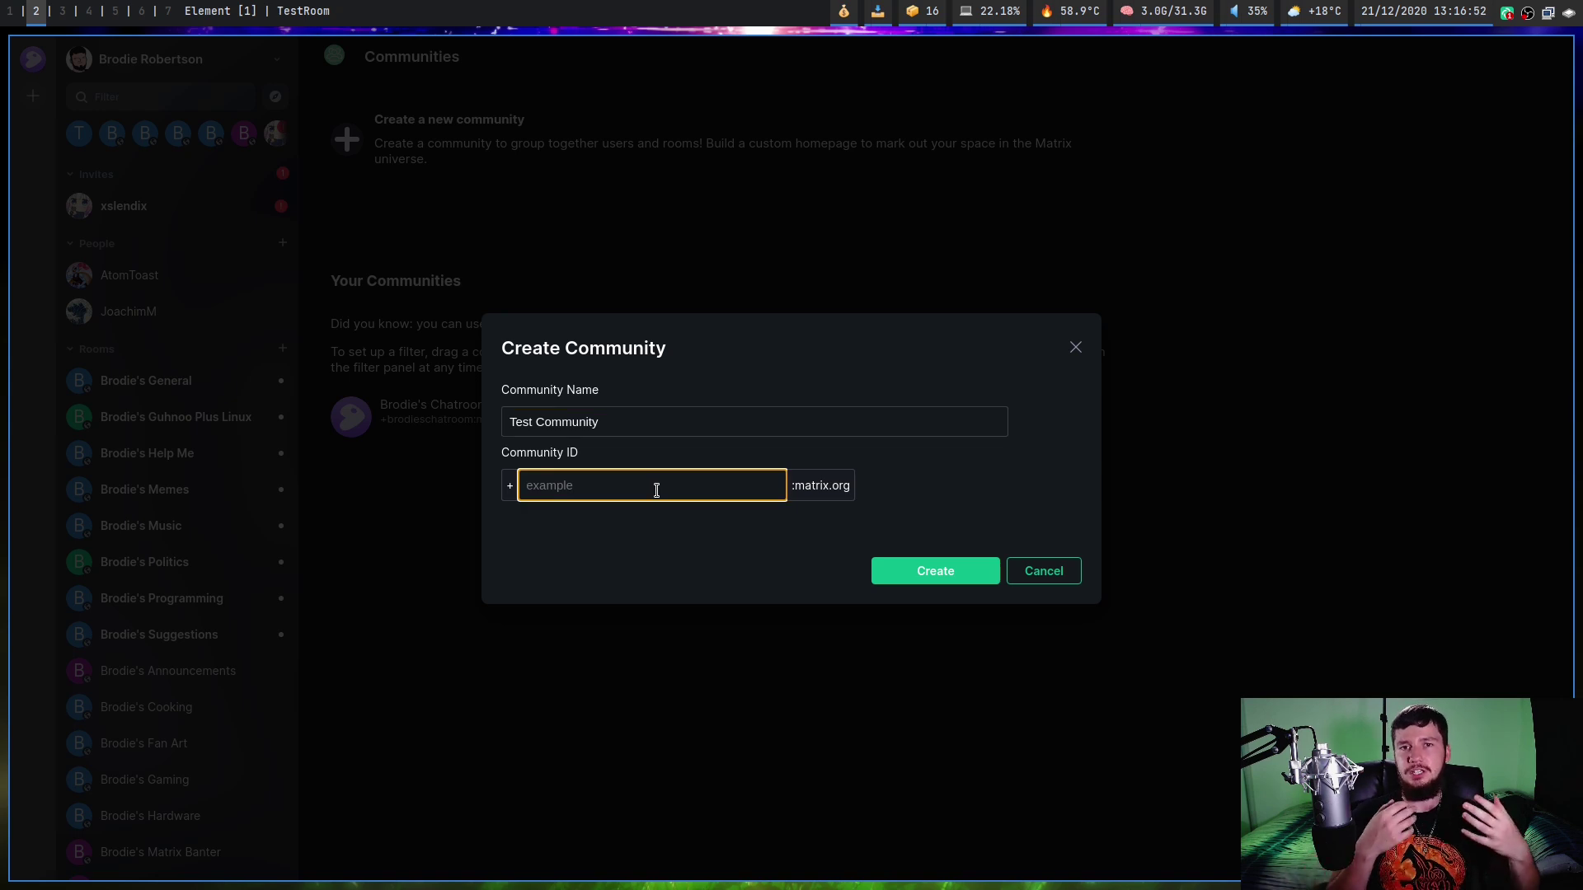
pyautogui.write('test')
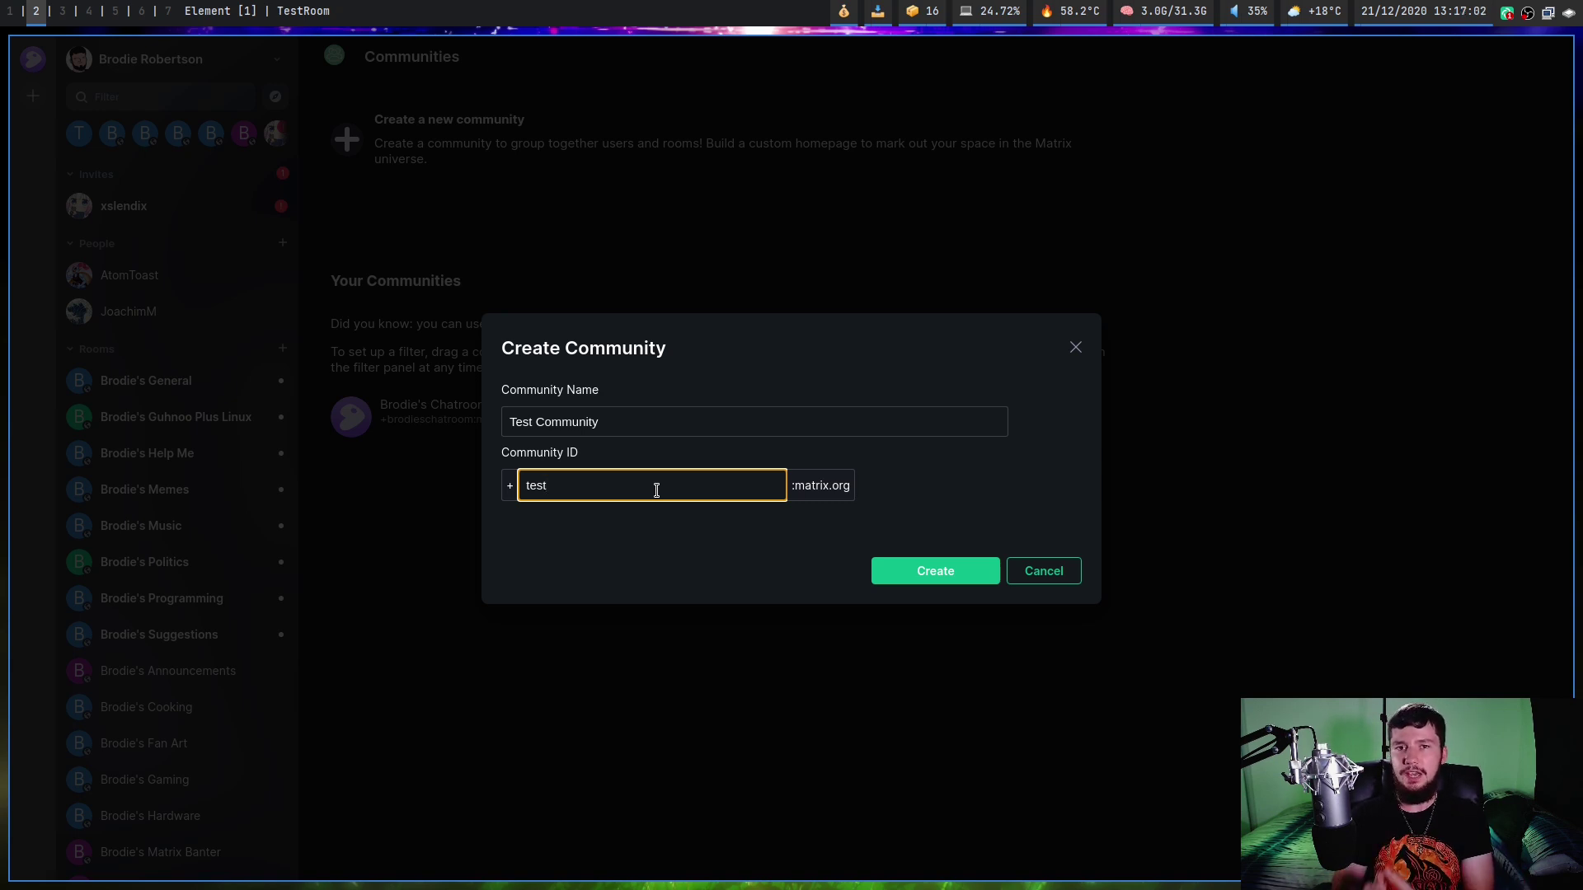
pyautogui.write('community')
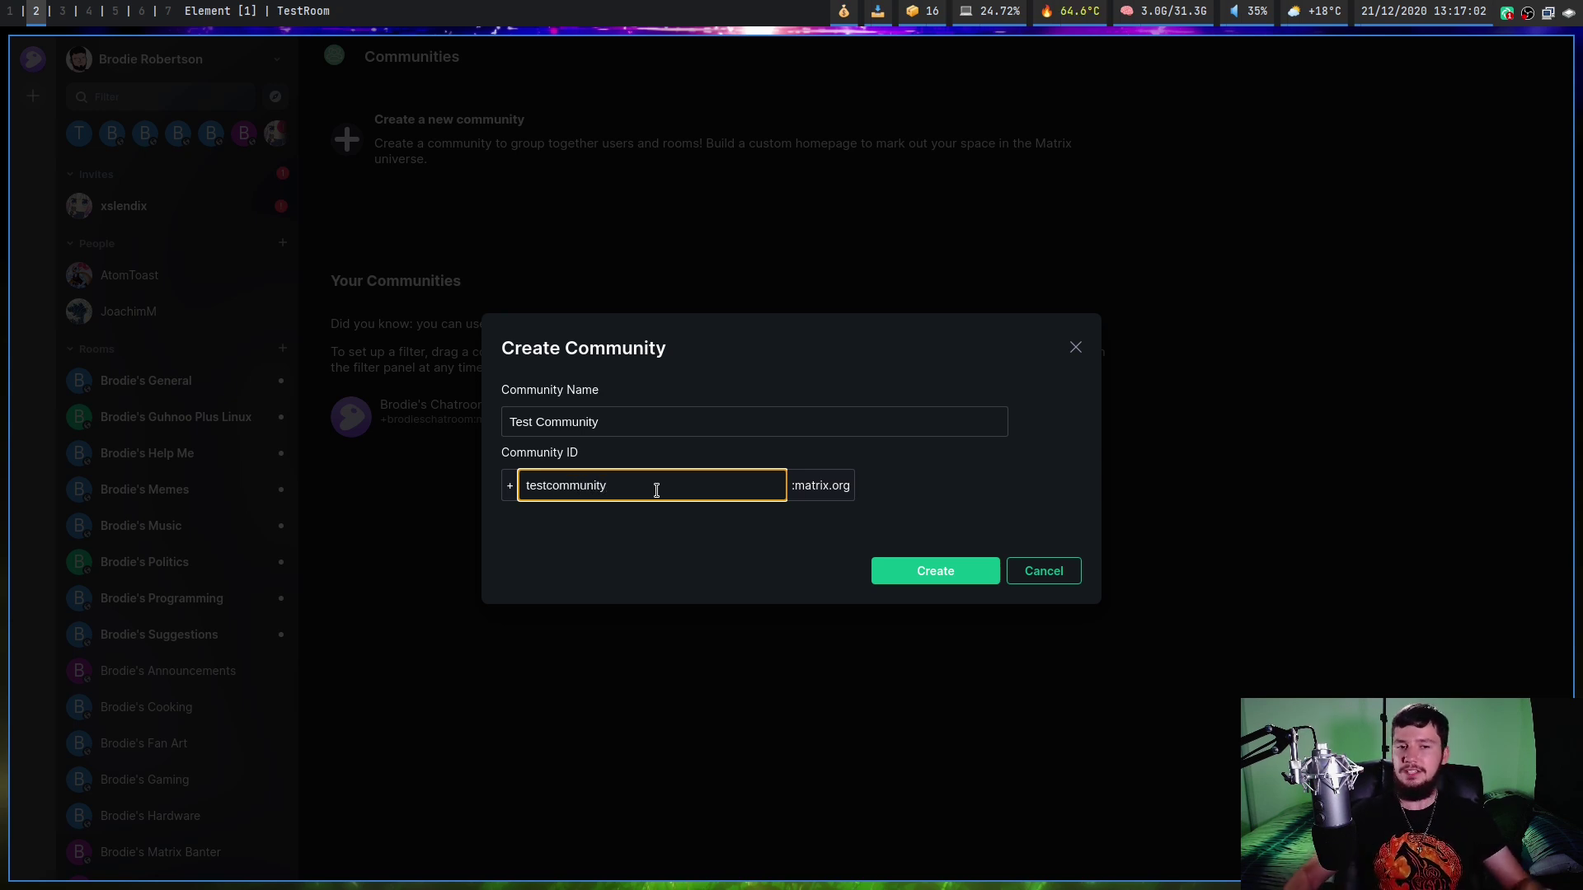
pyautogui.click(954, 581)
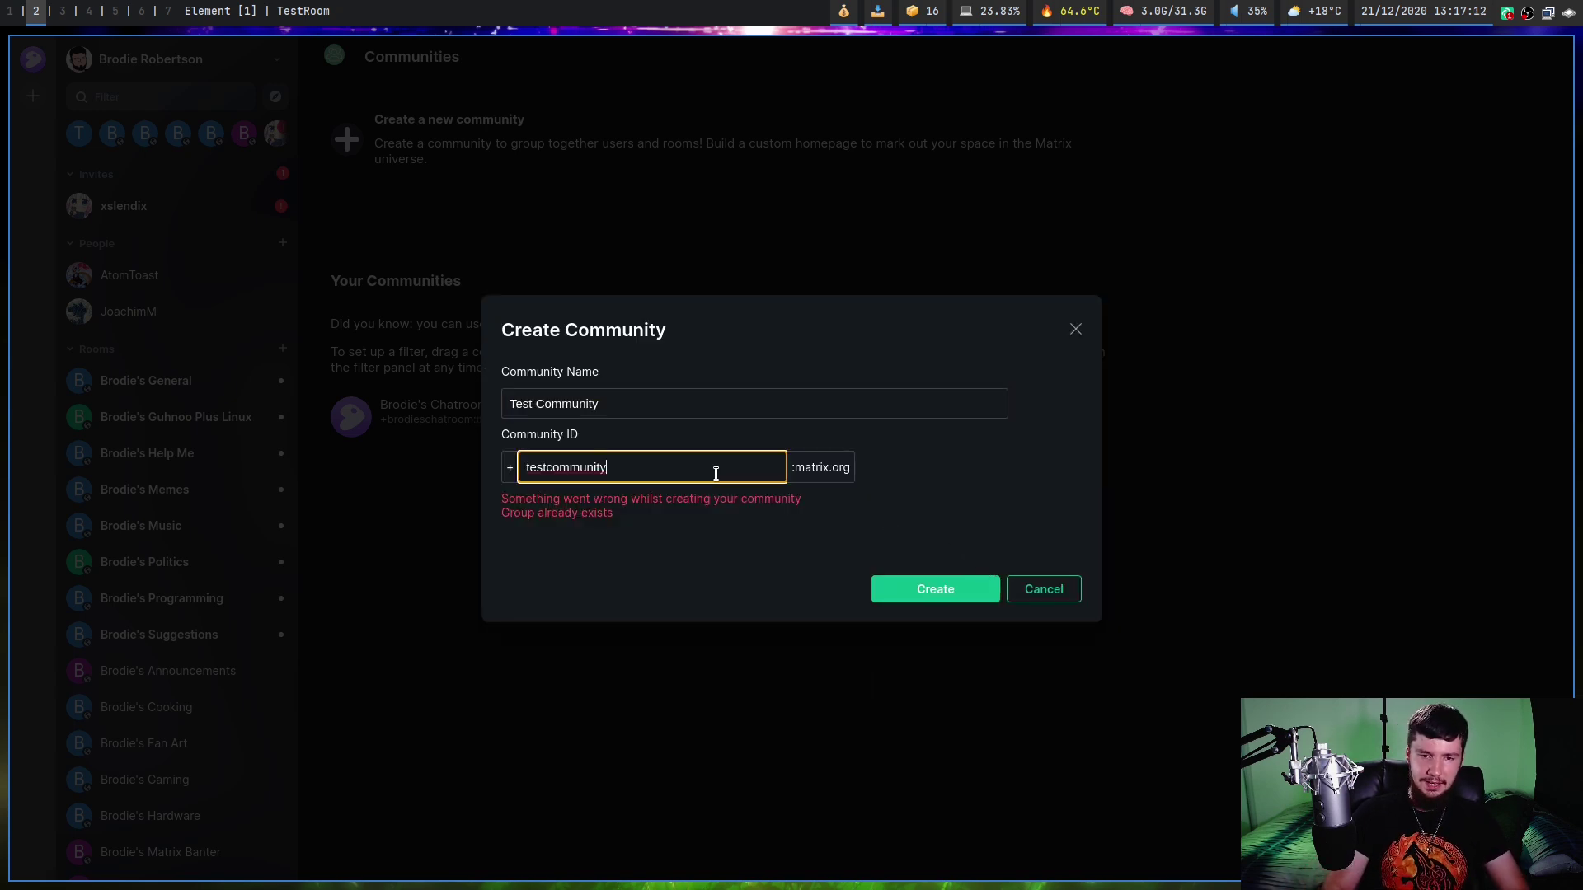
pyautogui.write('3425668723567')
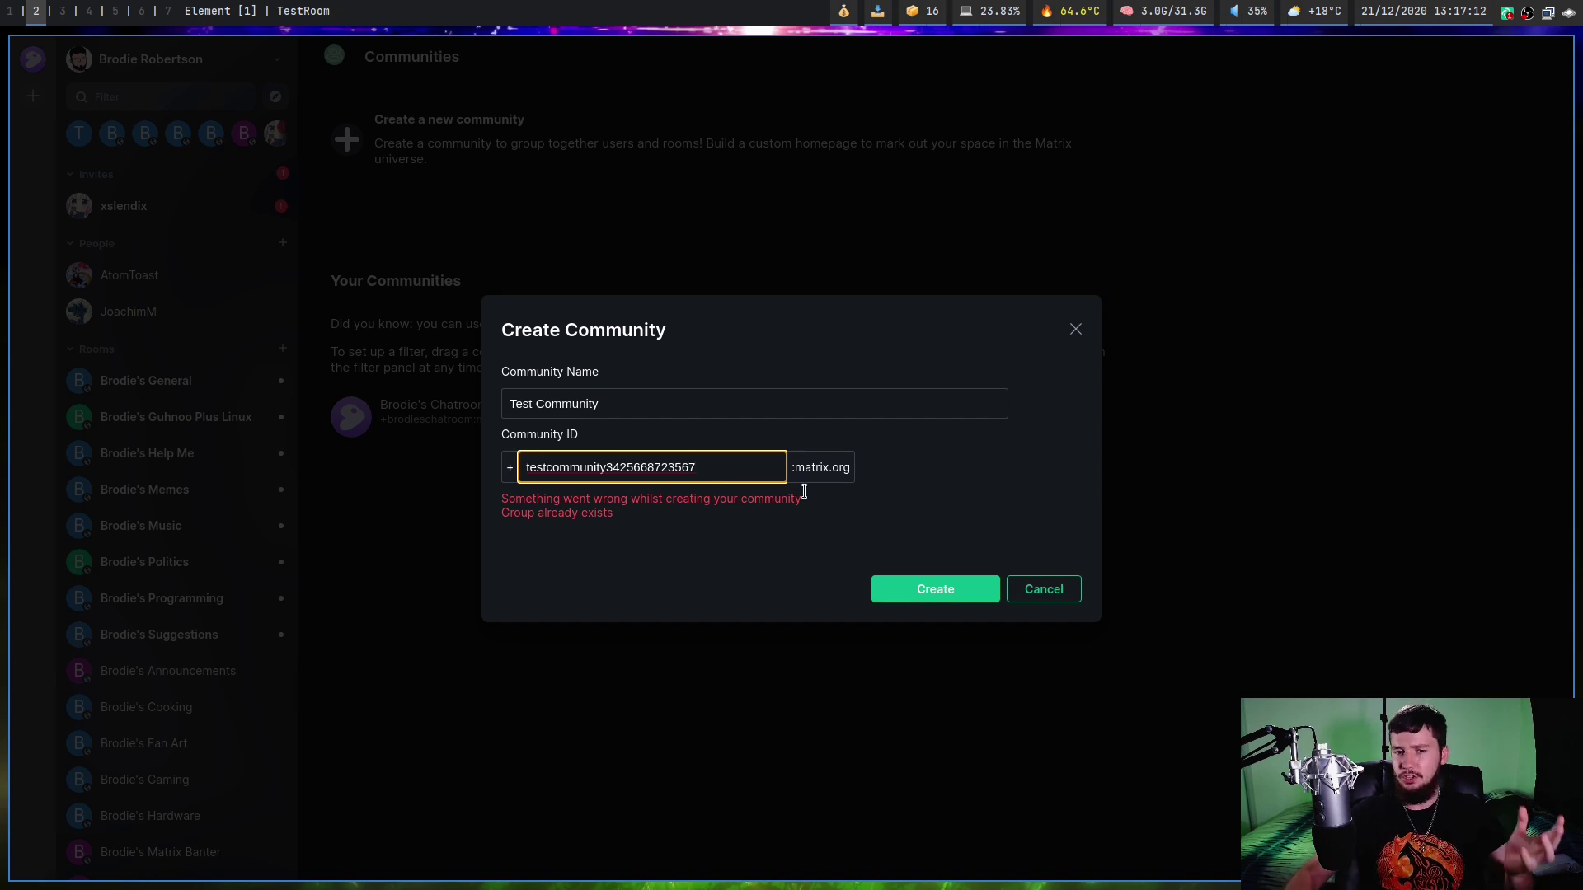
pyautogui.click(946, 588)
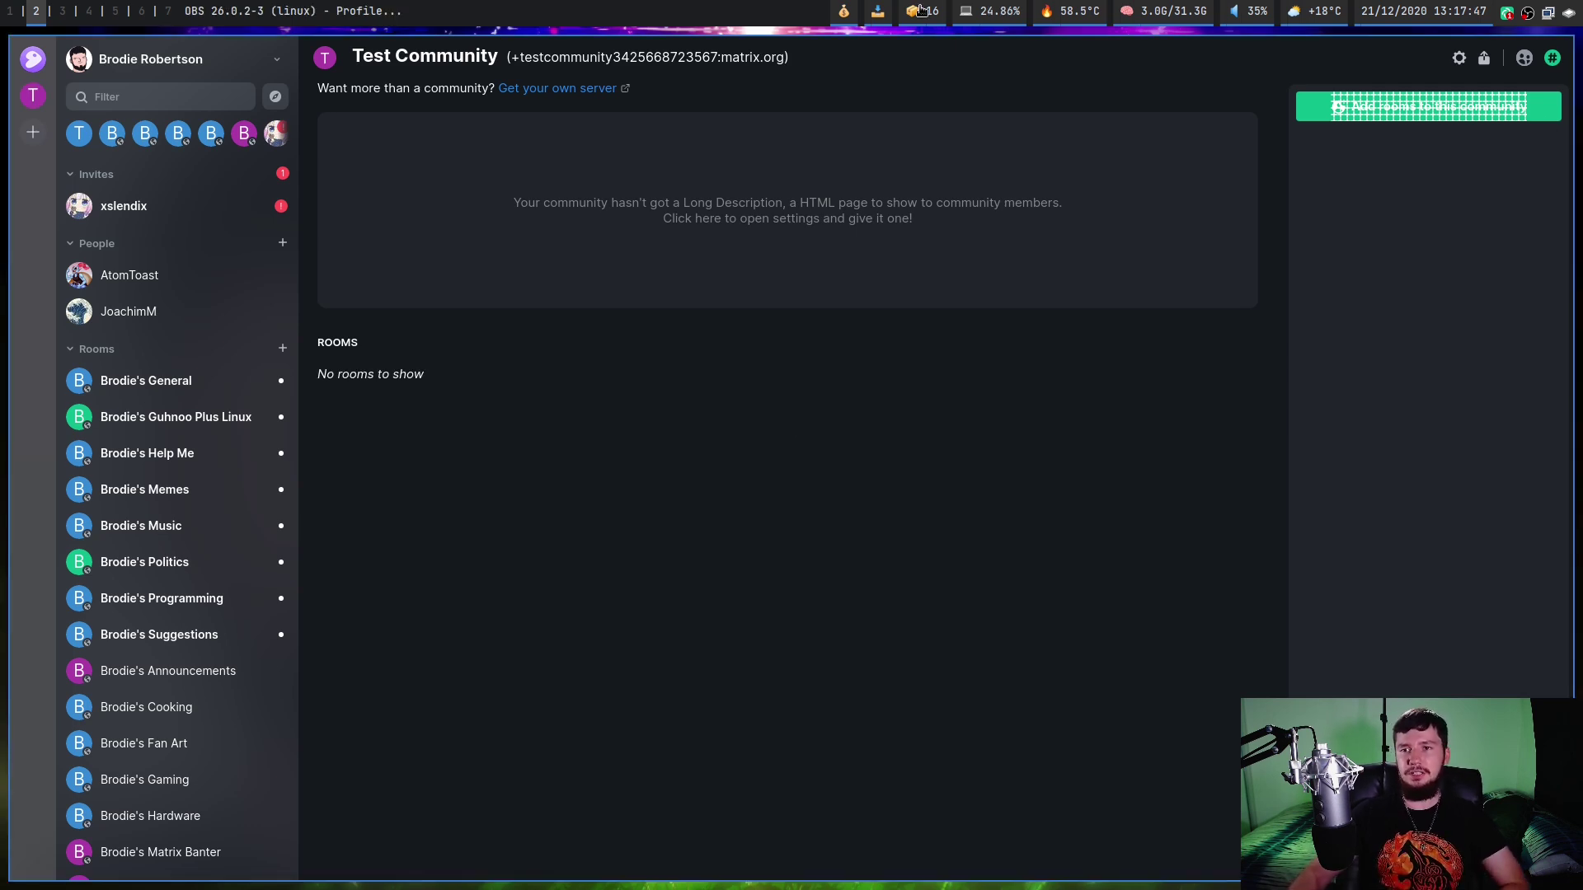
# Search 'test' in the Add rooms dialog and add TestRoom to the community.
pyautogui.click(1442, 111)
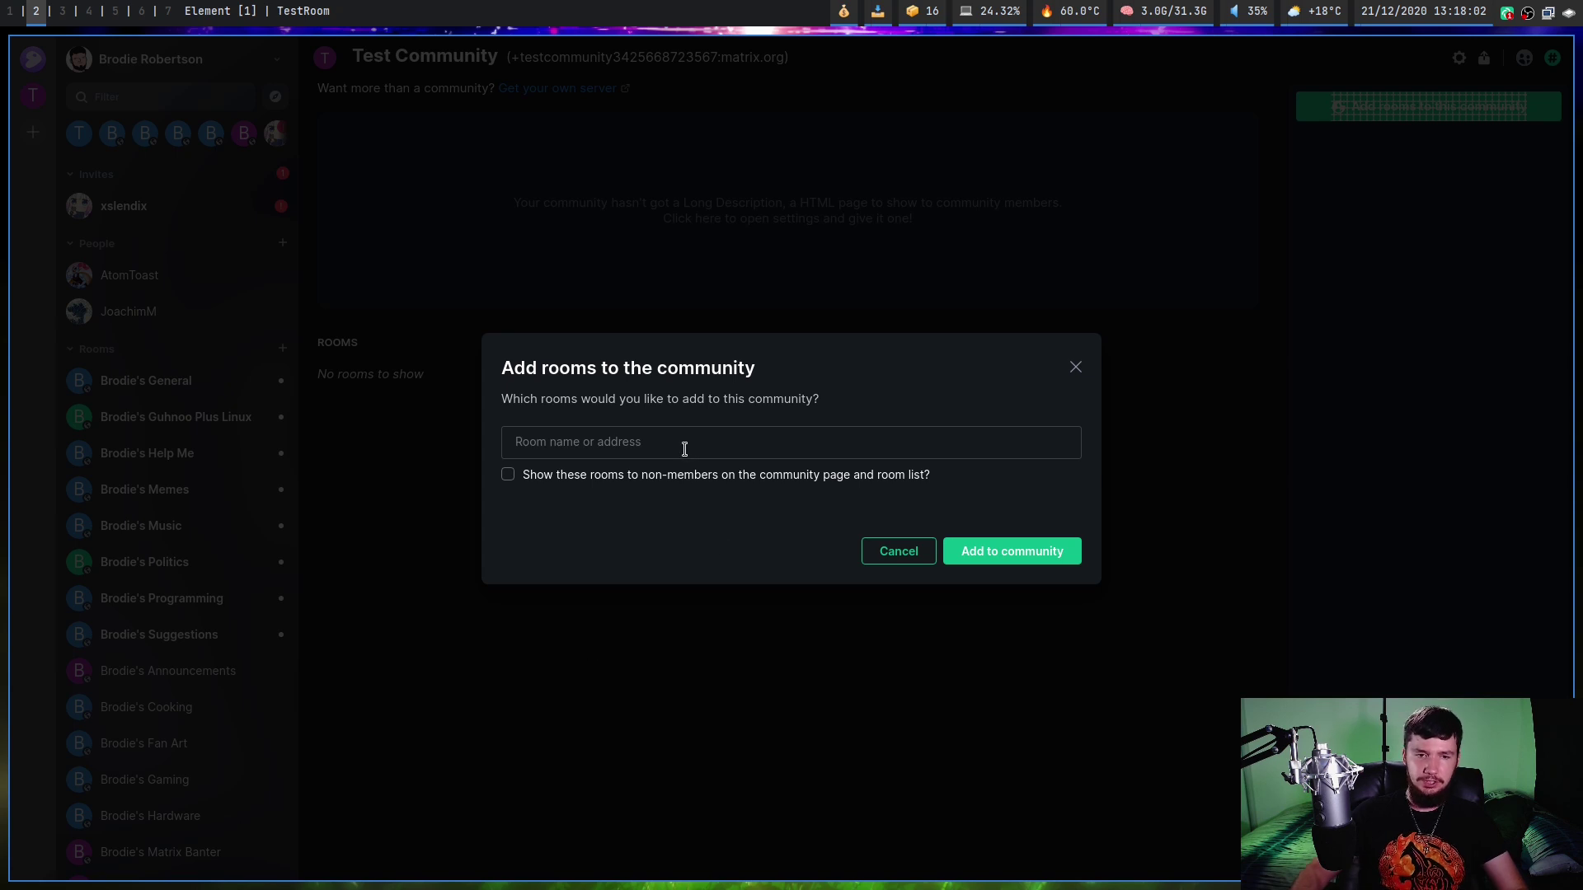
pyautogui.write('test')
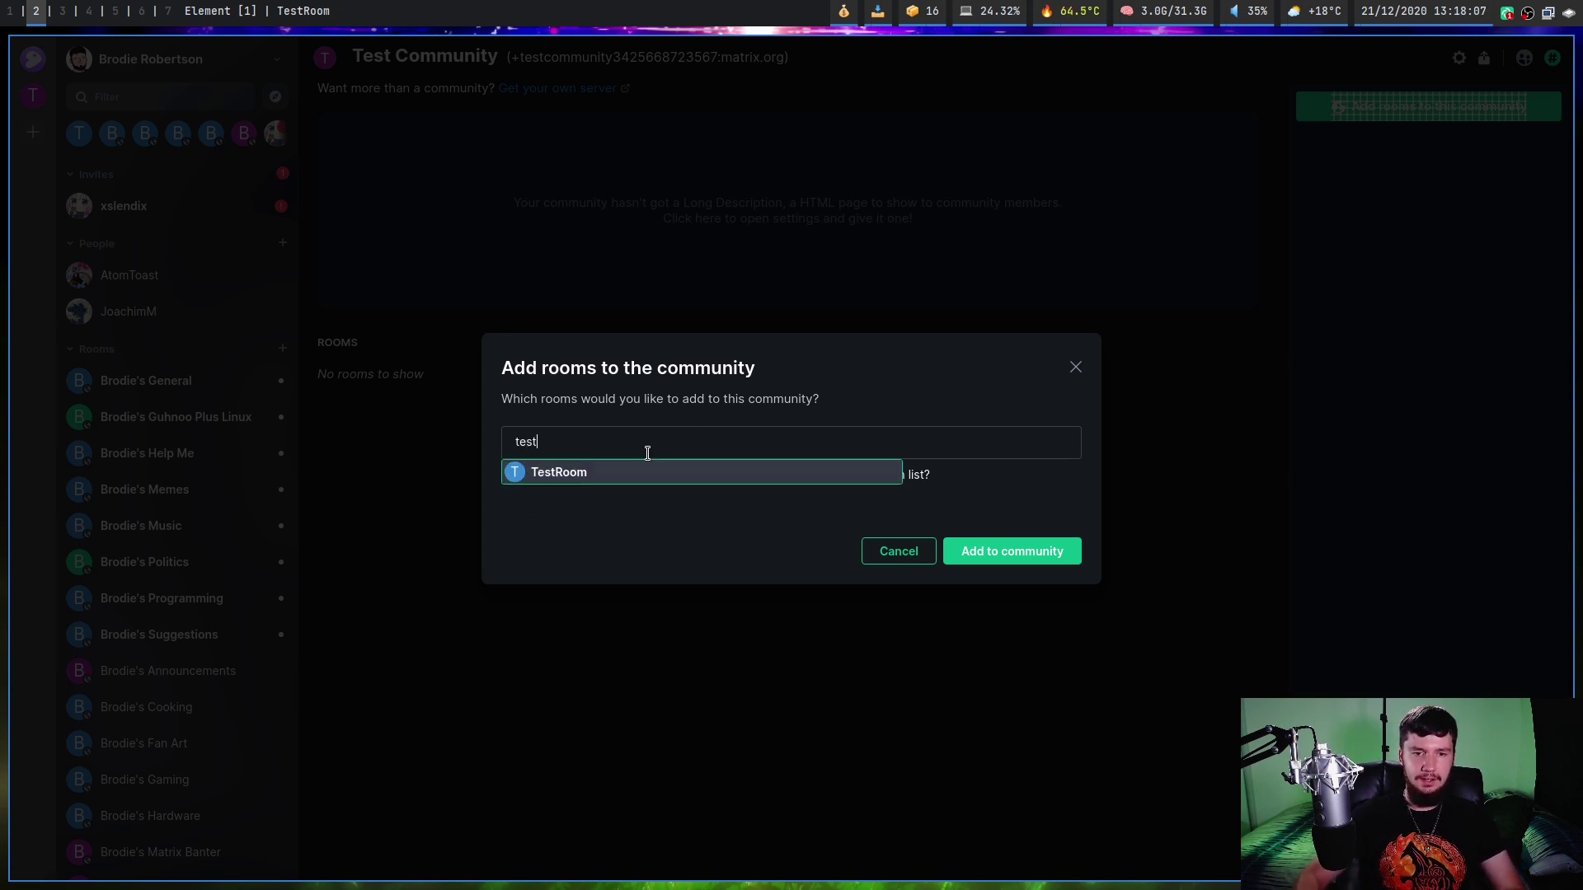
pyautogui.click(536, 470)
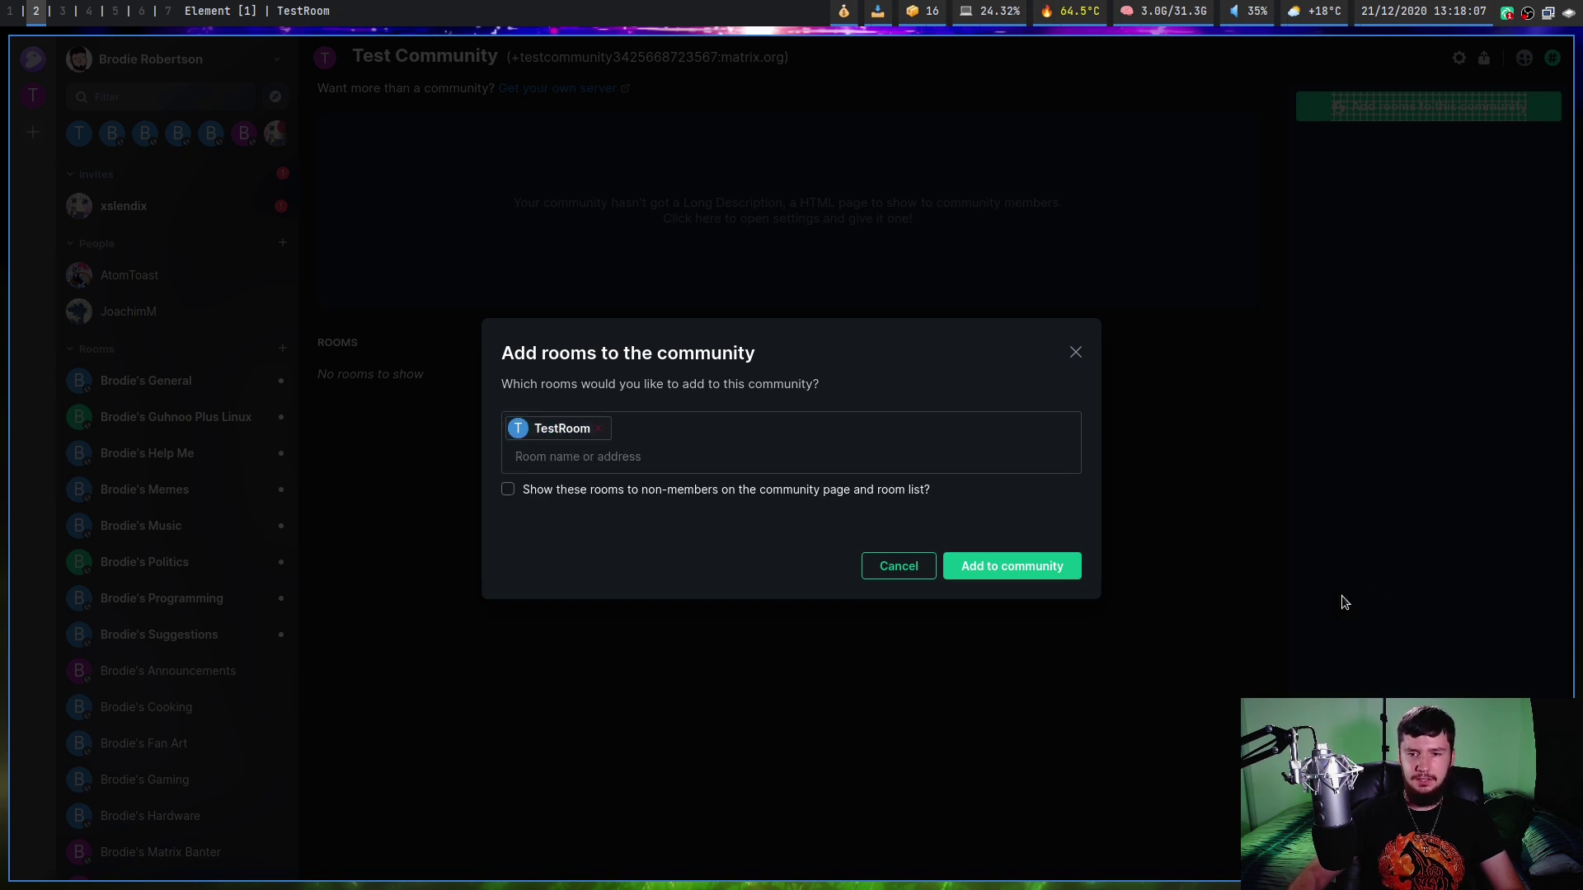
pyautogui.click(1021, 569)
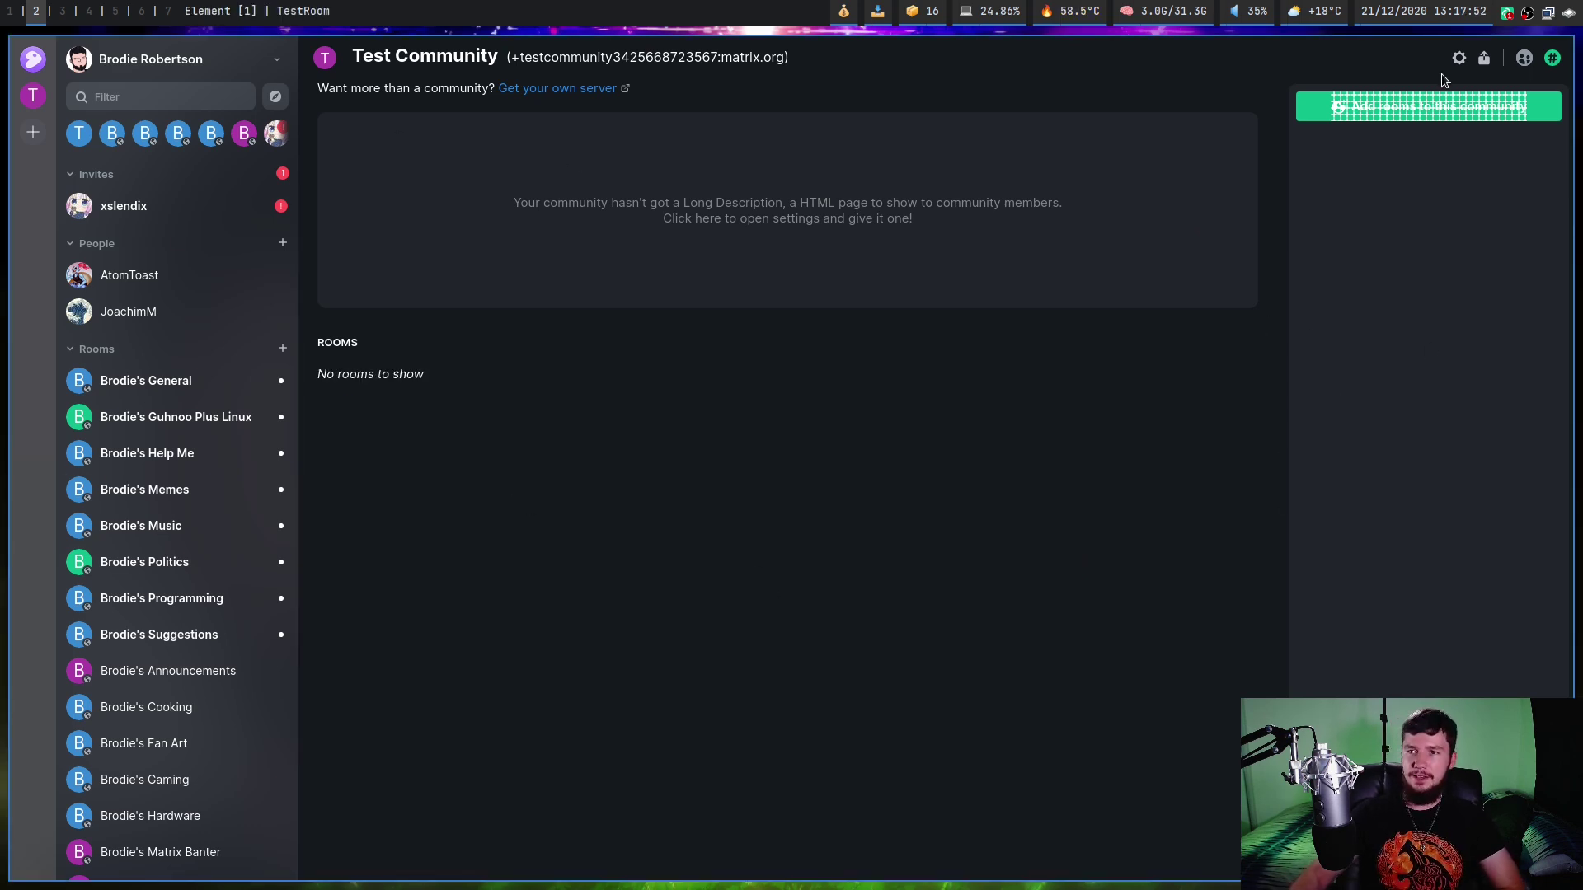
# Add TestRoom again through Add rooms so it appears in the community's room list.
pyautogui.click(1442, 110)
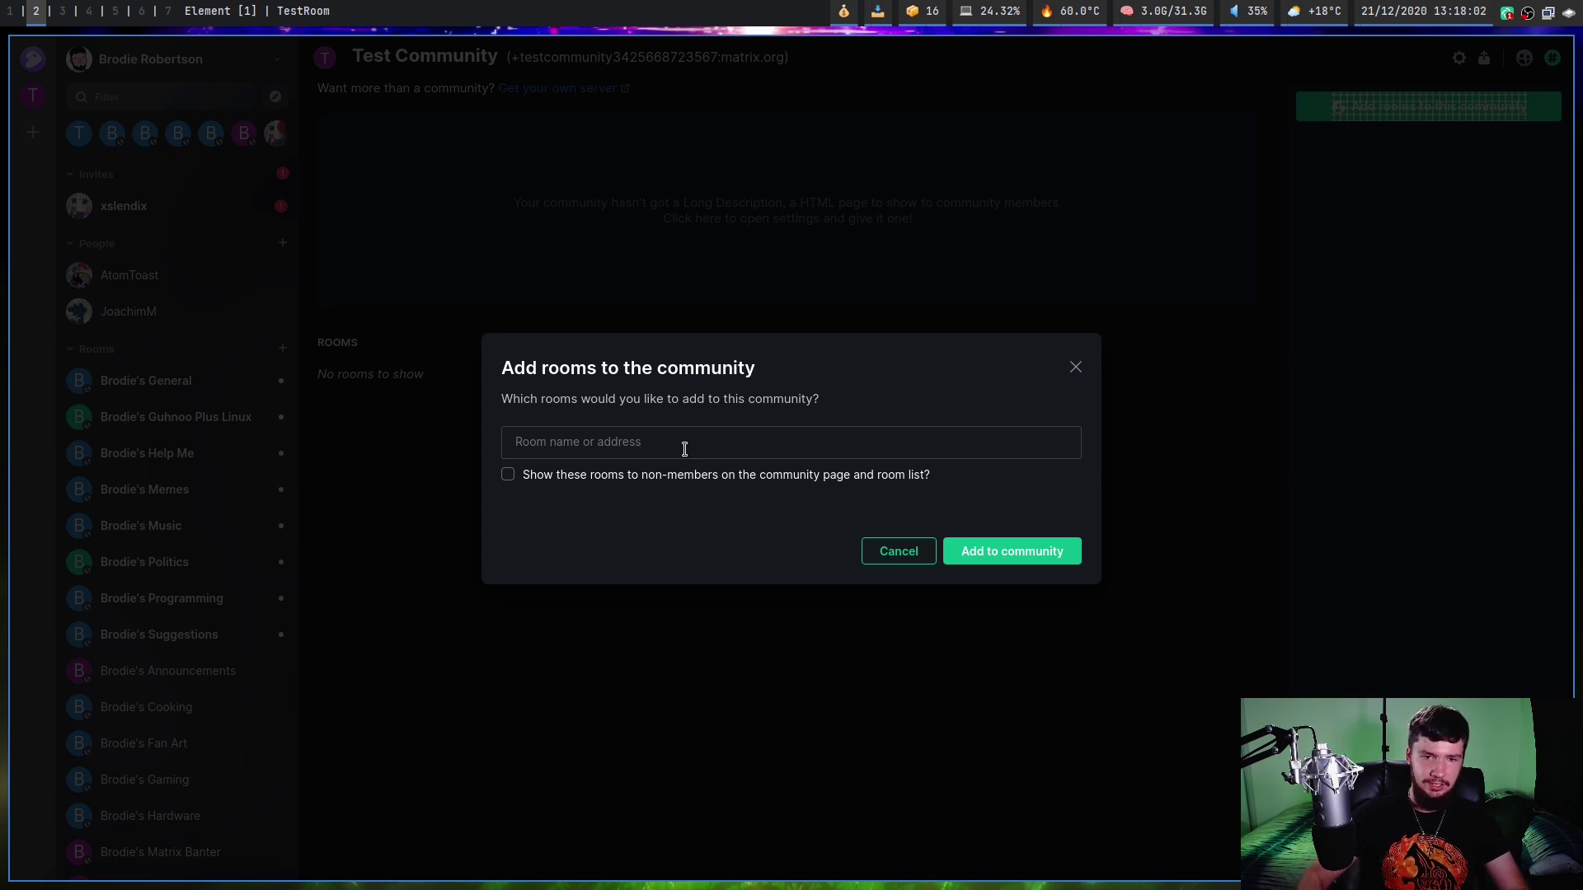
pyautogui.write('test')
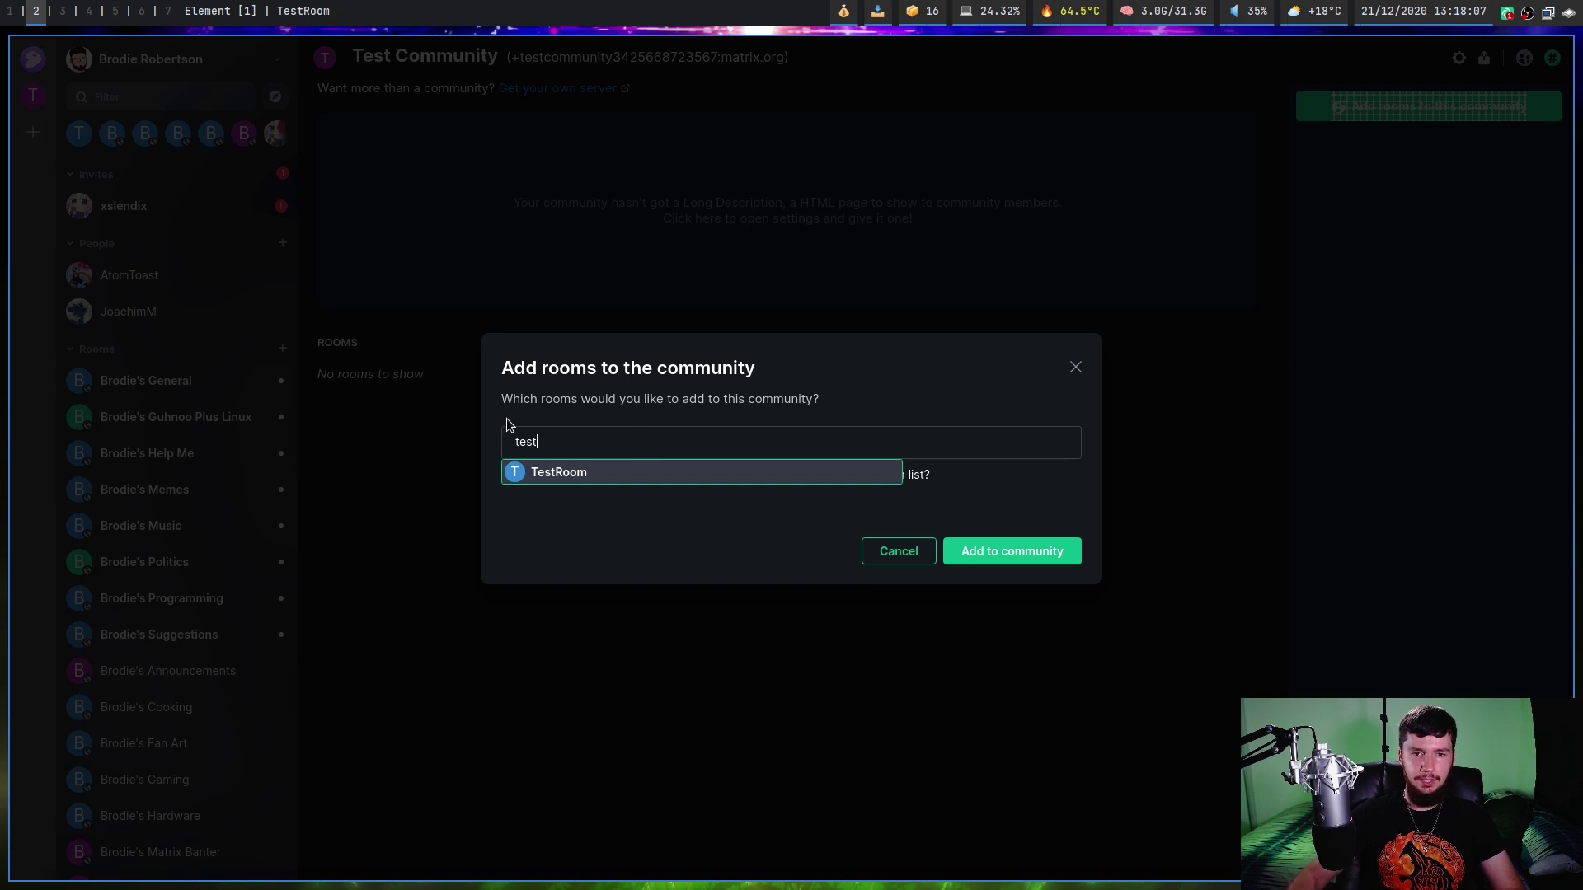
pyautogui.click(535, 472)
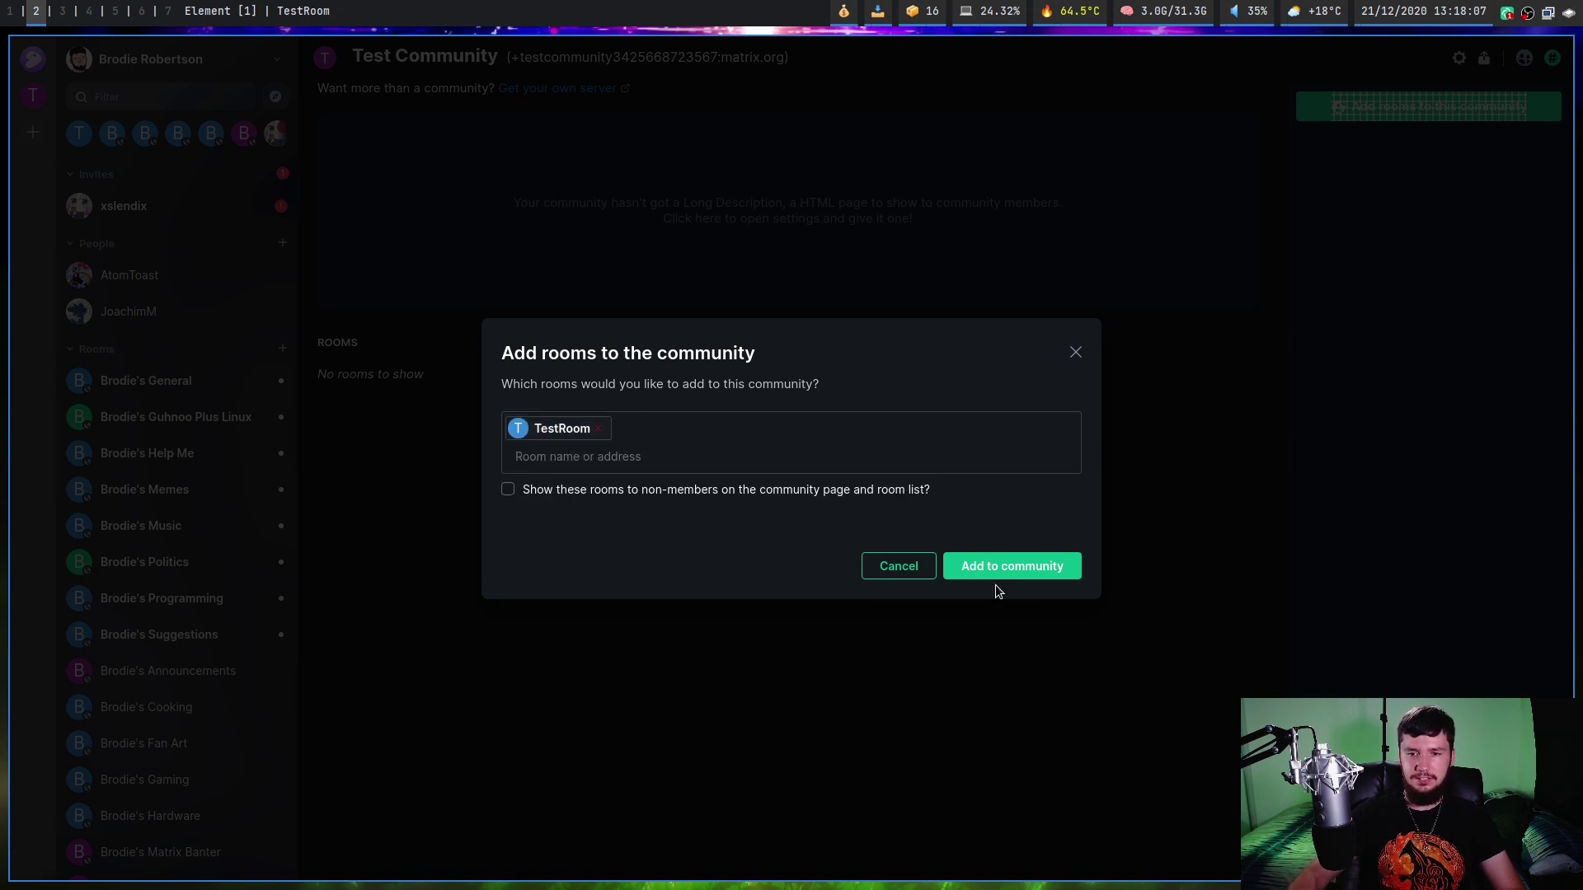
pyautogui.click(1021, 569)
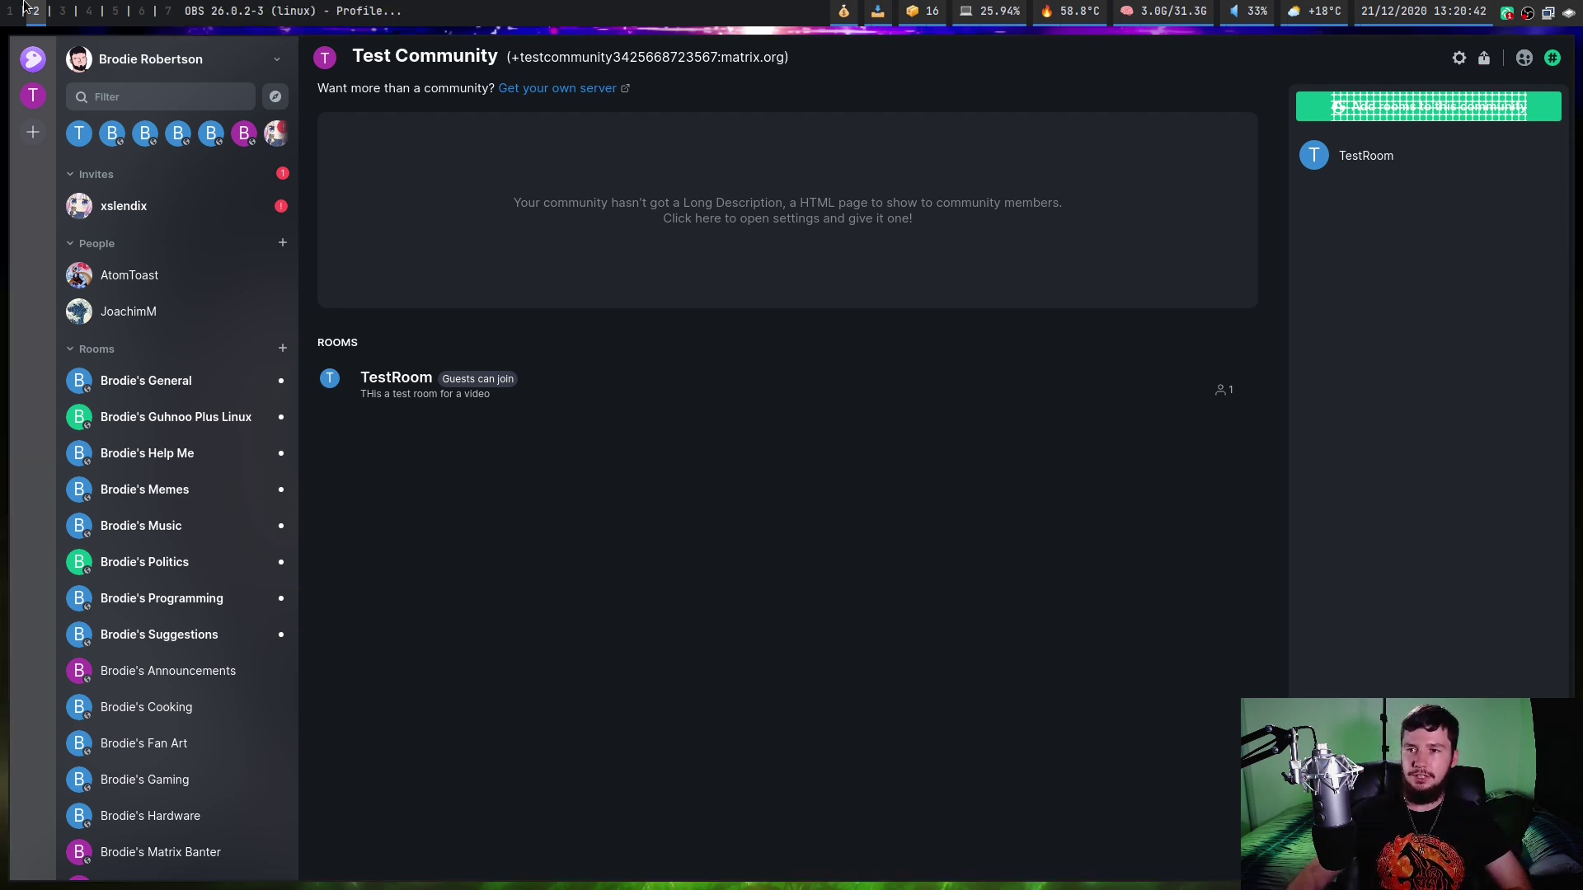
# View the community's share link and QR code, then switch to the t2bot.io Discord guide.
pyautogui.click(1484, 58)
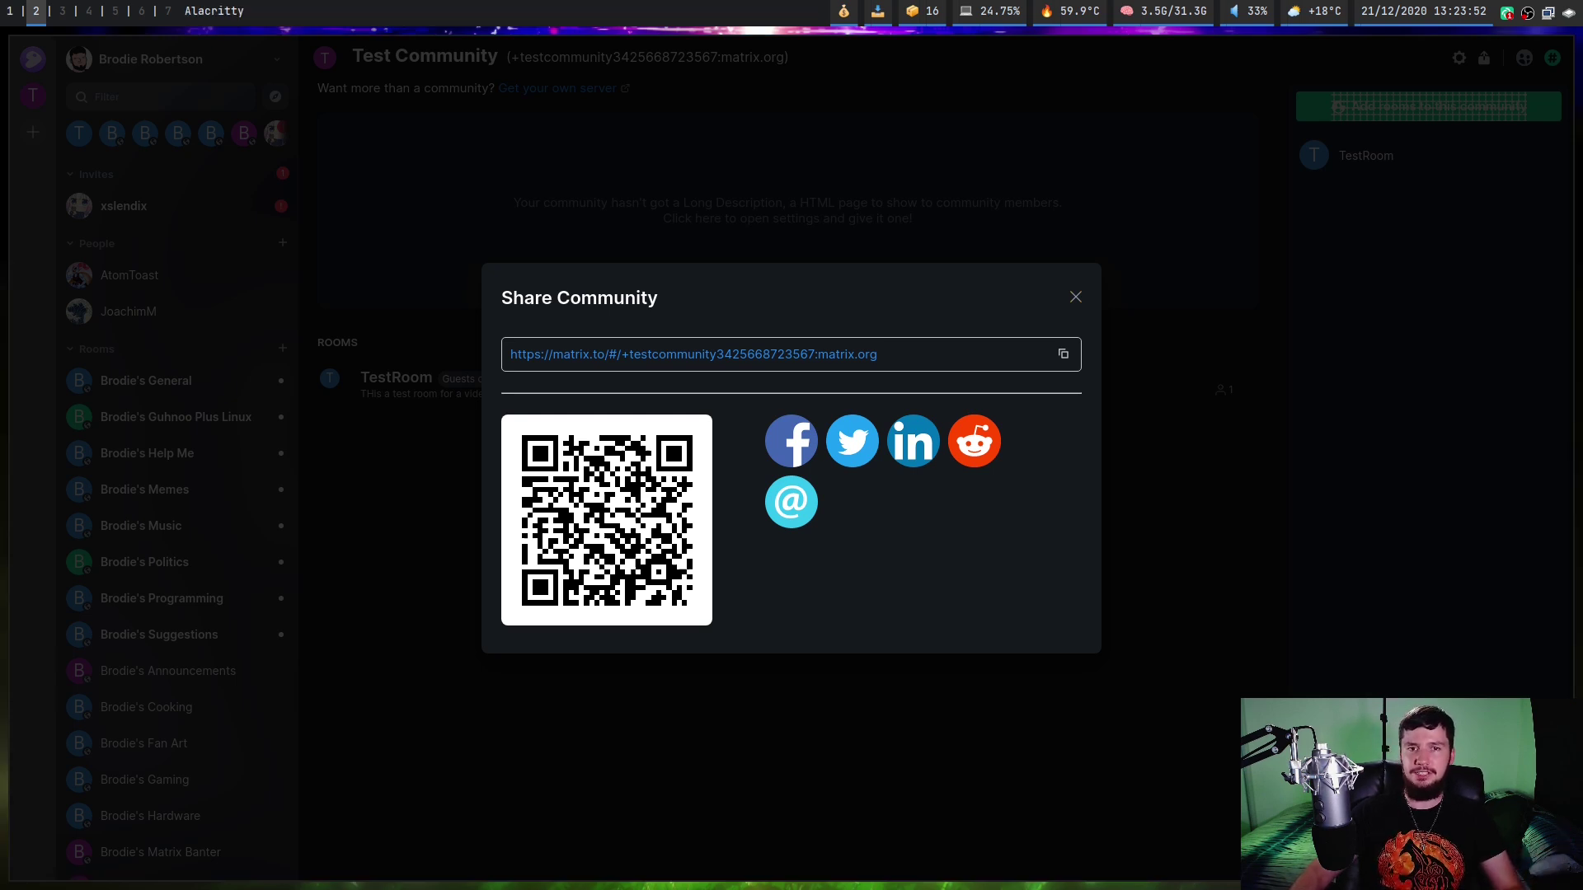
pyautogui.press('super+1')
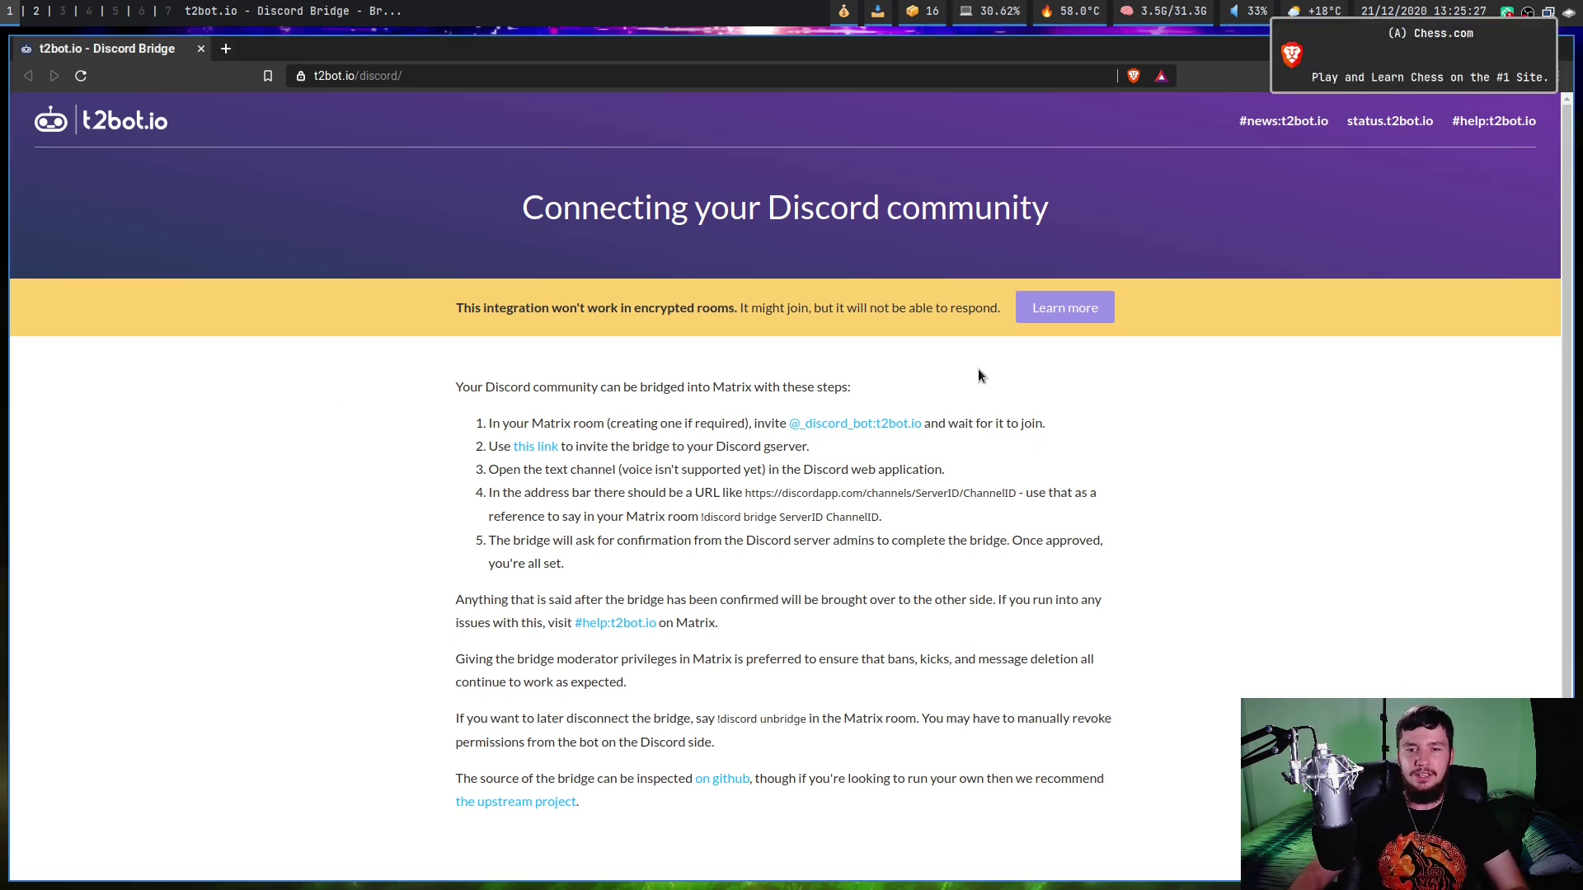
pyautogui.moveTo(787, 423); pyautogui.dragTo(914, 431)
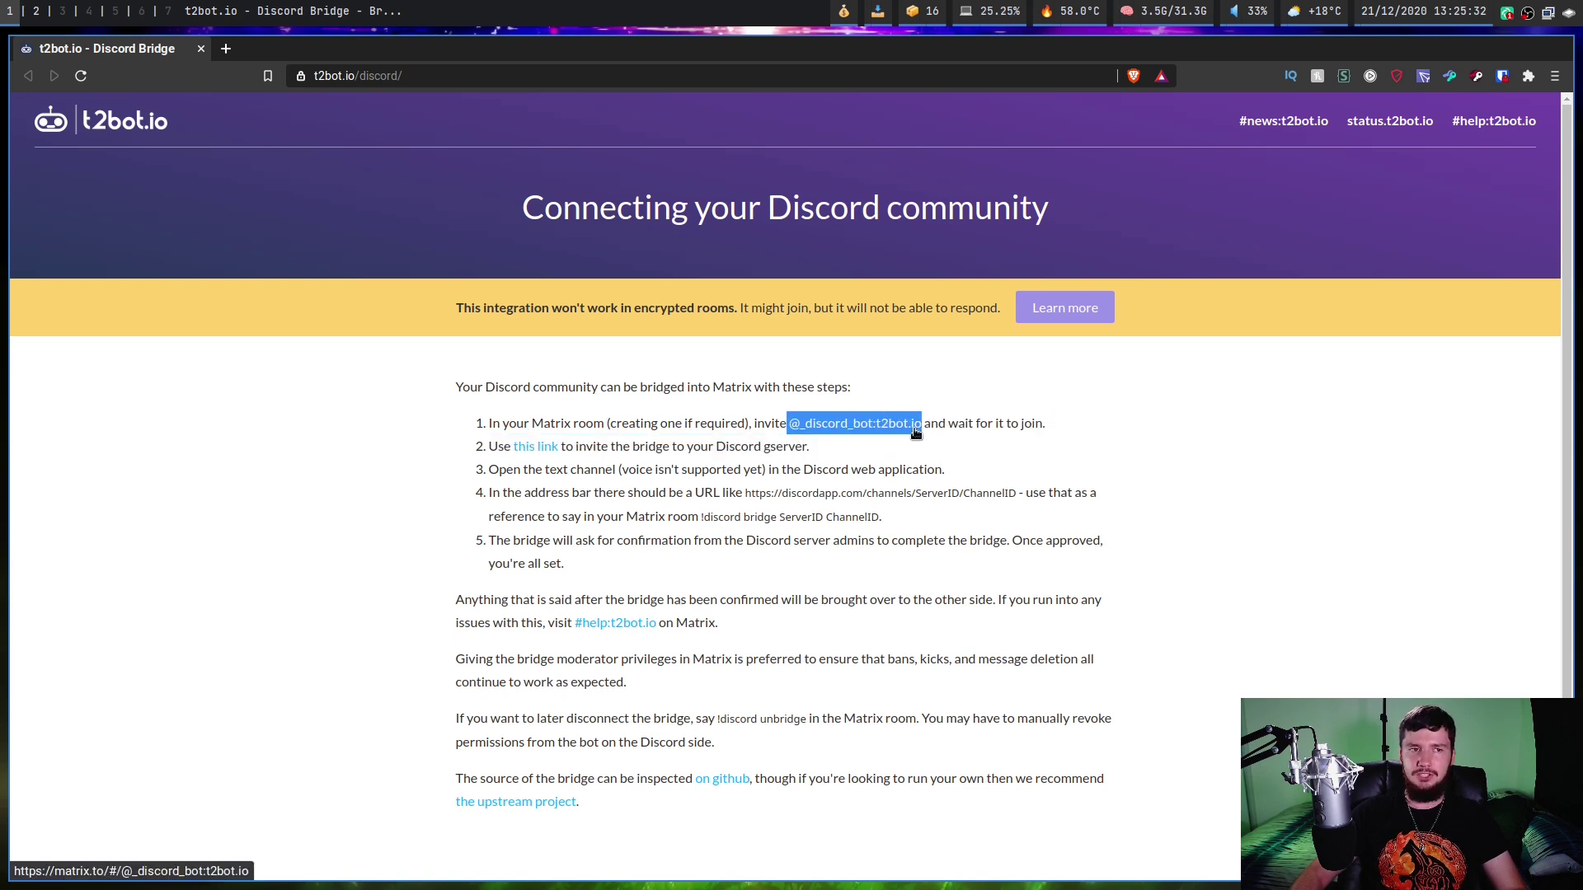
pyautogui.press('super+2')
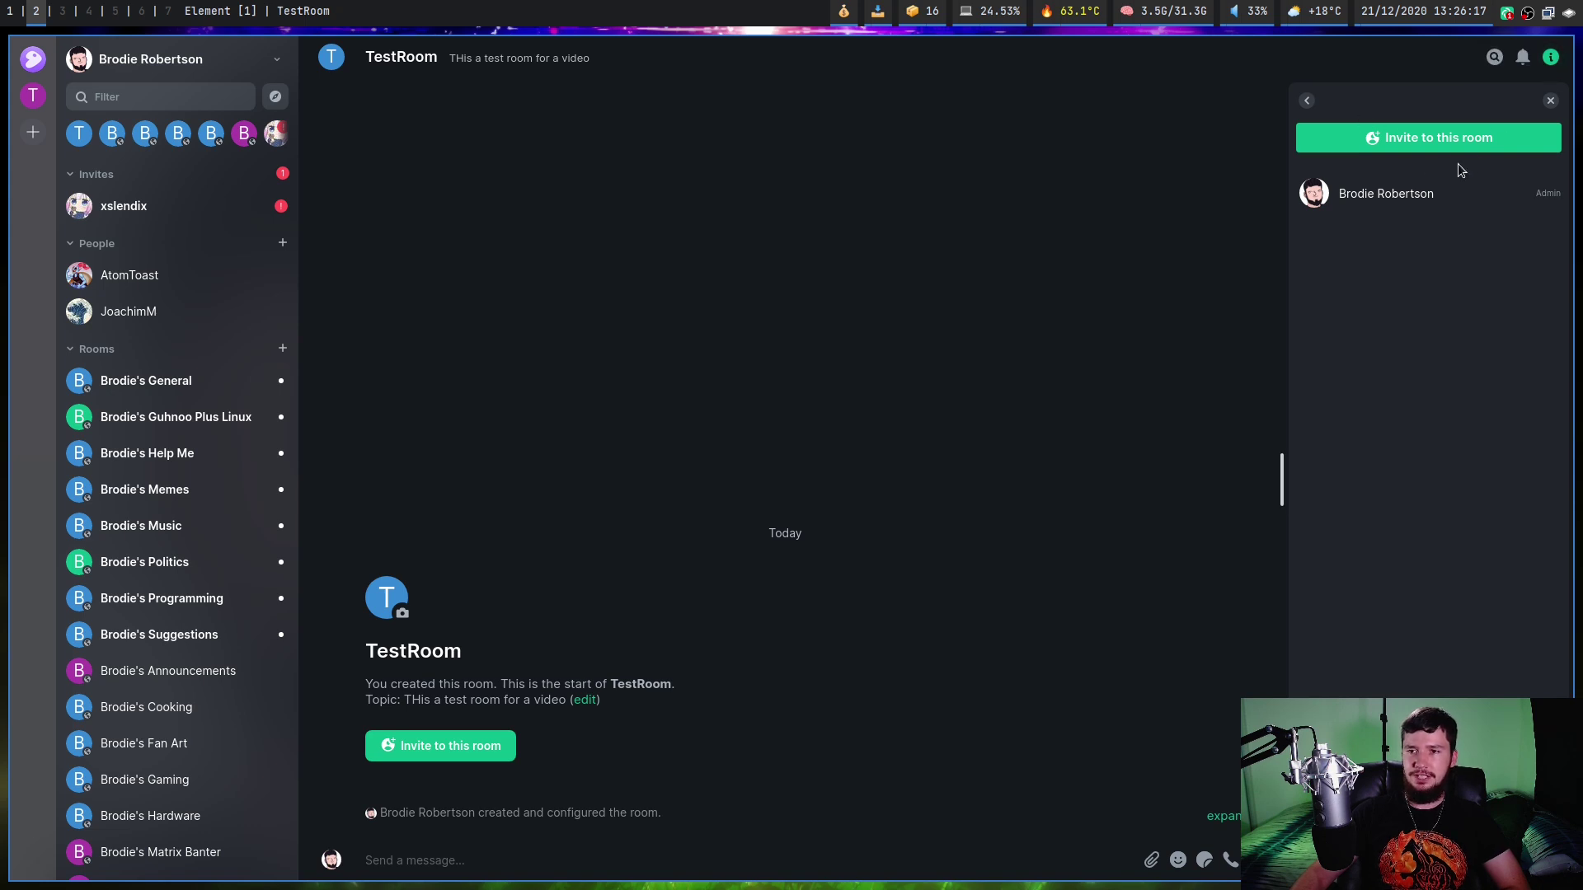
# Invite the Discord Bridge bot into TestRoom by pasting its Matrix address.
pyautogui.click(1437, 139)
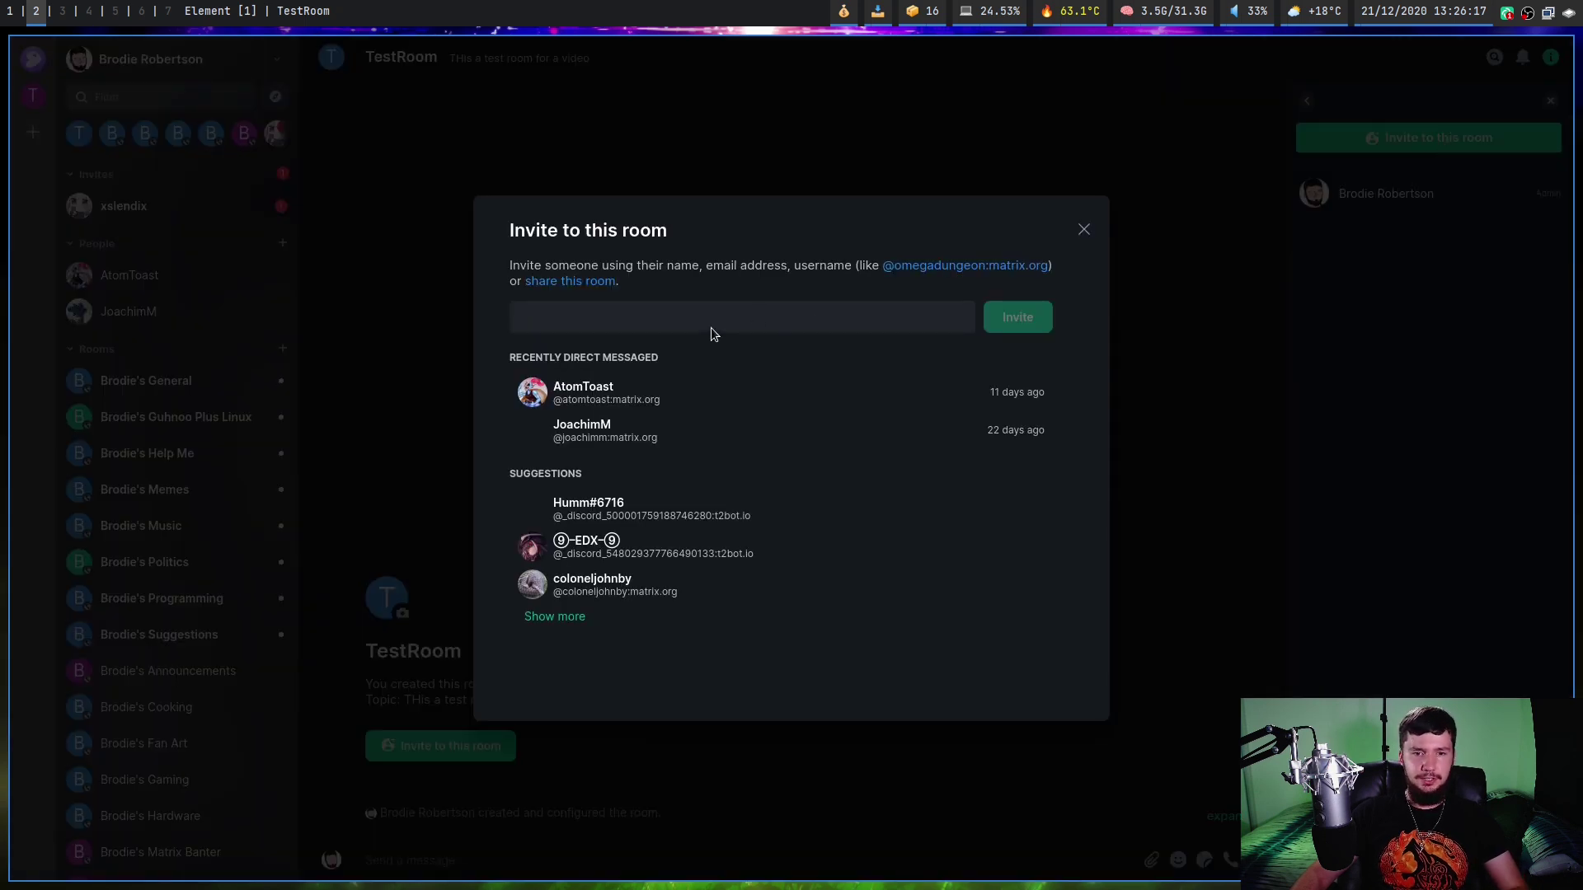
pyautogui.hotkey('ctrl', 'v')
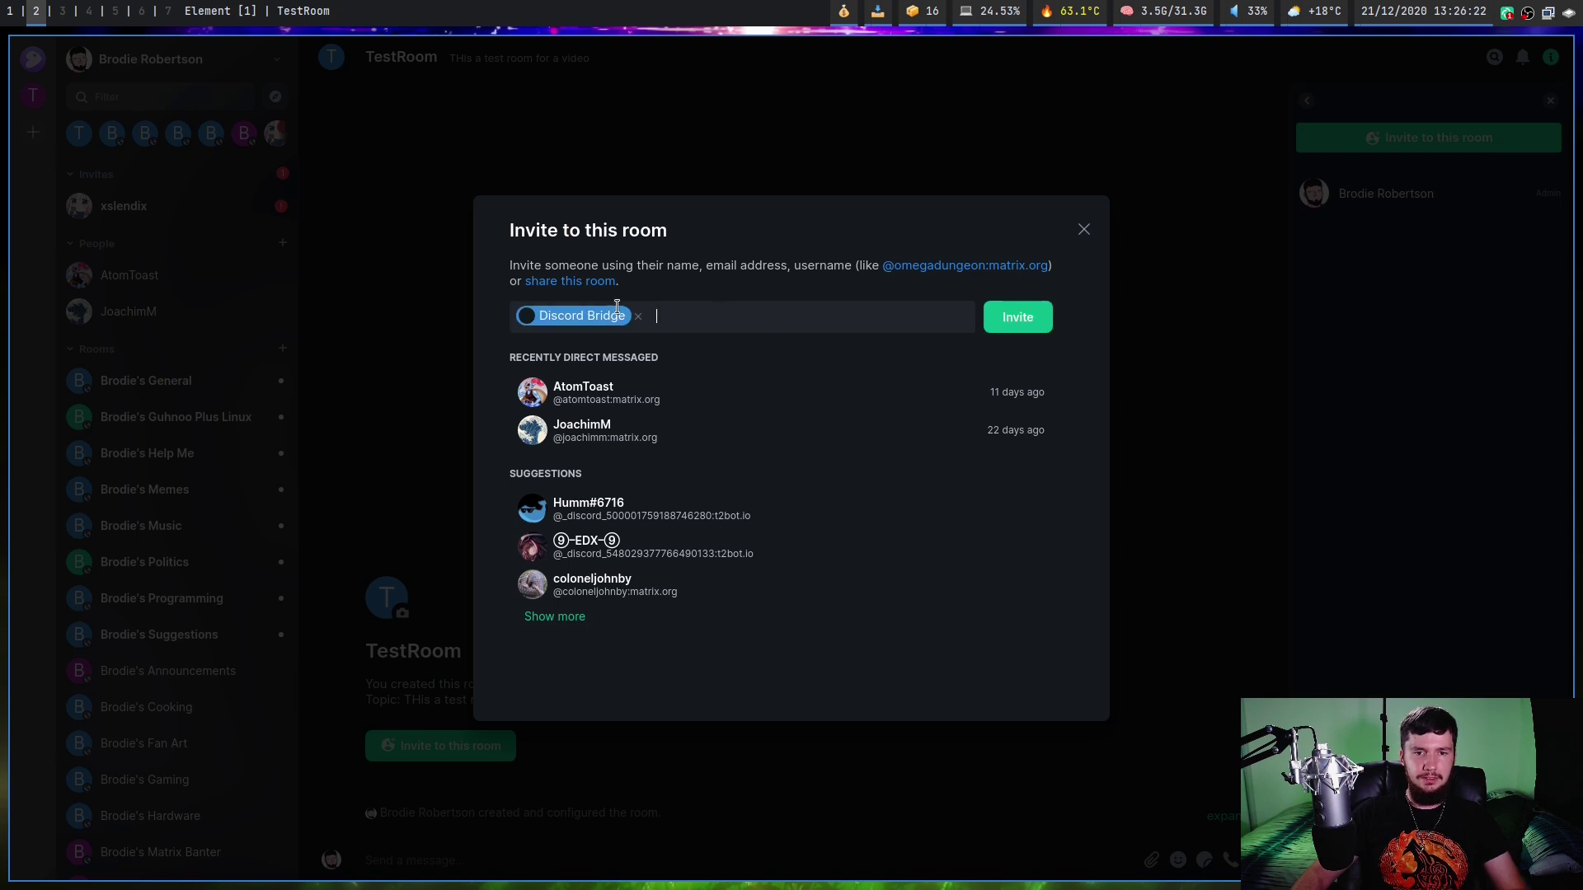
pyautogui.click(1032, 324)
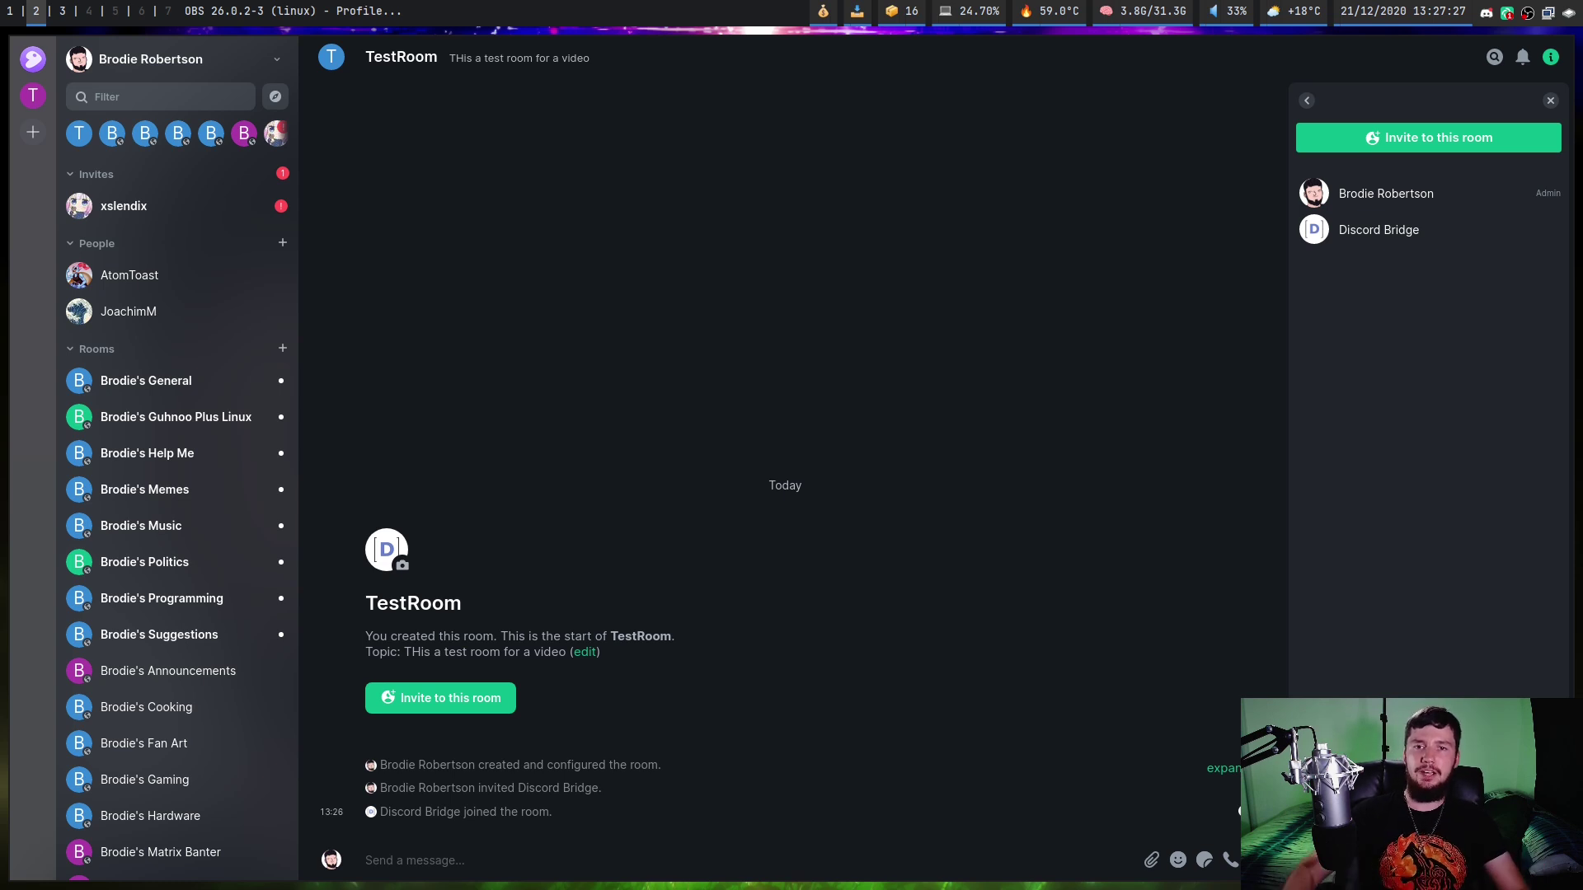
pyautogui.press('super+3')
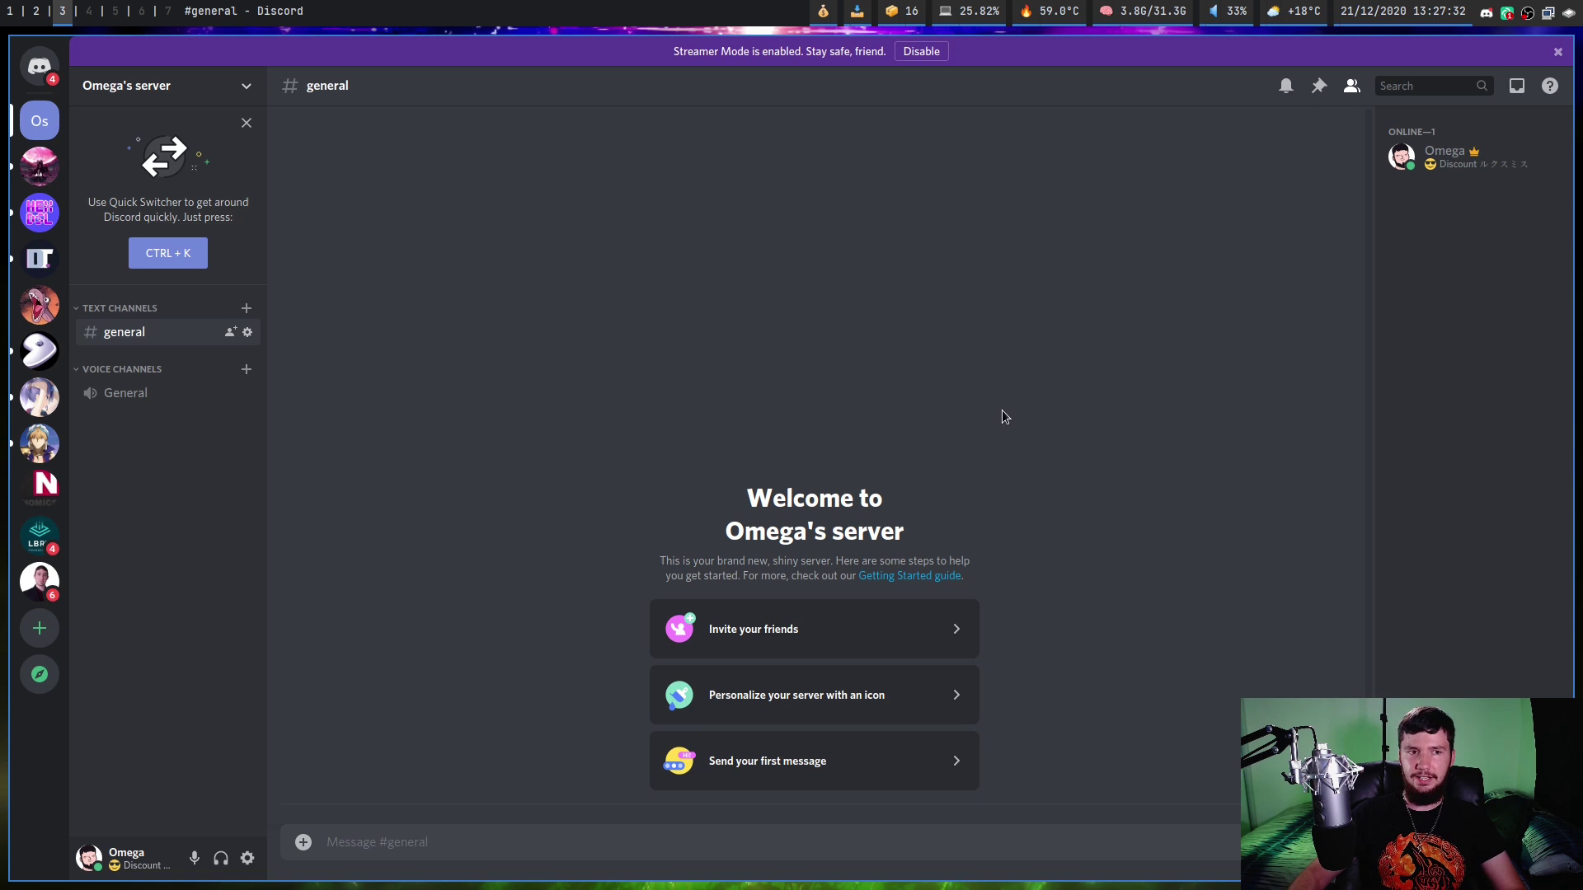
pyautogui.press('super+1')
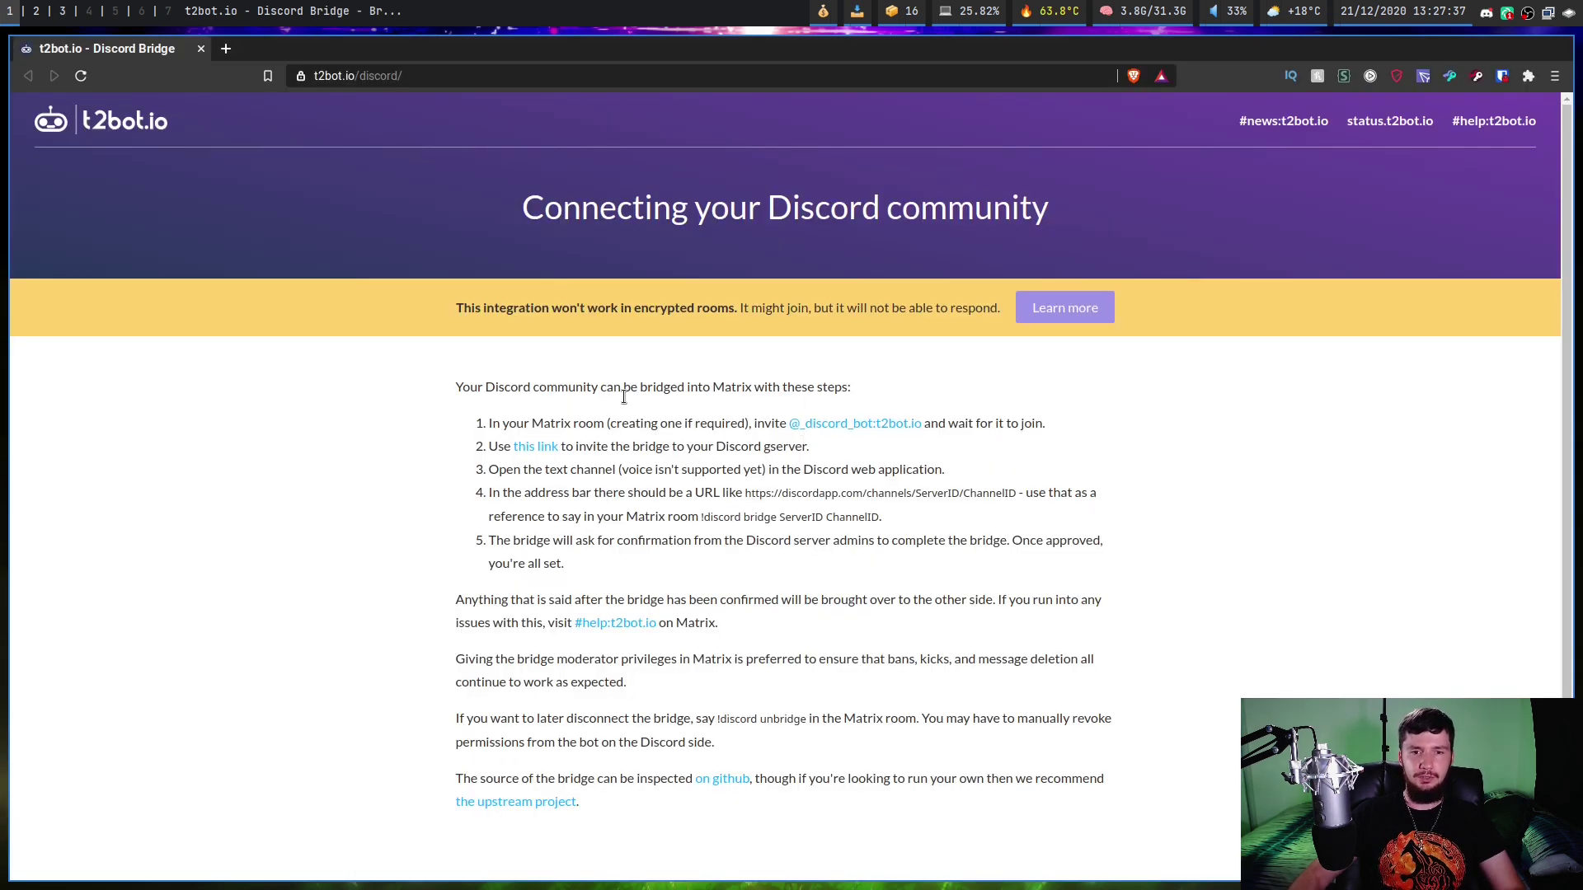
pyautogui.click(548, 453)
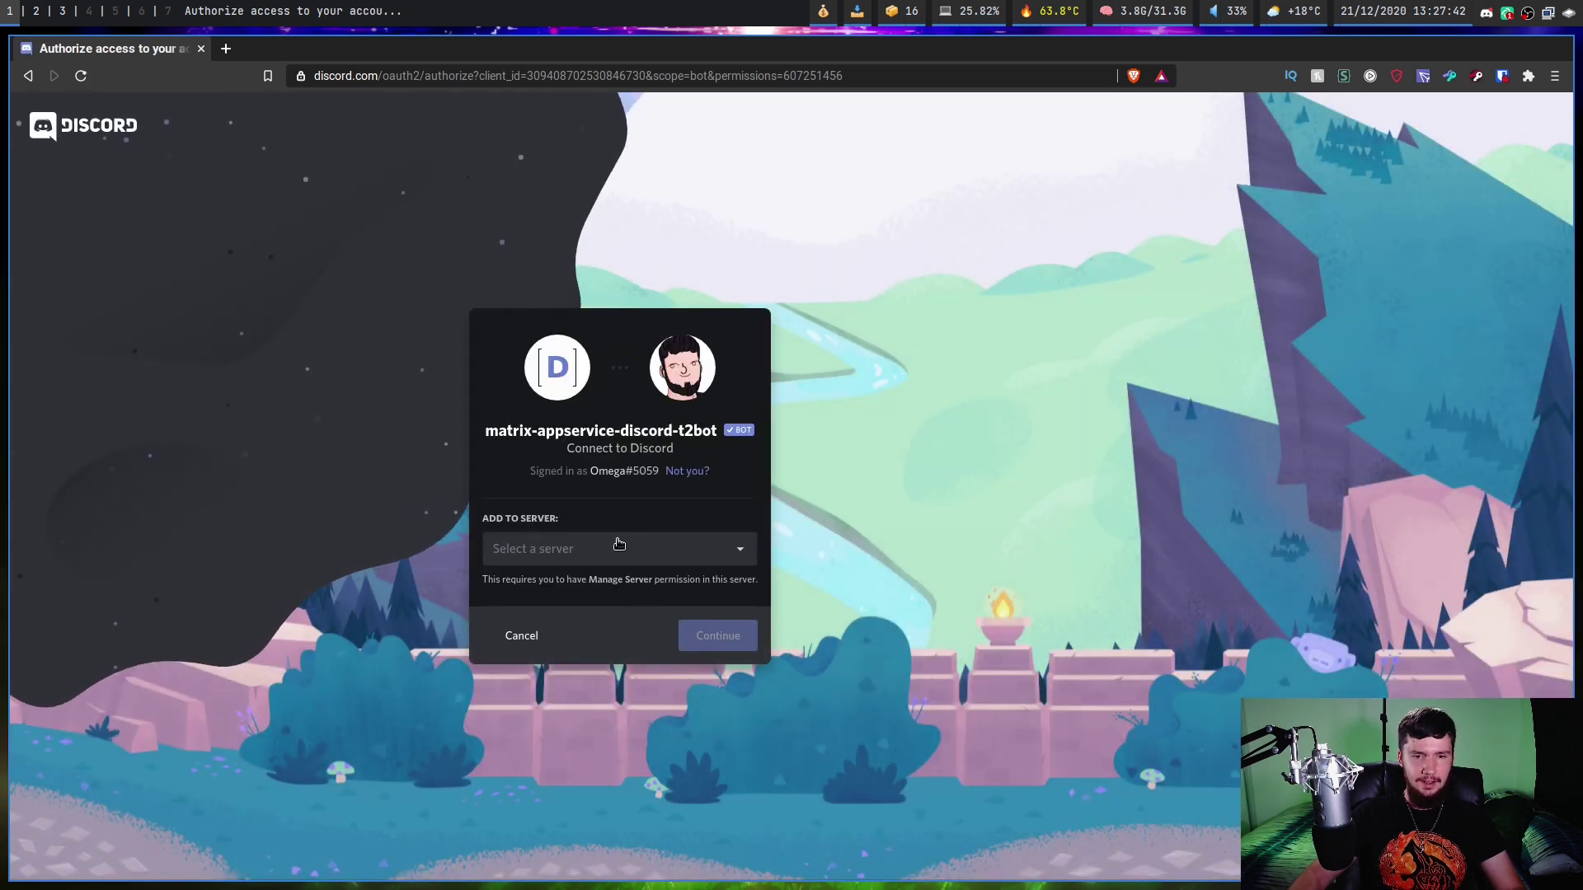
pyautogui.click(619, 545)
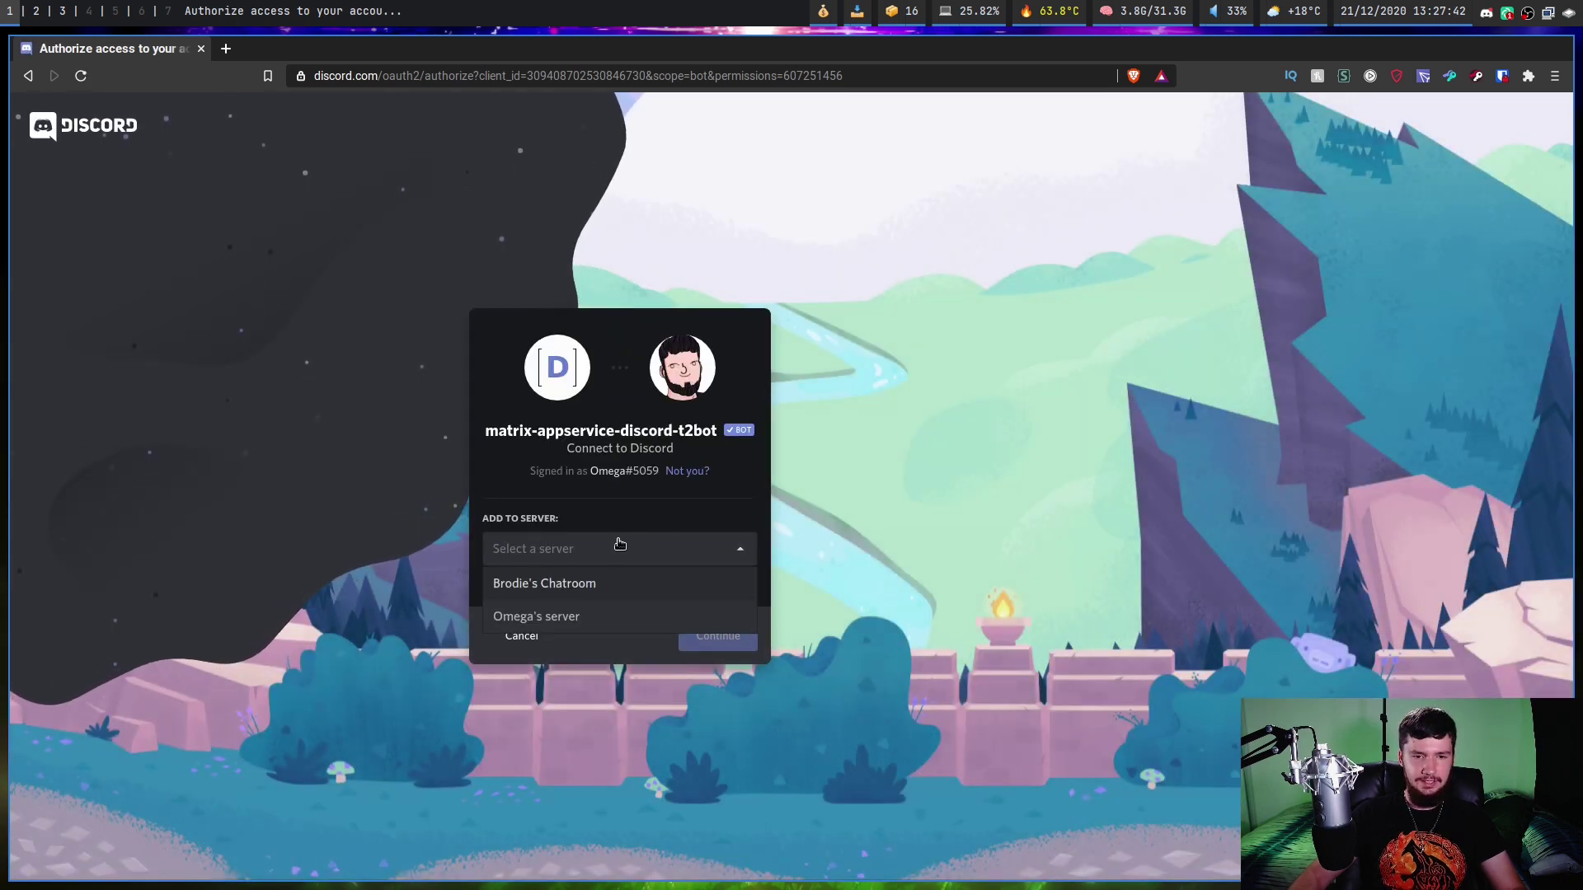
pyautogui.click(530, 620)
pyautogui.click(716, 638)
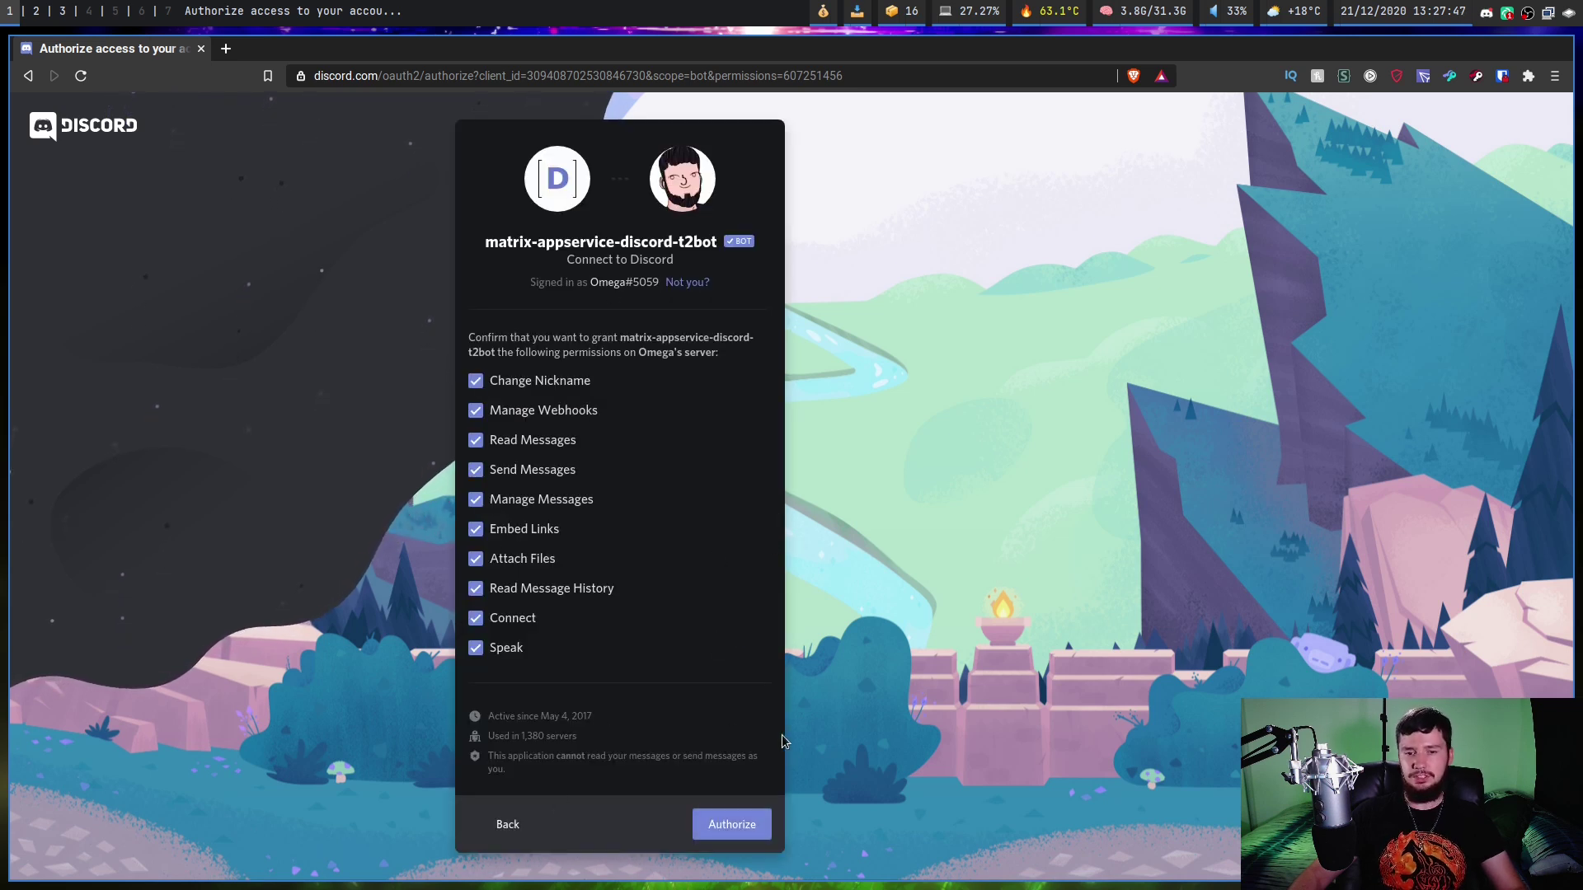
pyautogui.click(747, 825)
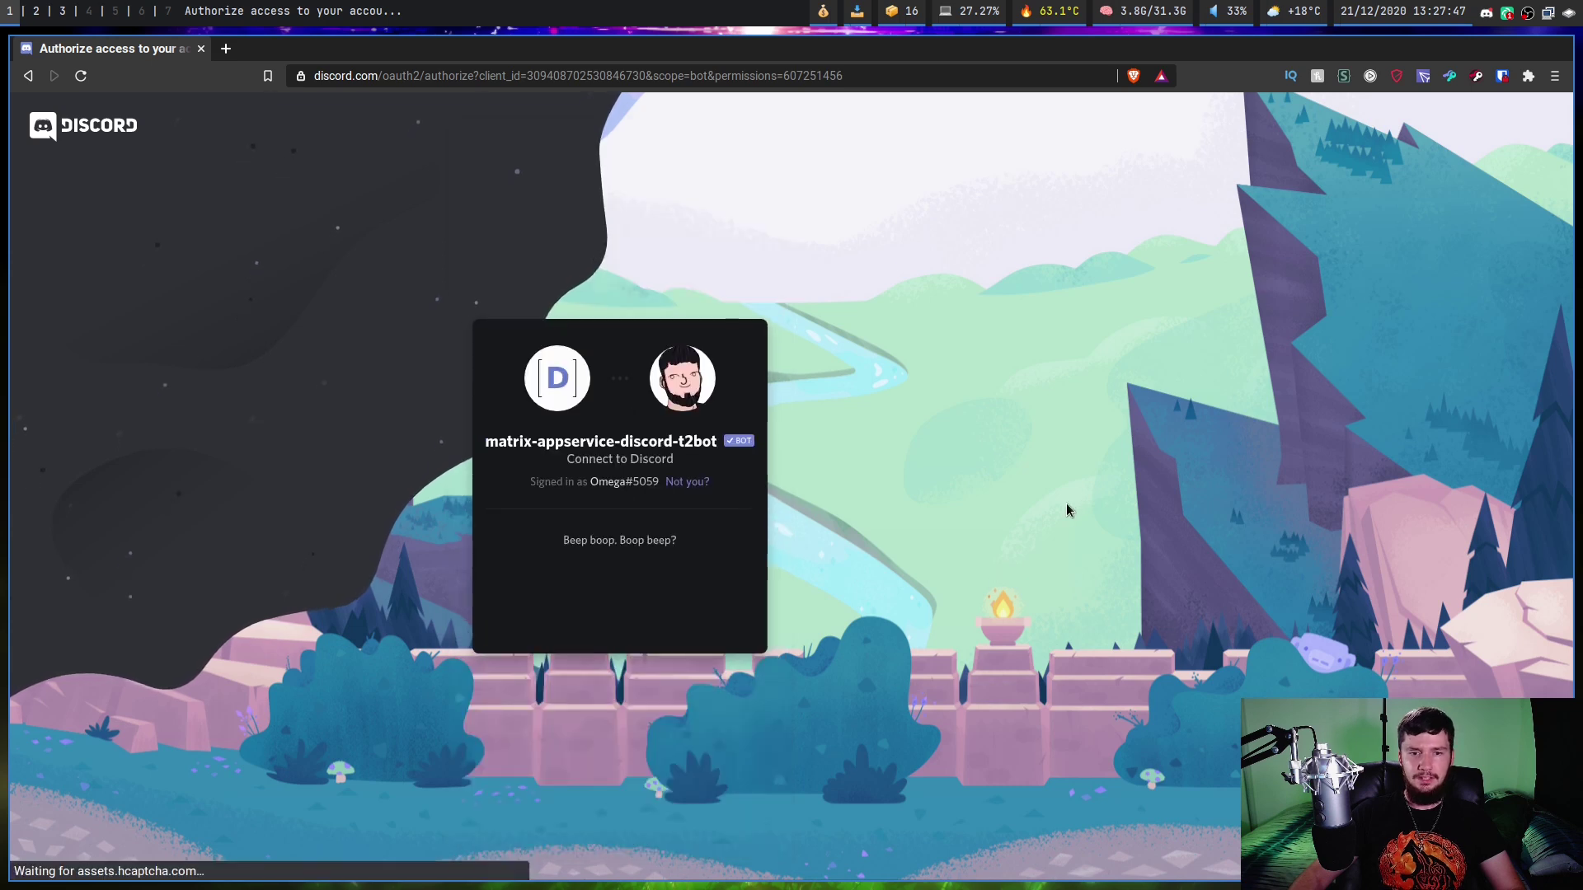
pyautogui.click(522, 596)
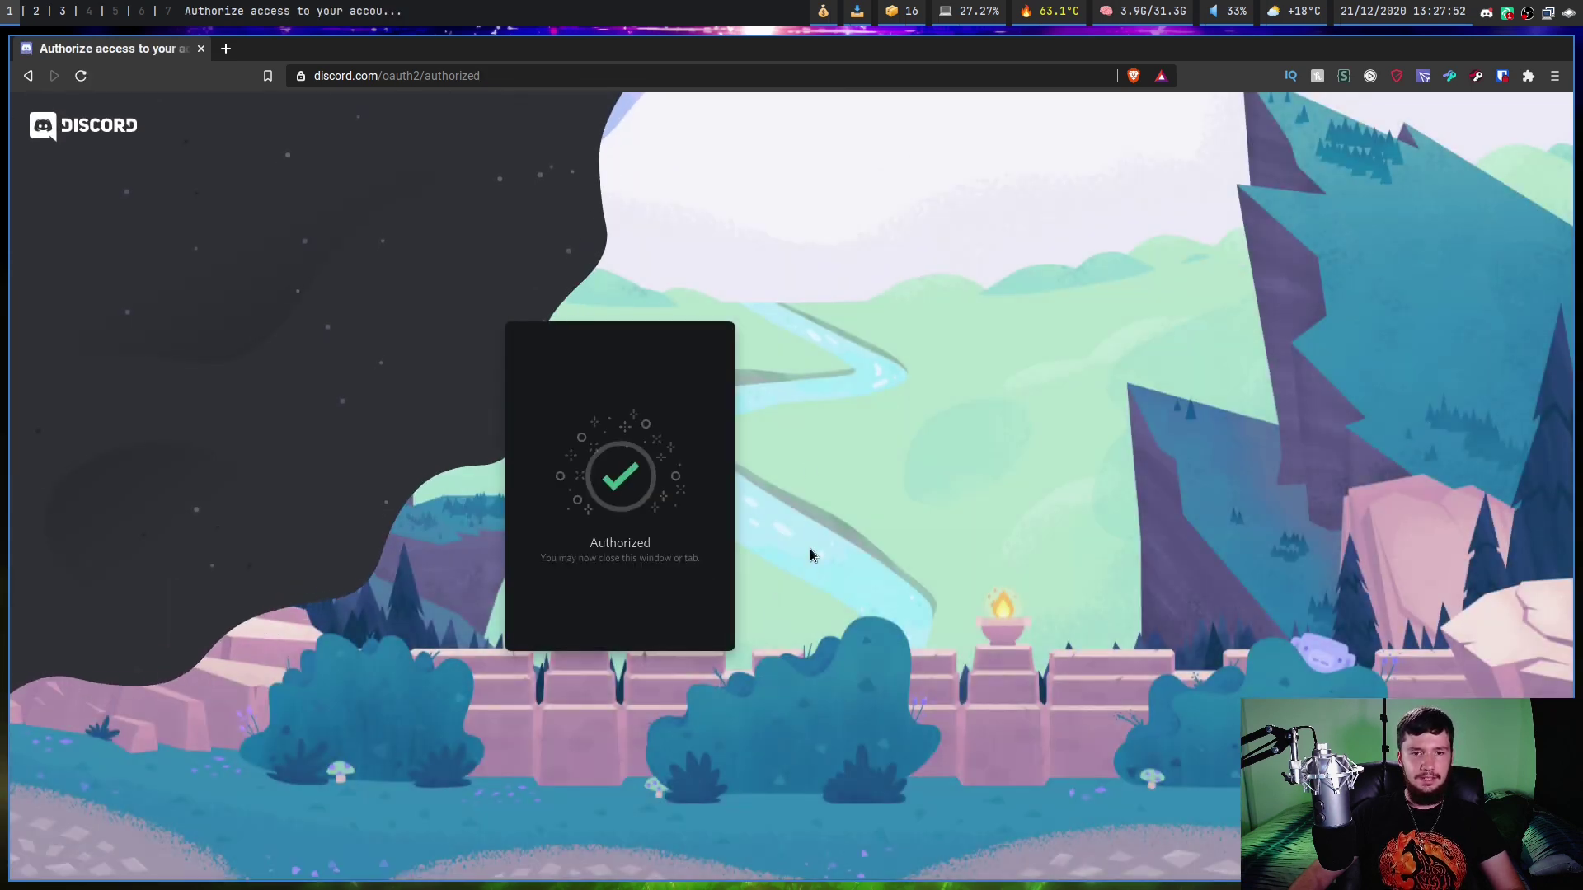
pyautogui.press('super+3')
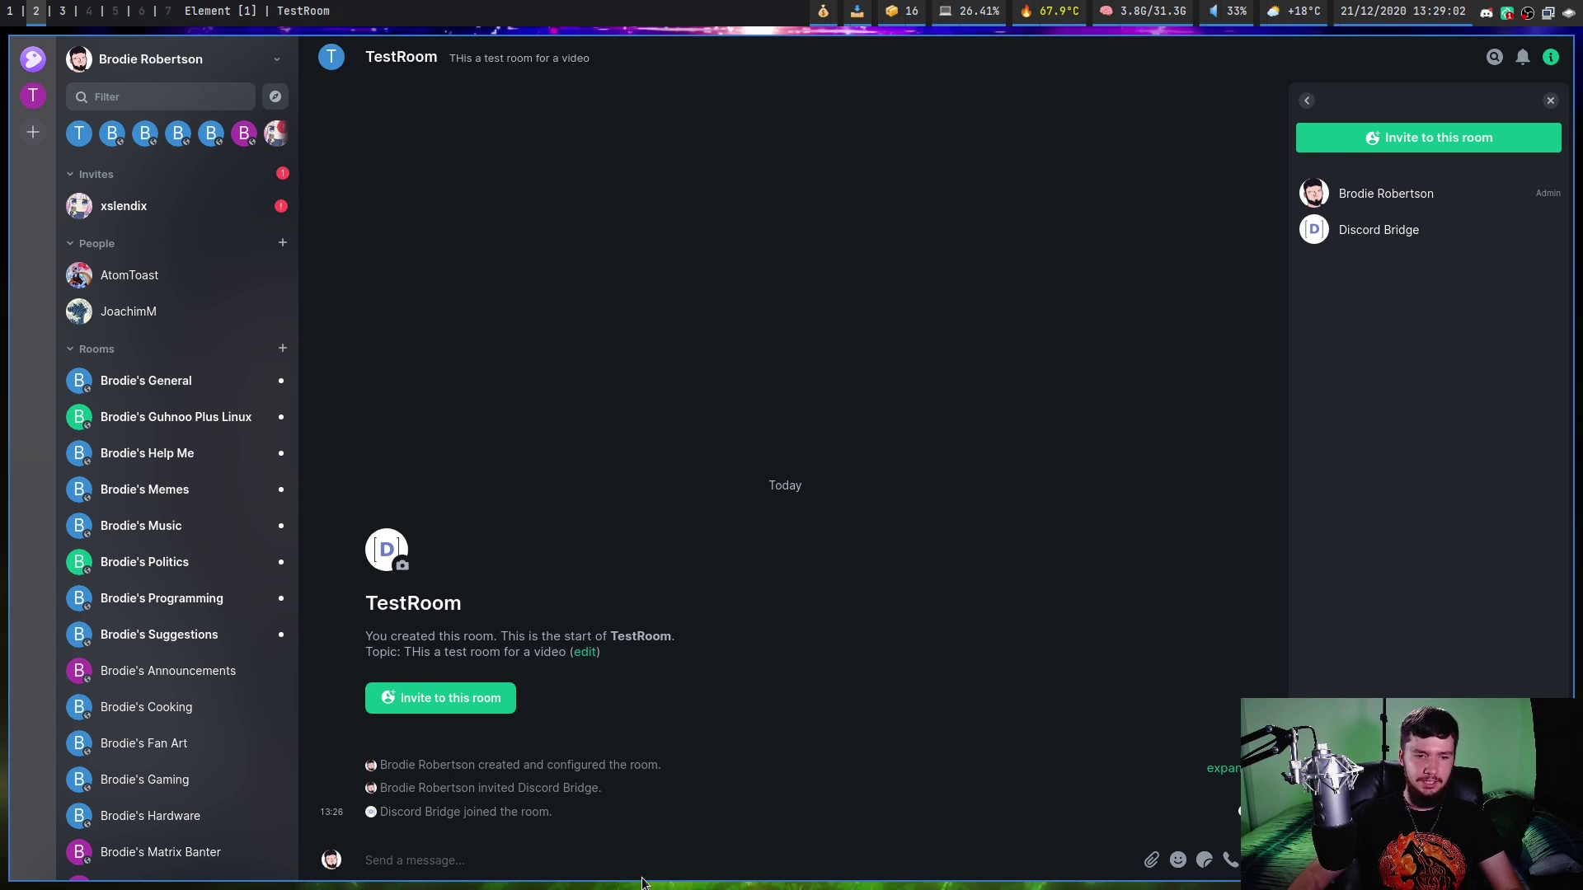
# Draft '!discord bridge SERVERID CHANNELID' in TestRoom's composer without sending it.
pyautogui.write('!discord ')
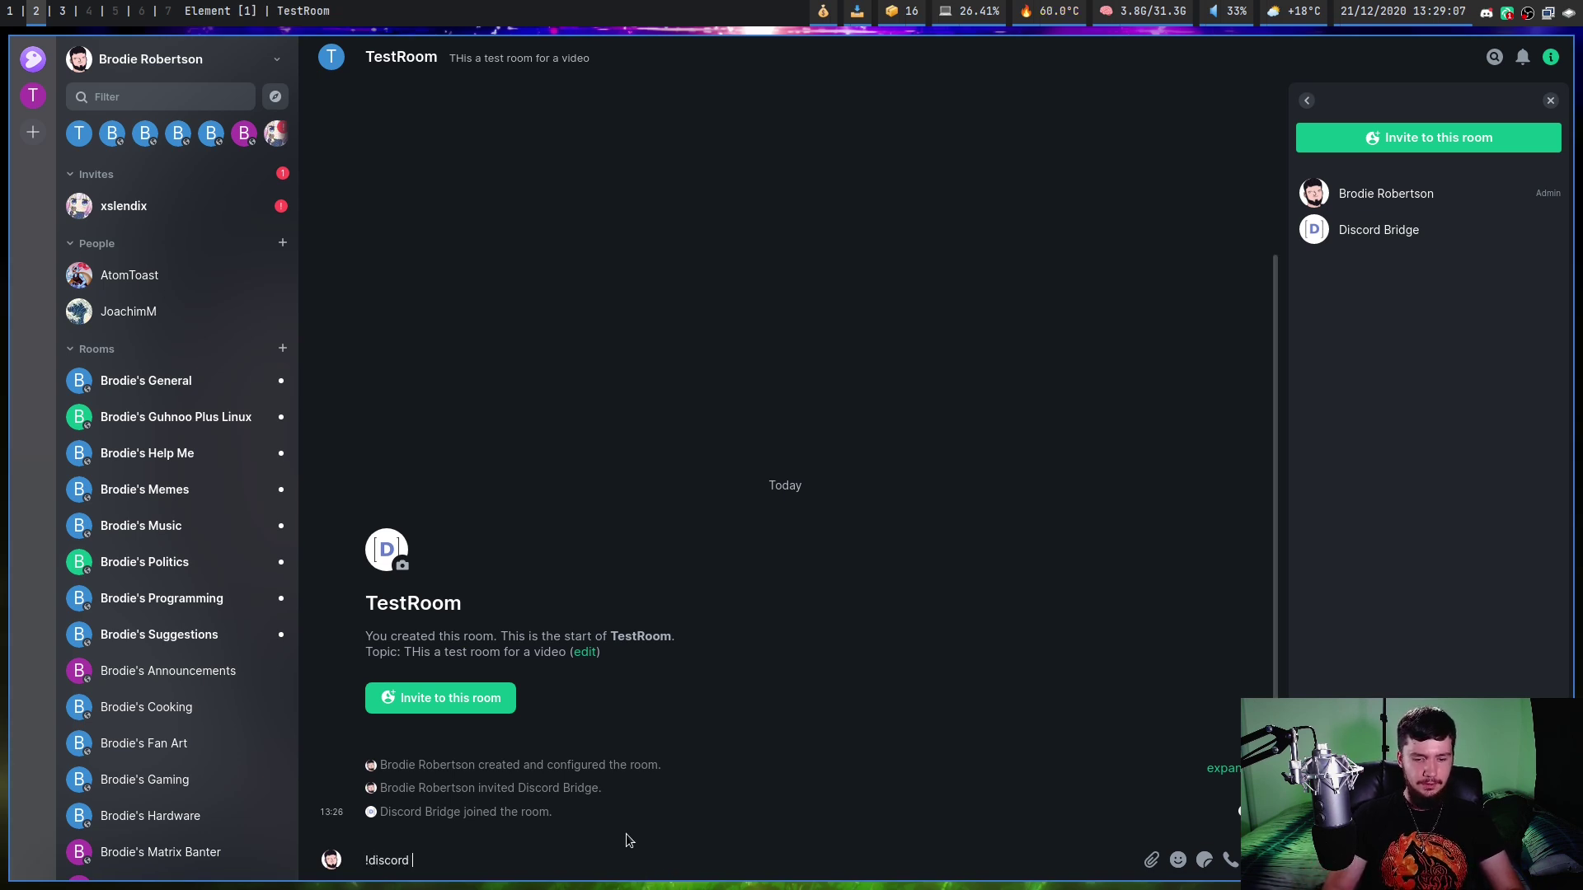
pyautogui.write('bridge SE')
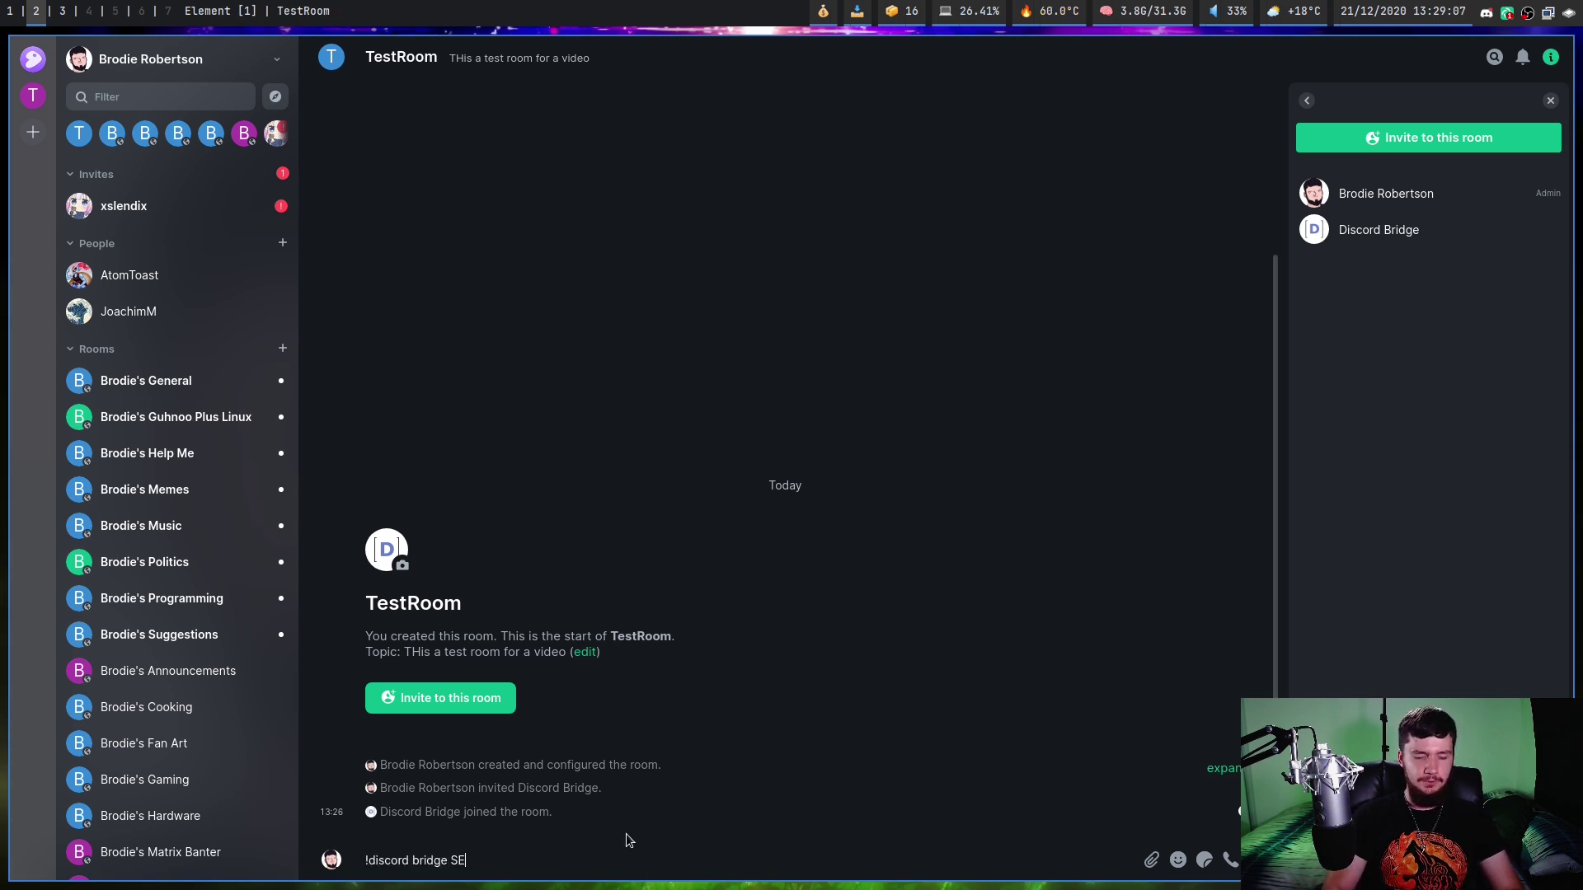
pyautogui.write('RVERID ')
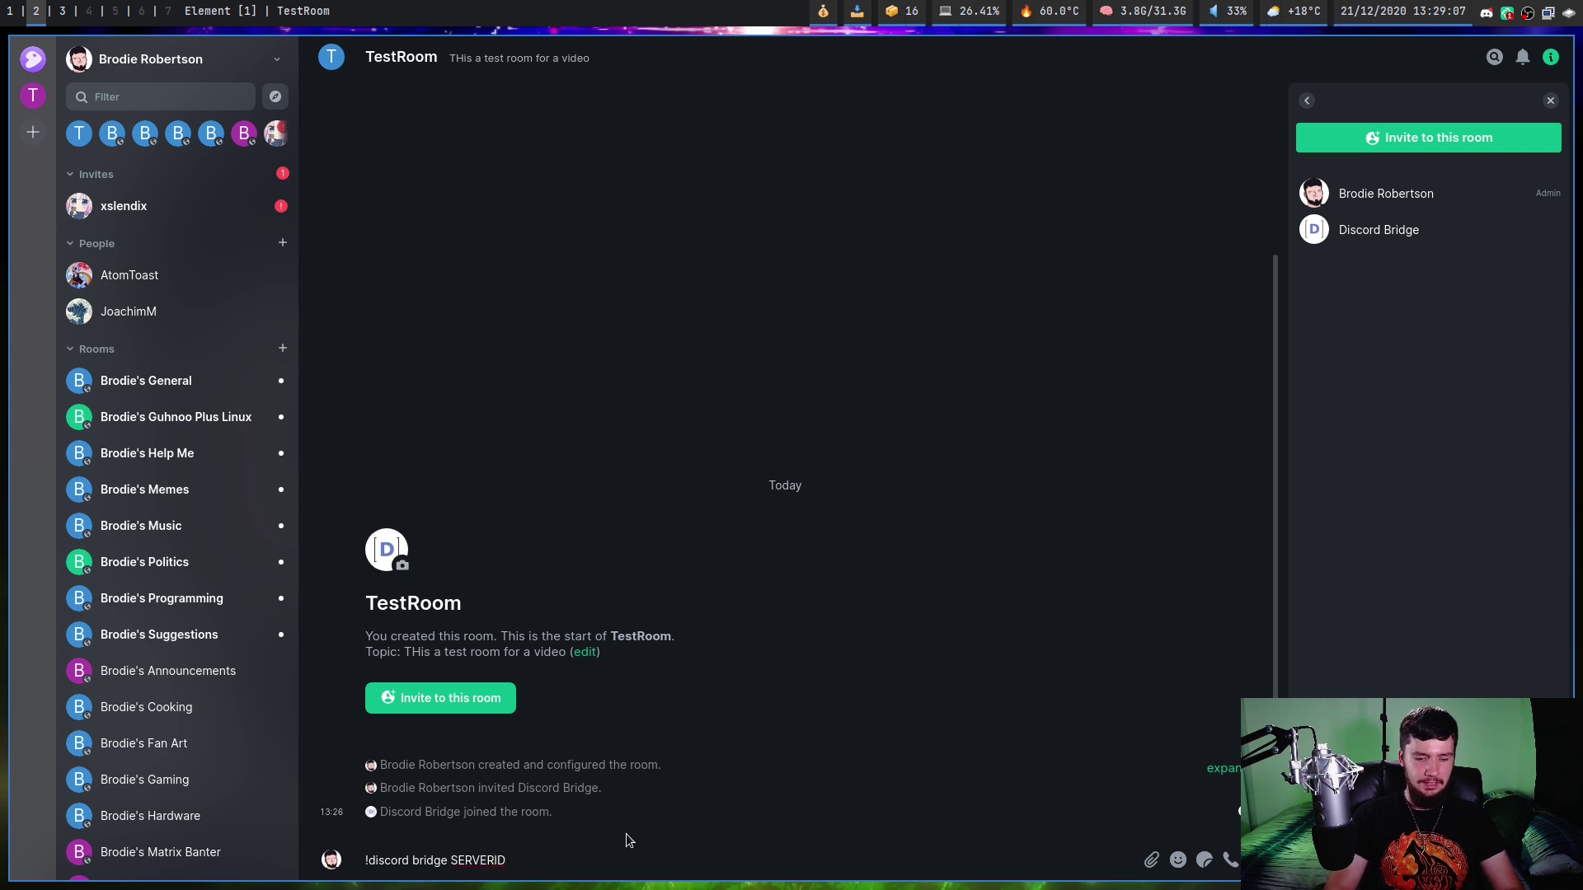
pyautogui.write('CHANNELID')
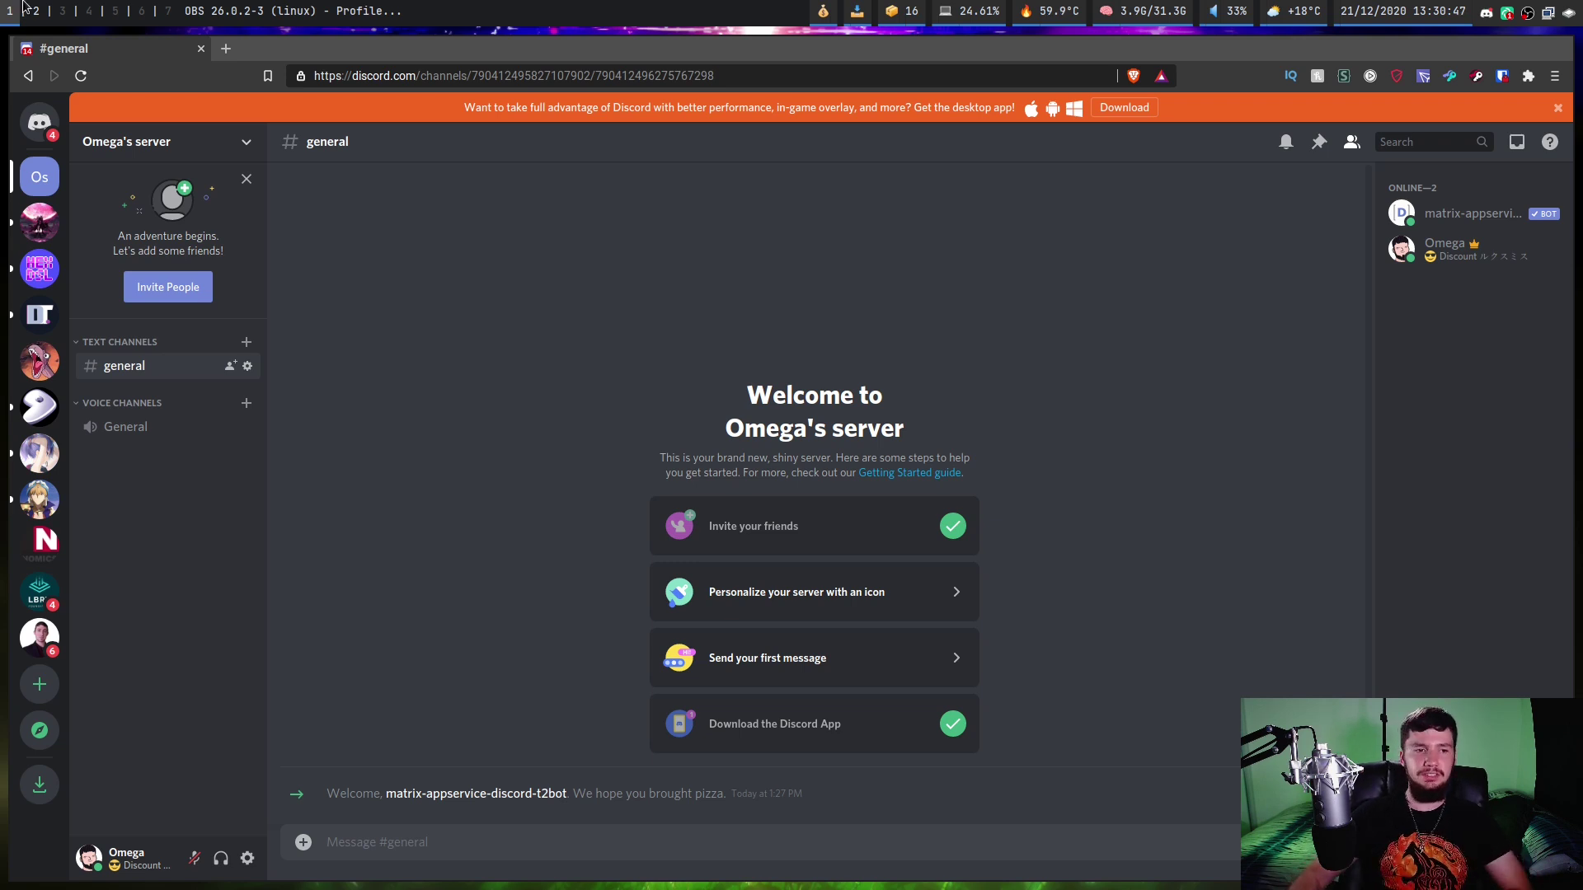
pyautogui.click(40, 221)
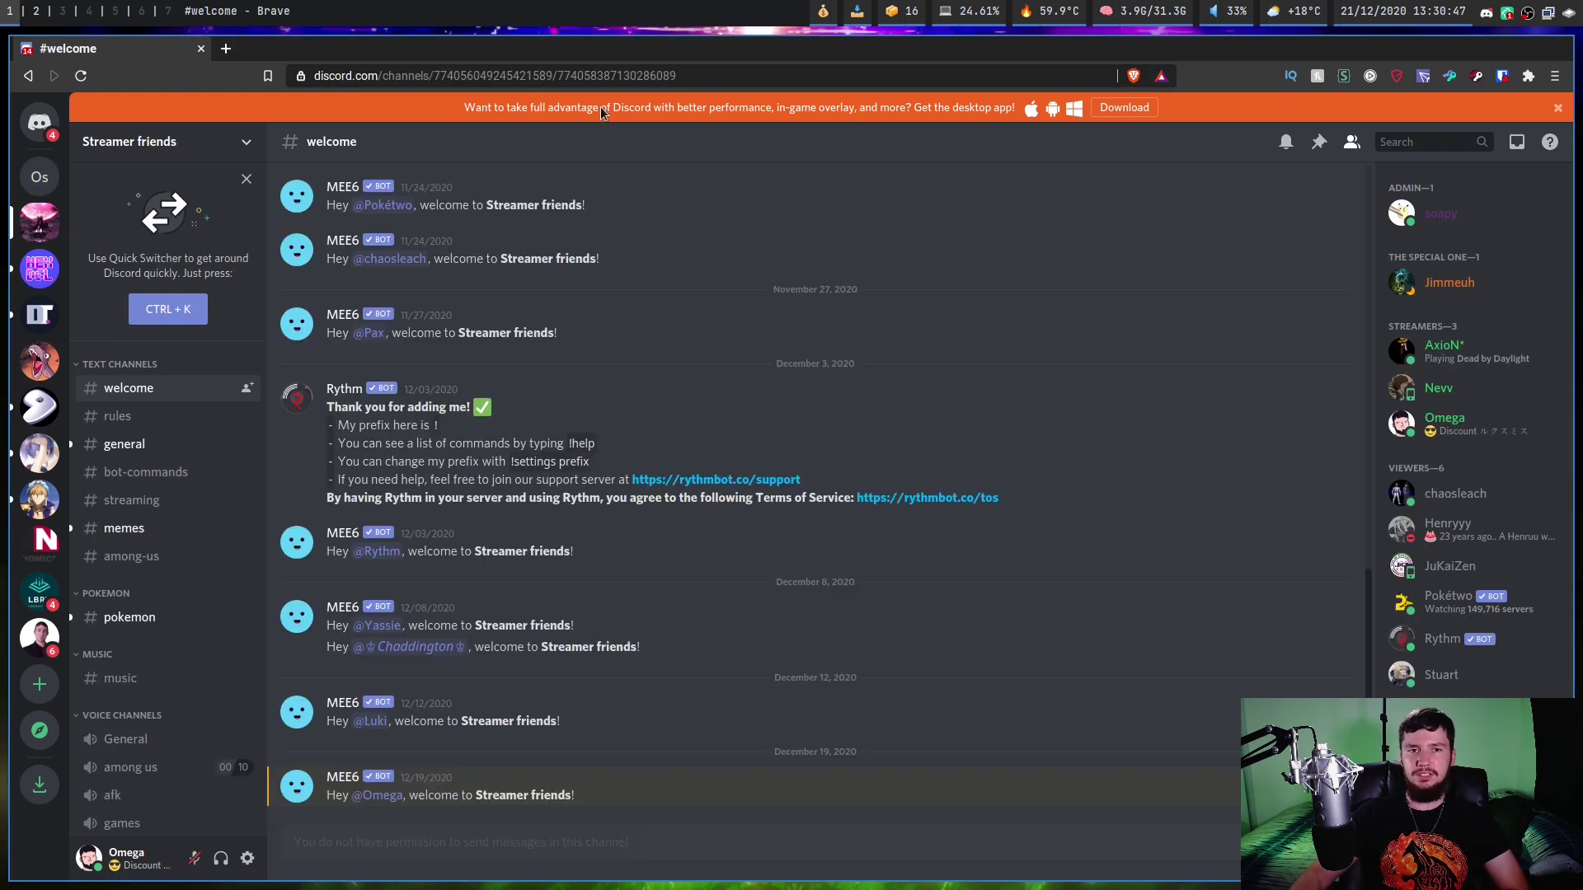
pyautogui.click(40, 176)
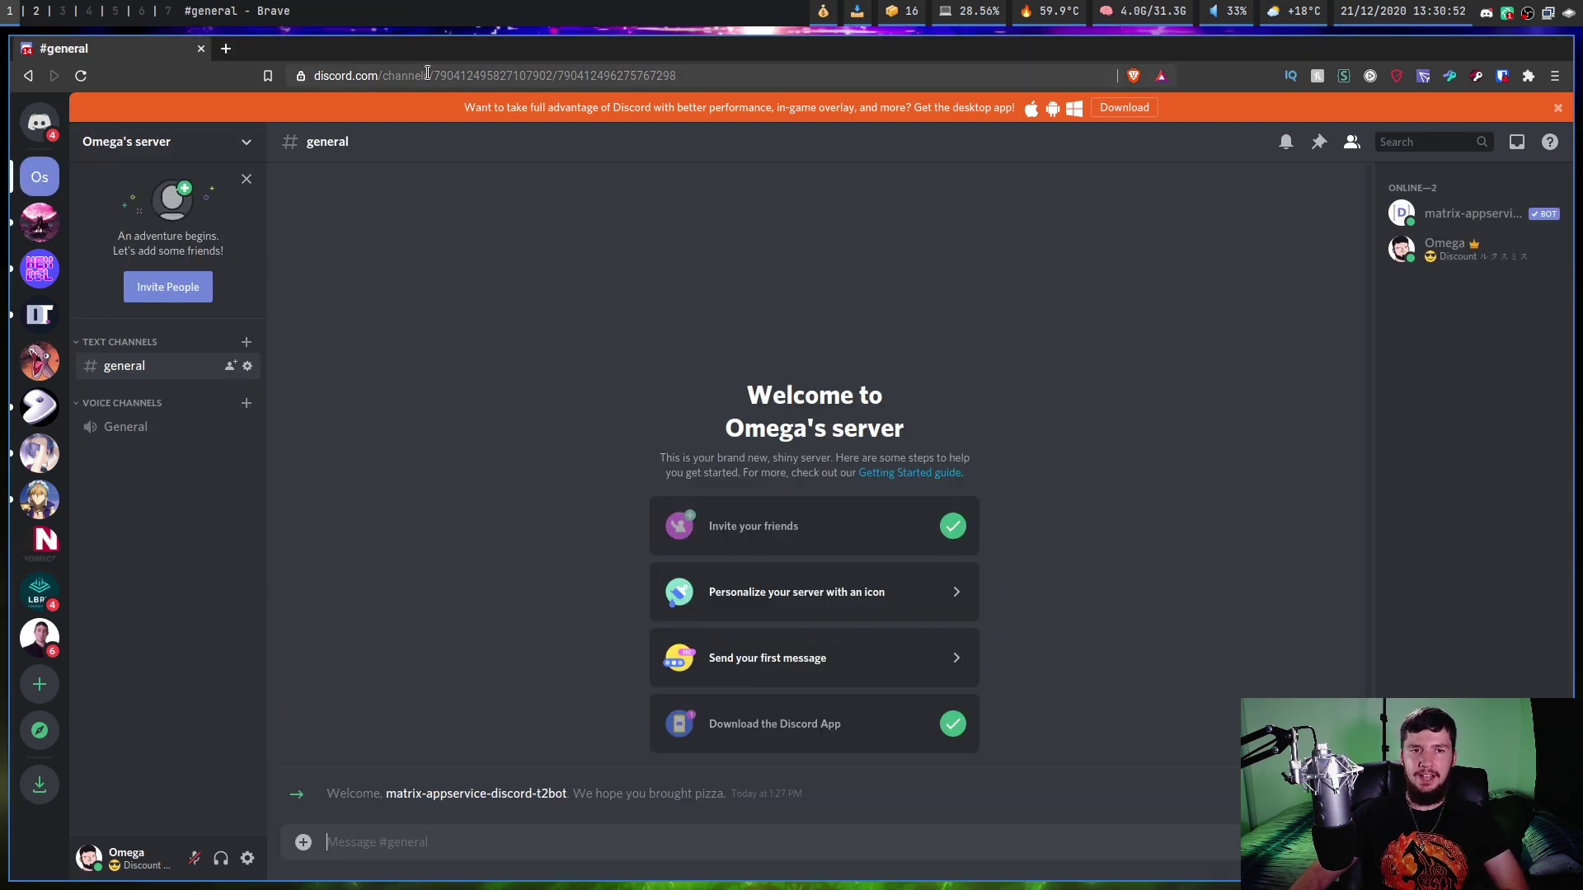
pyautogui.click(427, 72)
pyautogui.click(469, 75)
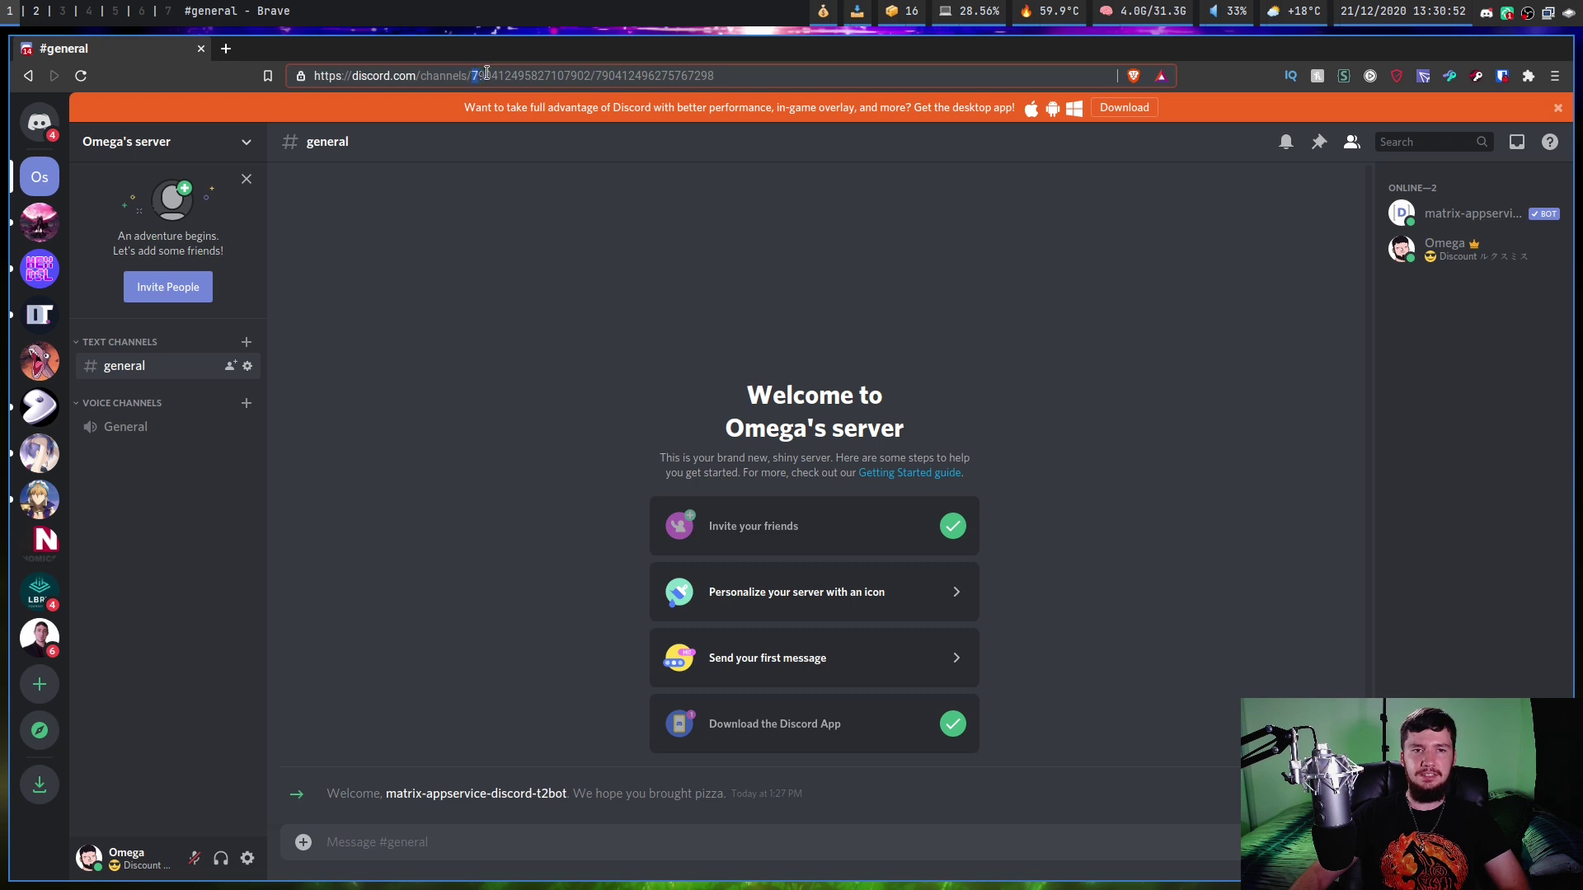
pyautogui.moveTo(486, 73); pyautogui.dragTo(594, 73)
pyautogui.hotkey('ctrl', 'c')
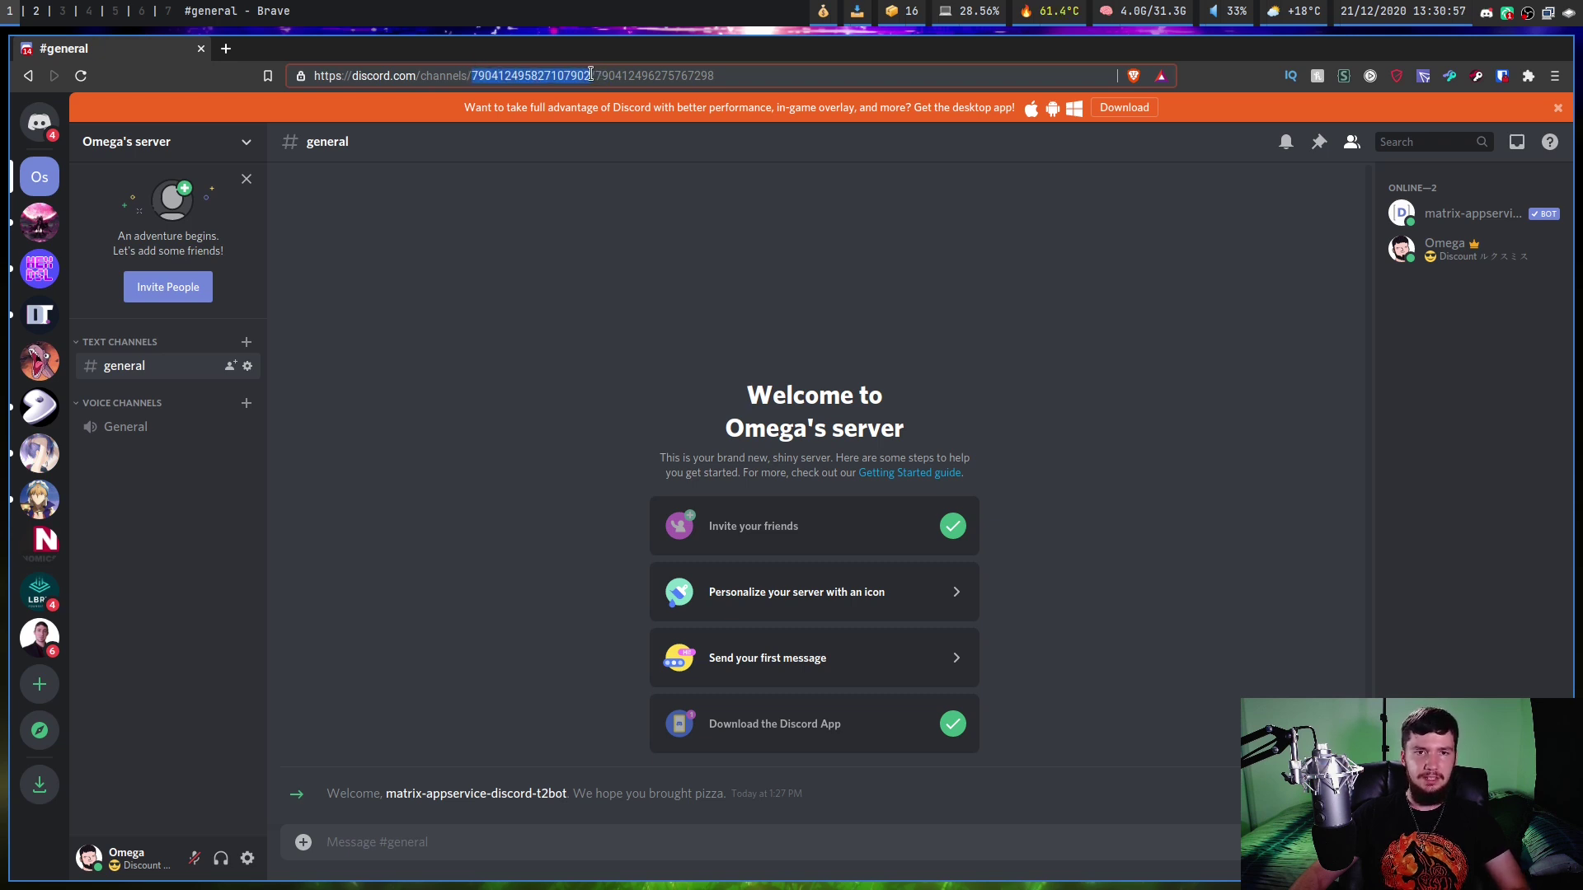
pyautogui.press('super+2')
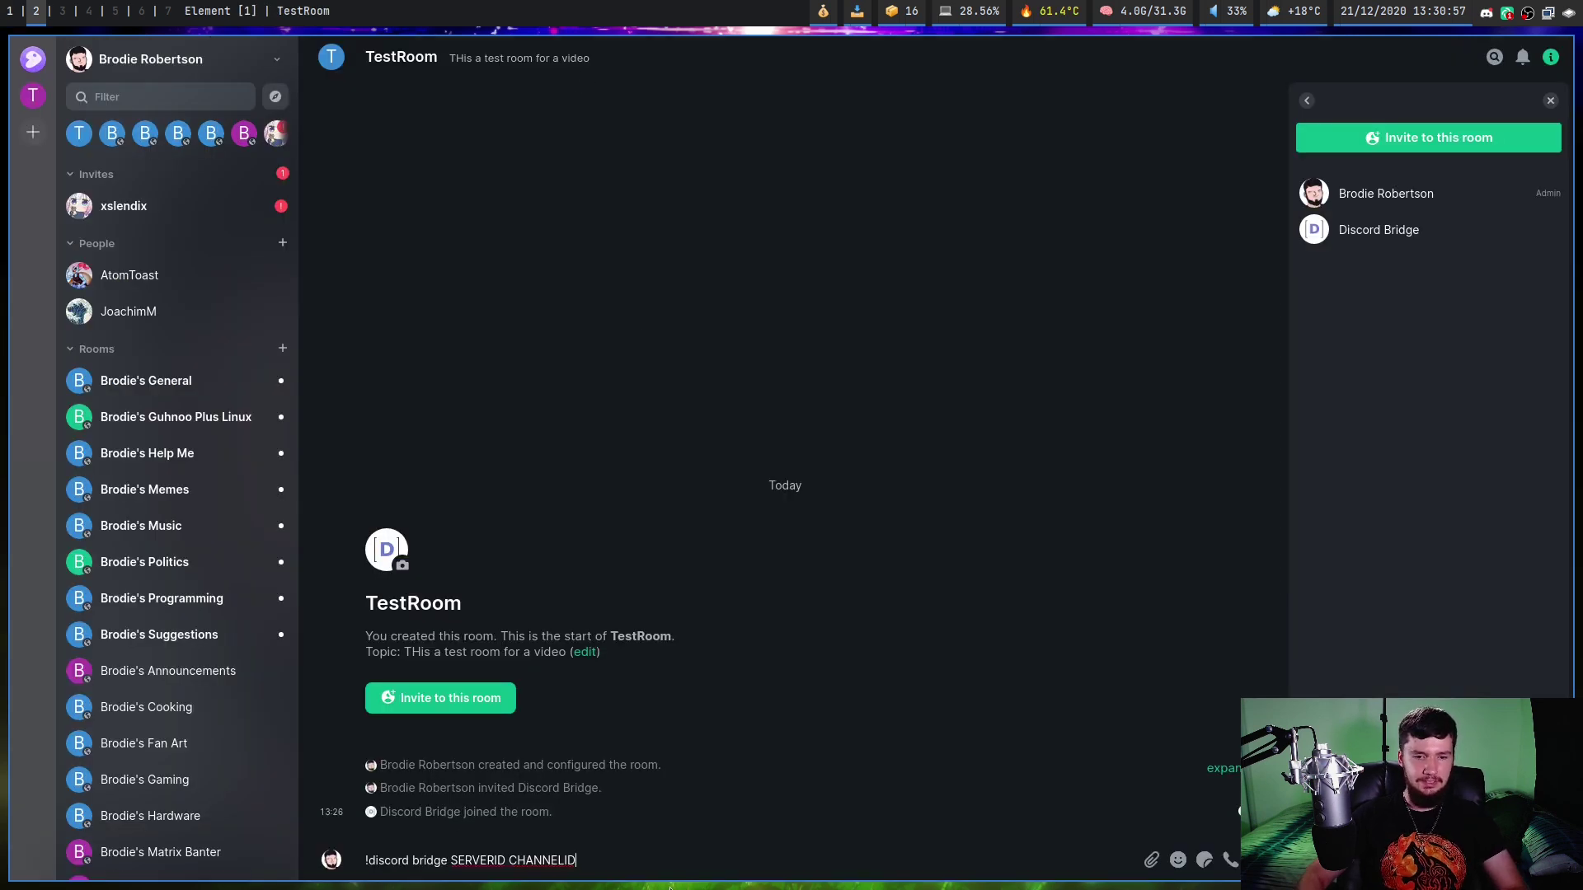
pyautogui.doubleClick(479, 860)
pyautogui.hotkey('ctrl', 'v')
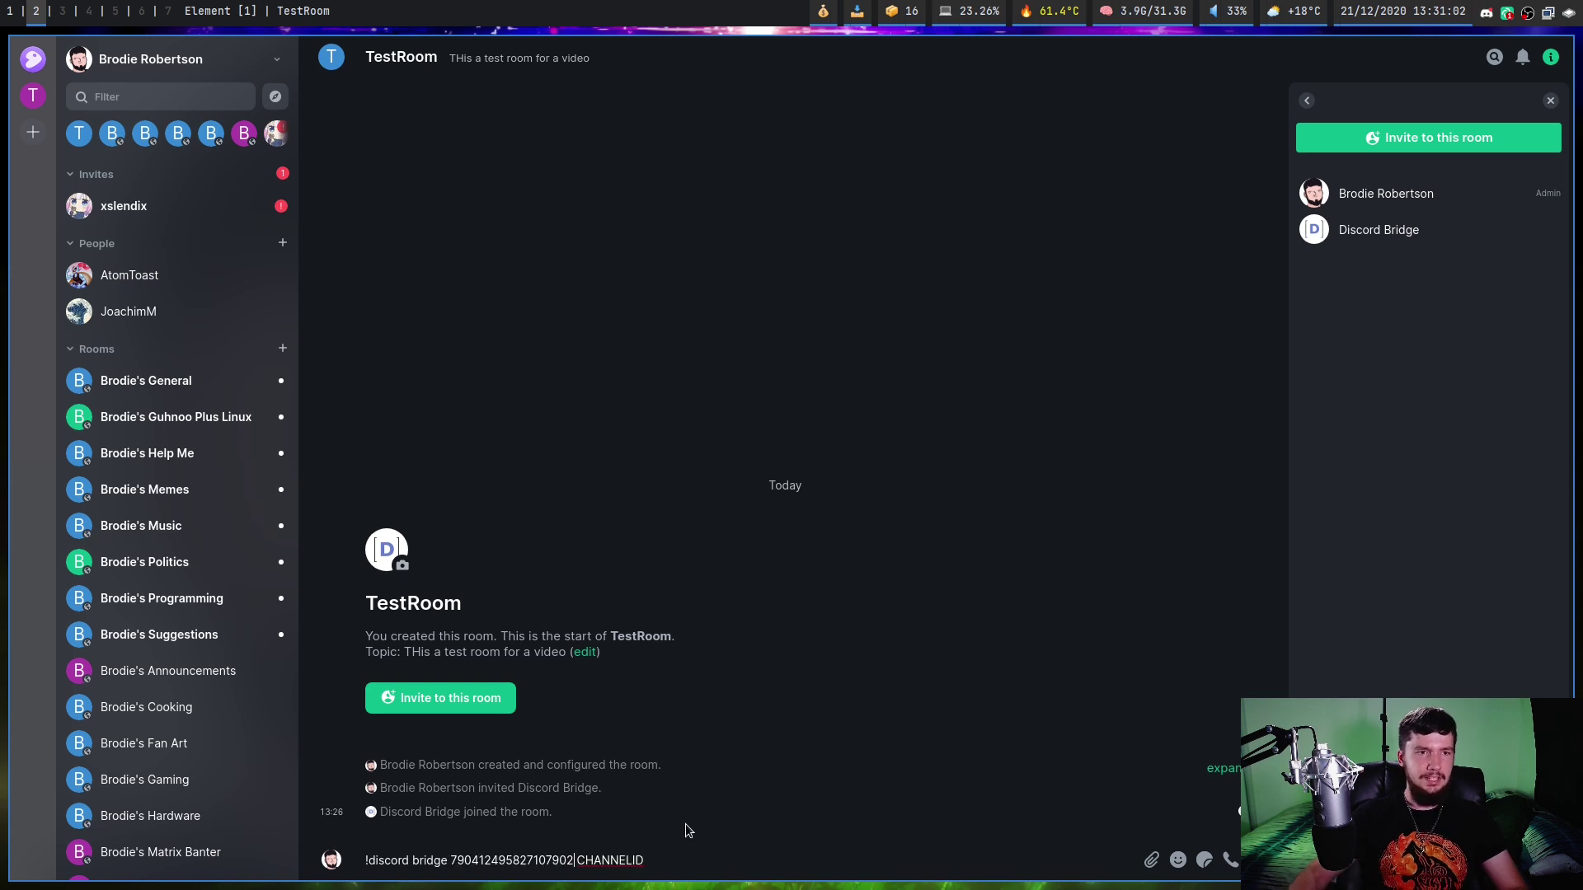
# Replace CHANNELID with #general's channel ID and send the bridge command.
pyautogui.press('super+1')
pyautogui.moveTo(595, 76); pyautogui.dragTo(826, 76)
pyautogui.hotkey('ctrl', 'c')
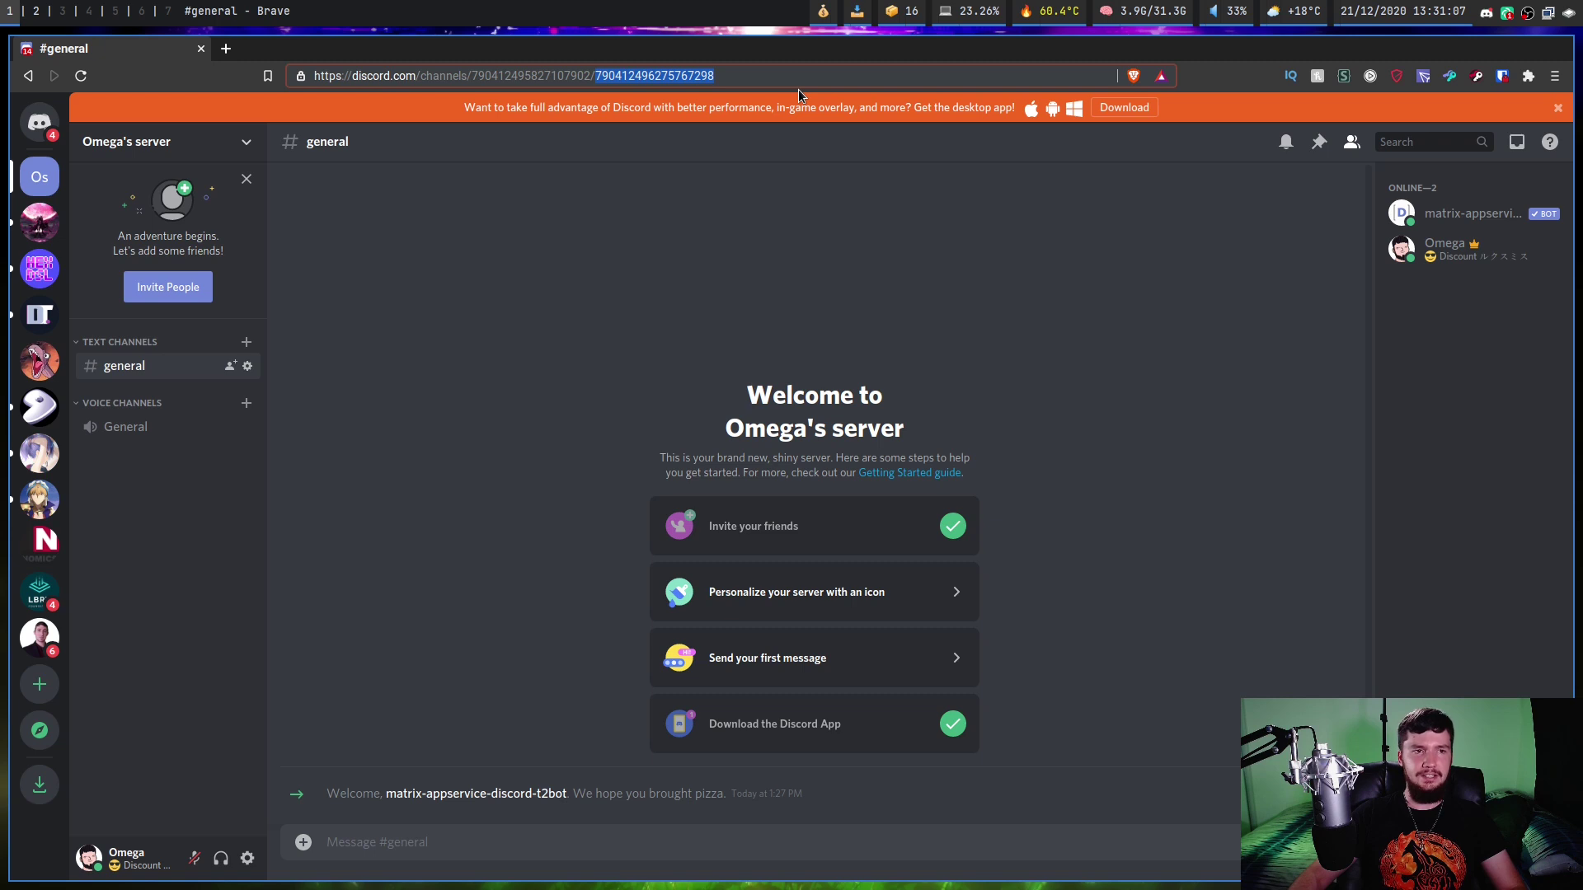
pyautogui.press('super+2')
pyautogui.press('BackSpace')
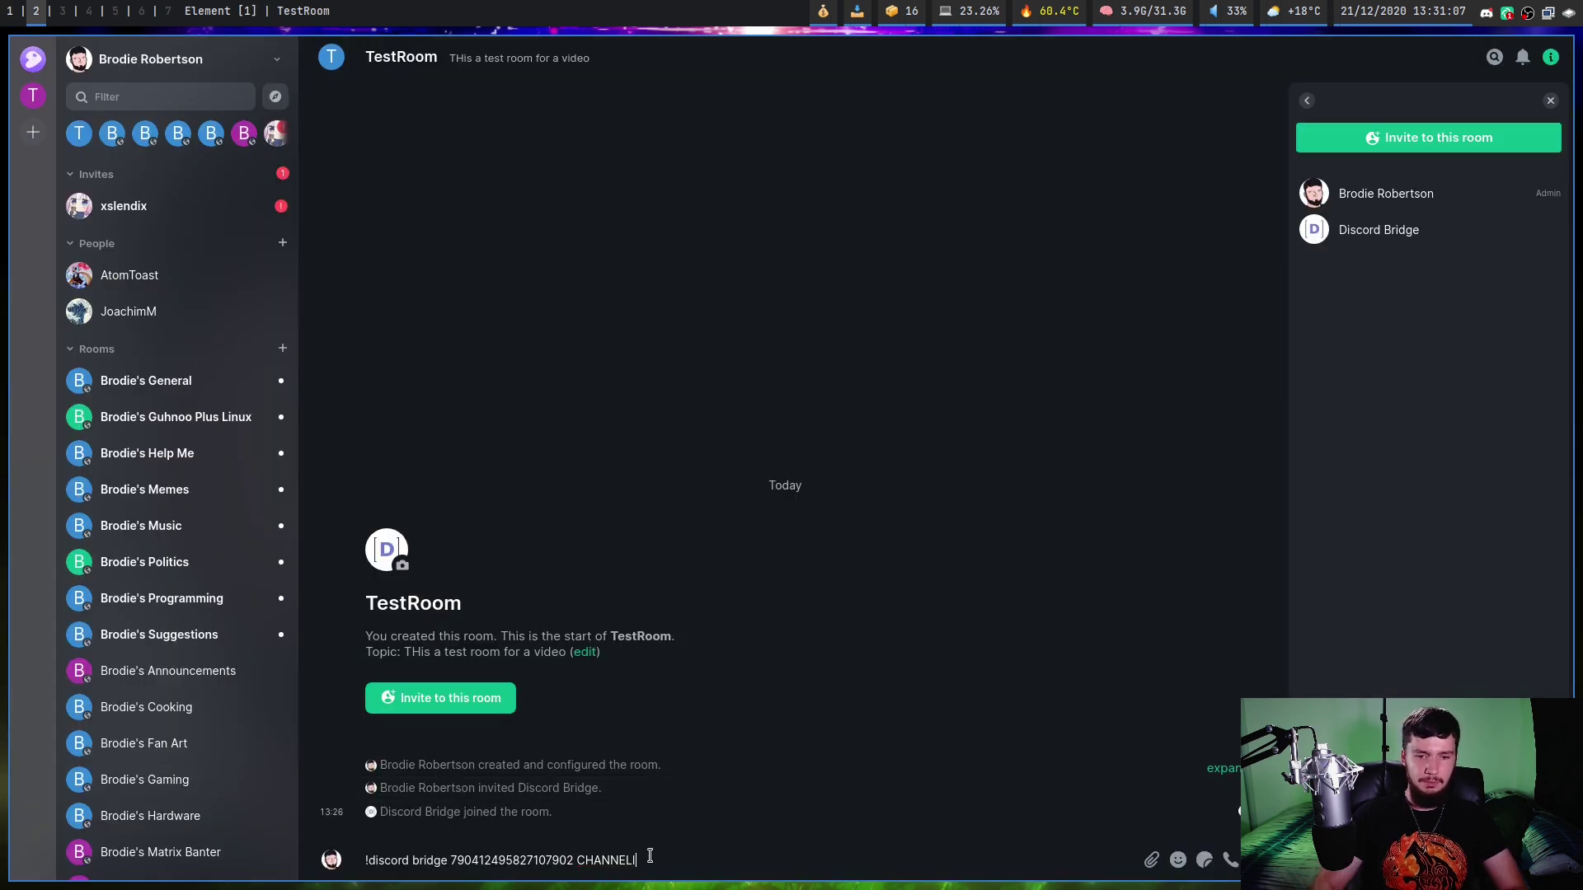
pyautogui.hotkey('ctrl', 'v')
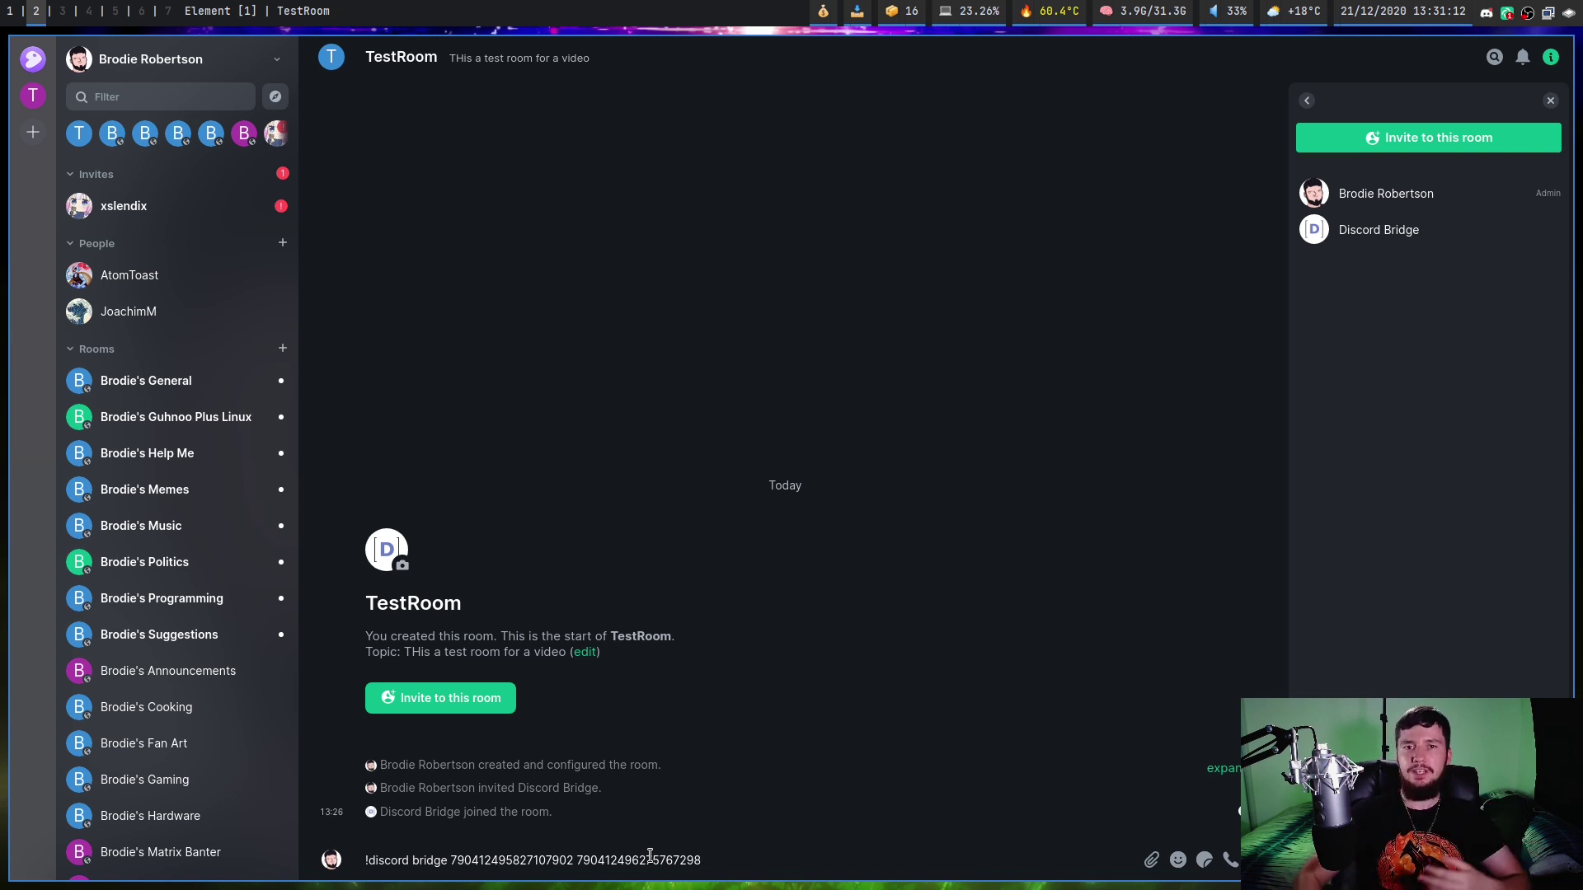
pyautogui.press('Return')
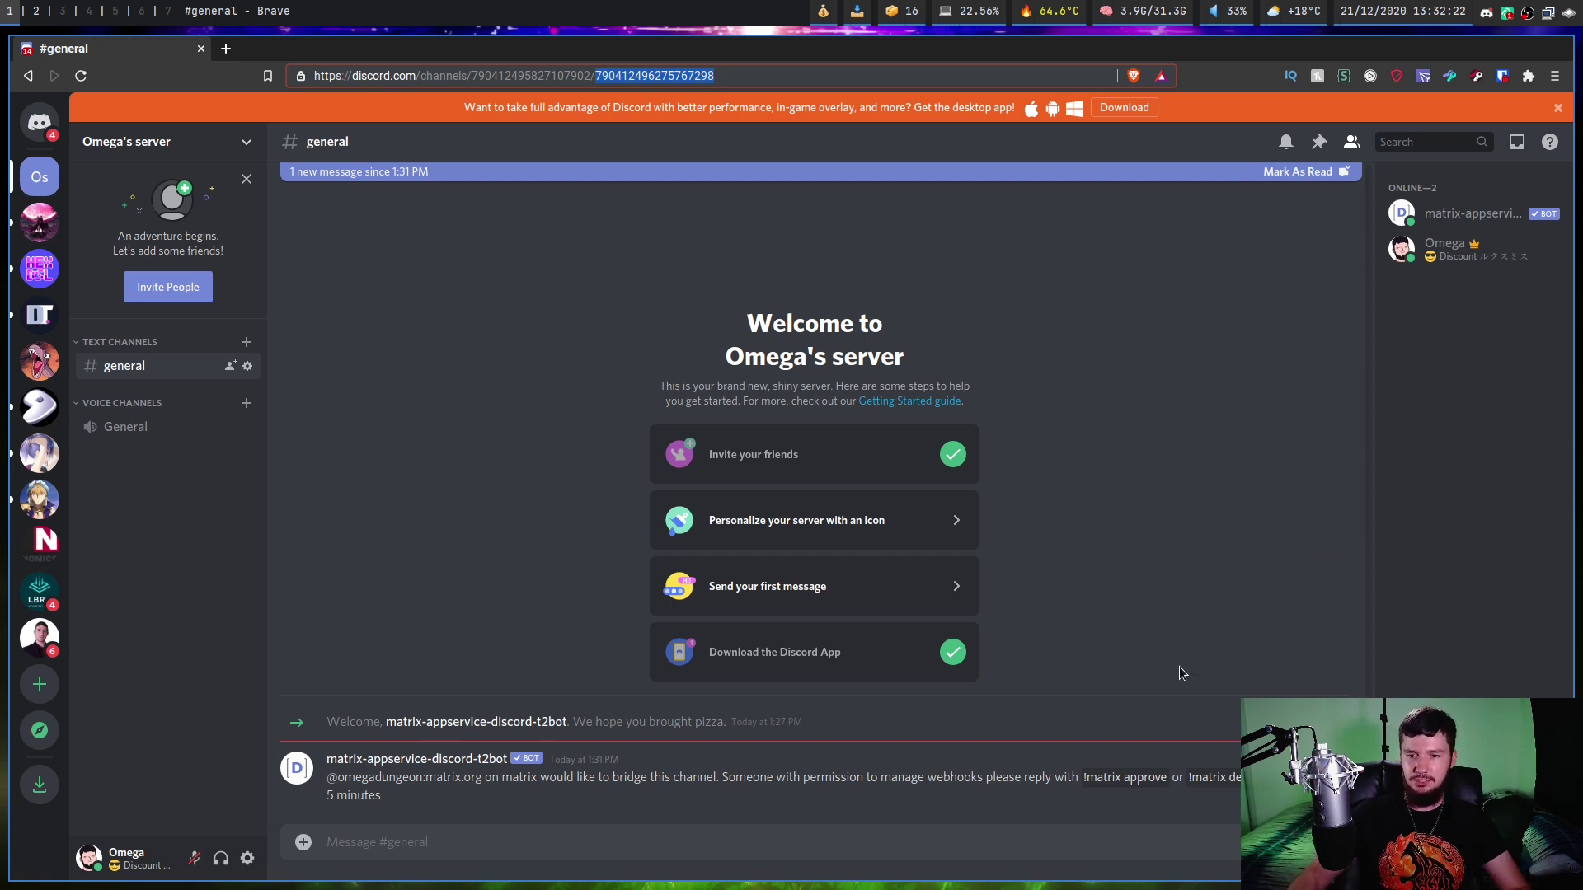
# Approve the bridge by sending '!matrix approve' in Discord's #general.
pyautogui.moveTo(1165, 781); pyautogui.dragTo(1088, 778)
pyautogui.hotkey('ctrl', 'c')
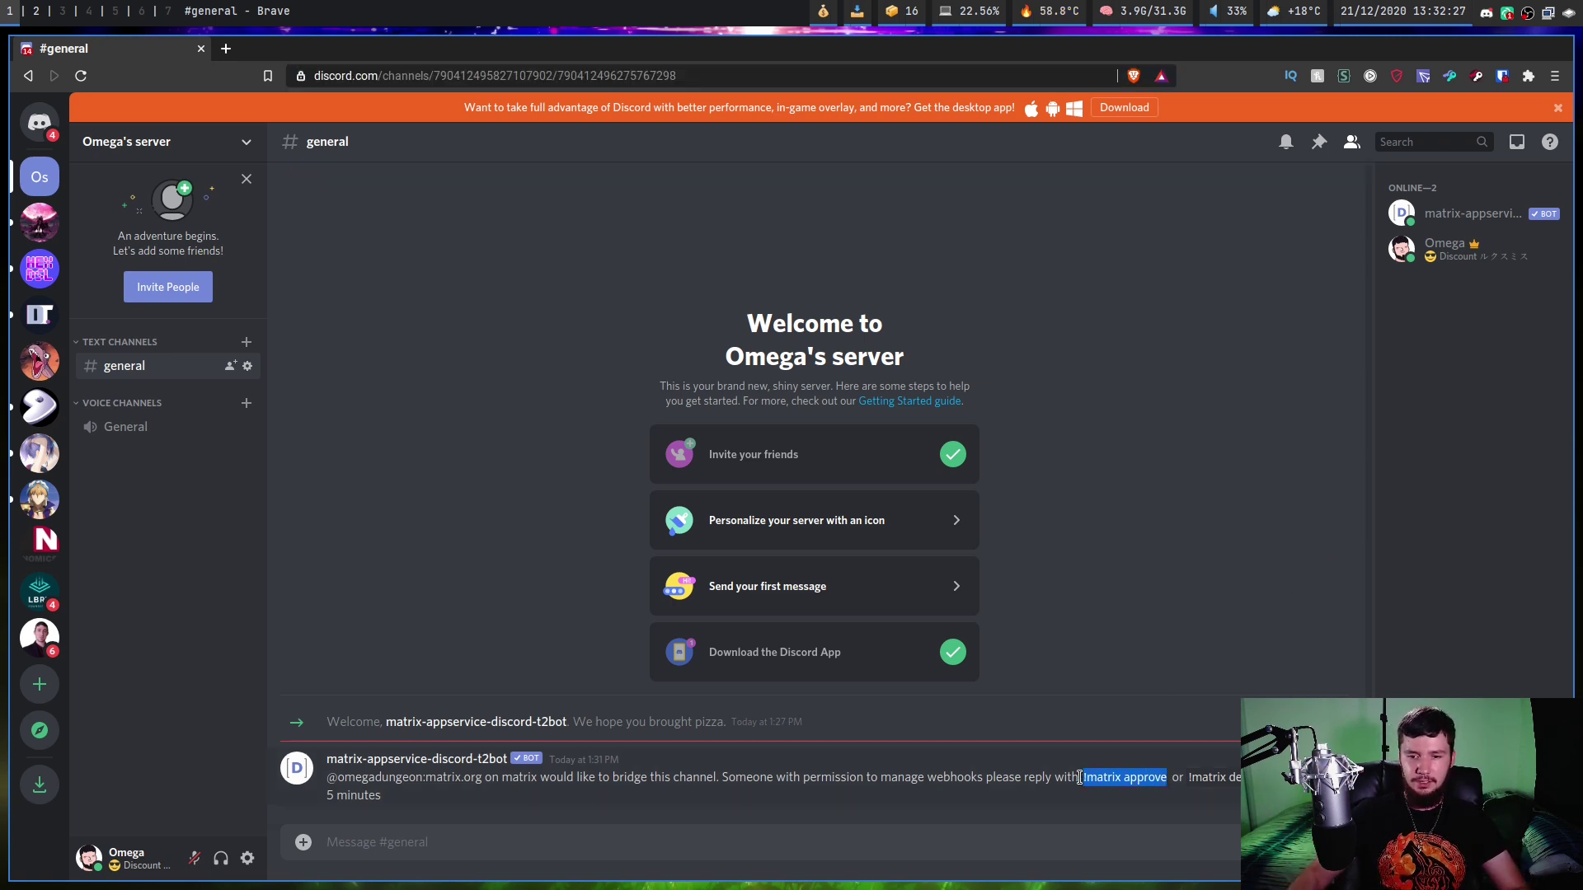
pyautogui.click(354, 850)
pyautogui.hotkey('ctrl', 'v')
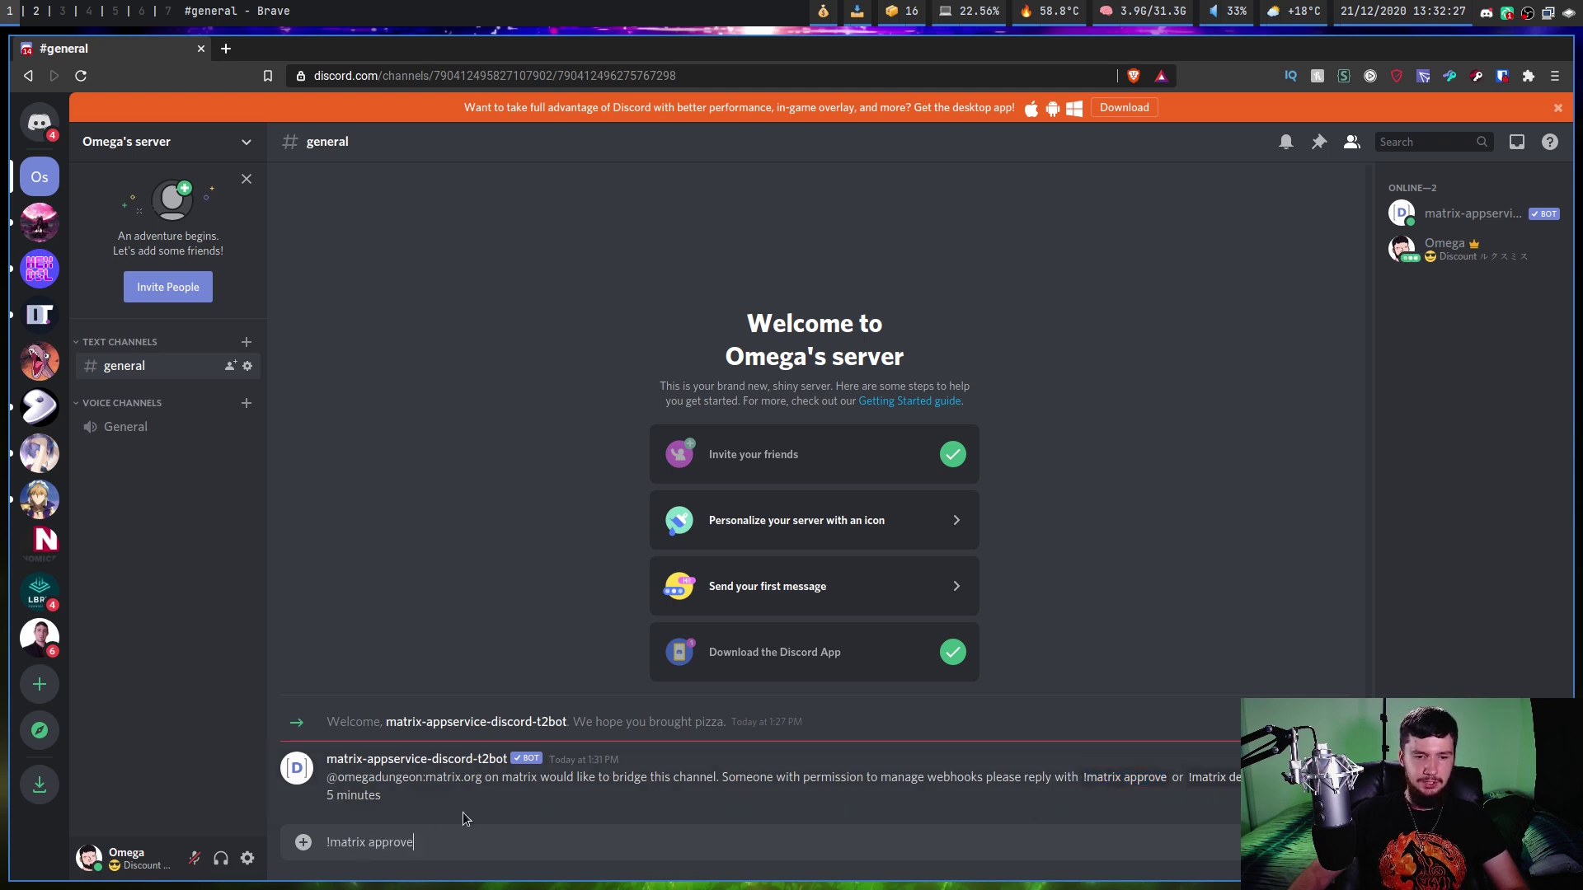
pyautogui.press('Return')
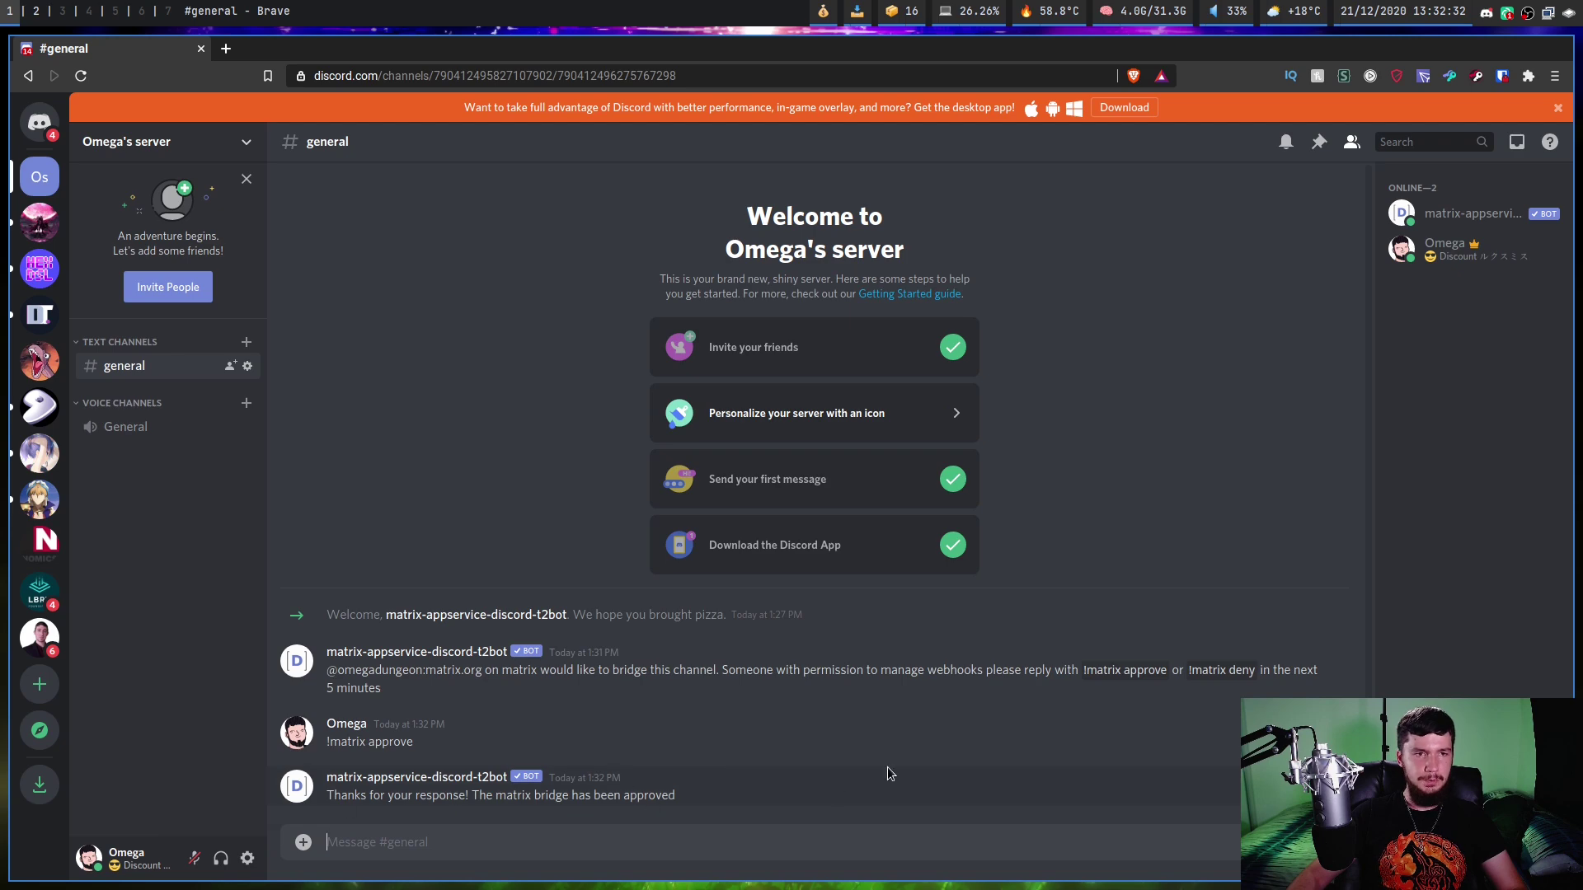
pyautogui.press('super+2')
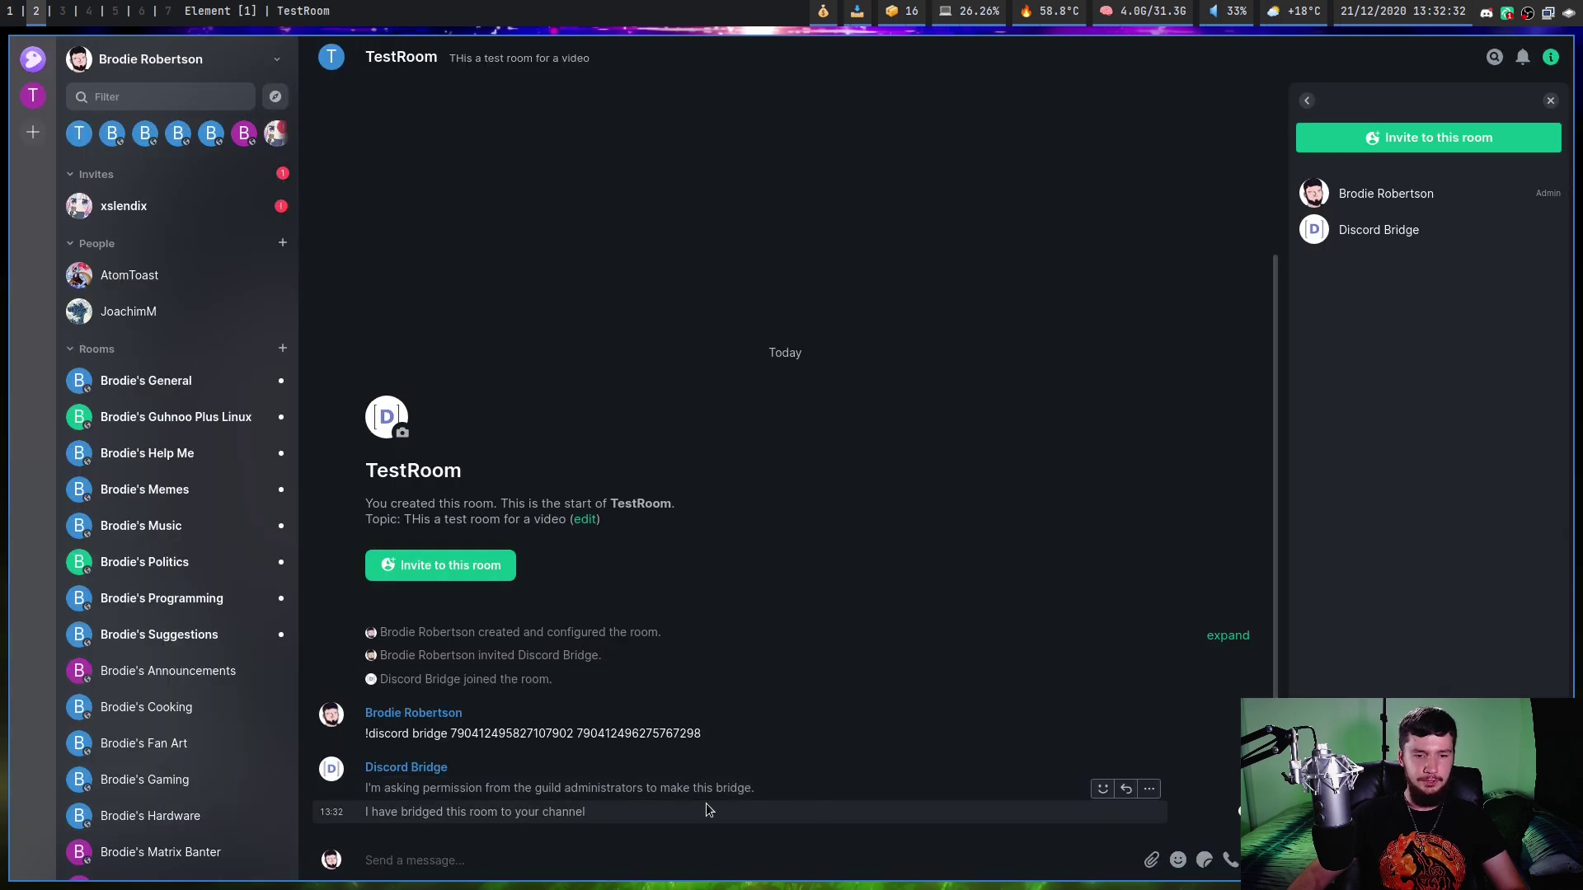
# Send the test message 'Message' in #general and check it reaches TestRoom.
pyautogui.press('super+1')
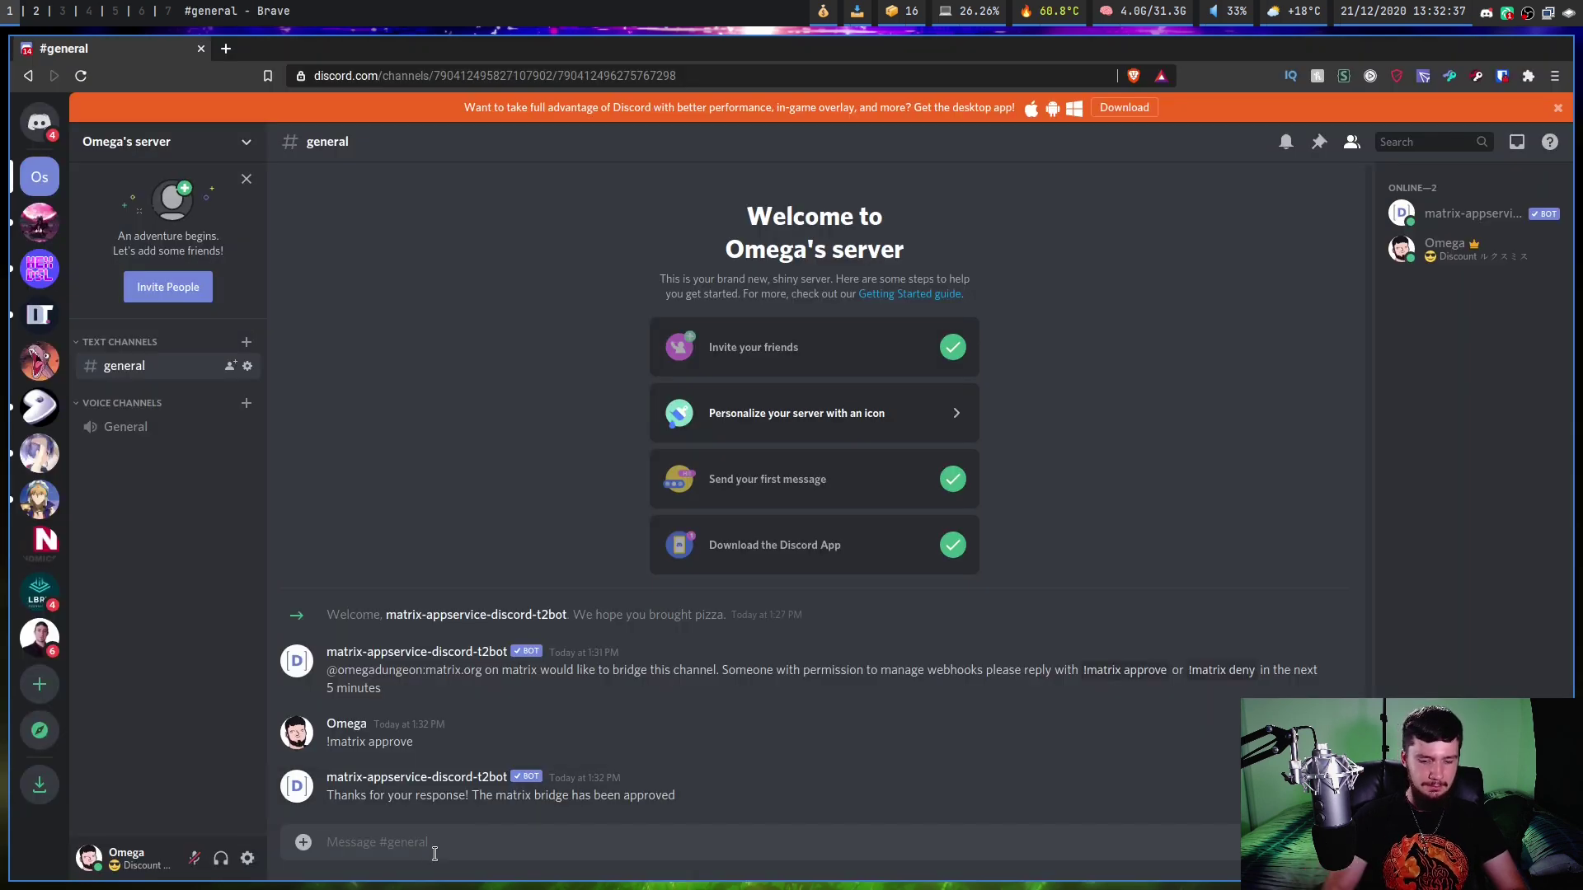
pyautogui.write('Message')
pyautogui.press('Return')
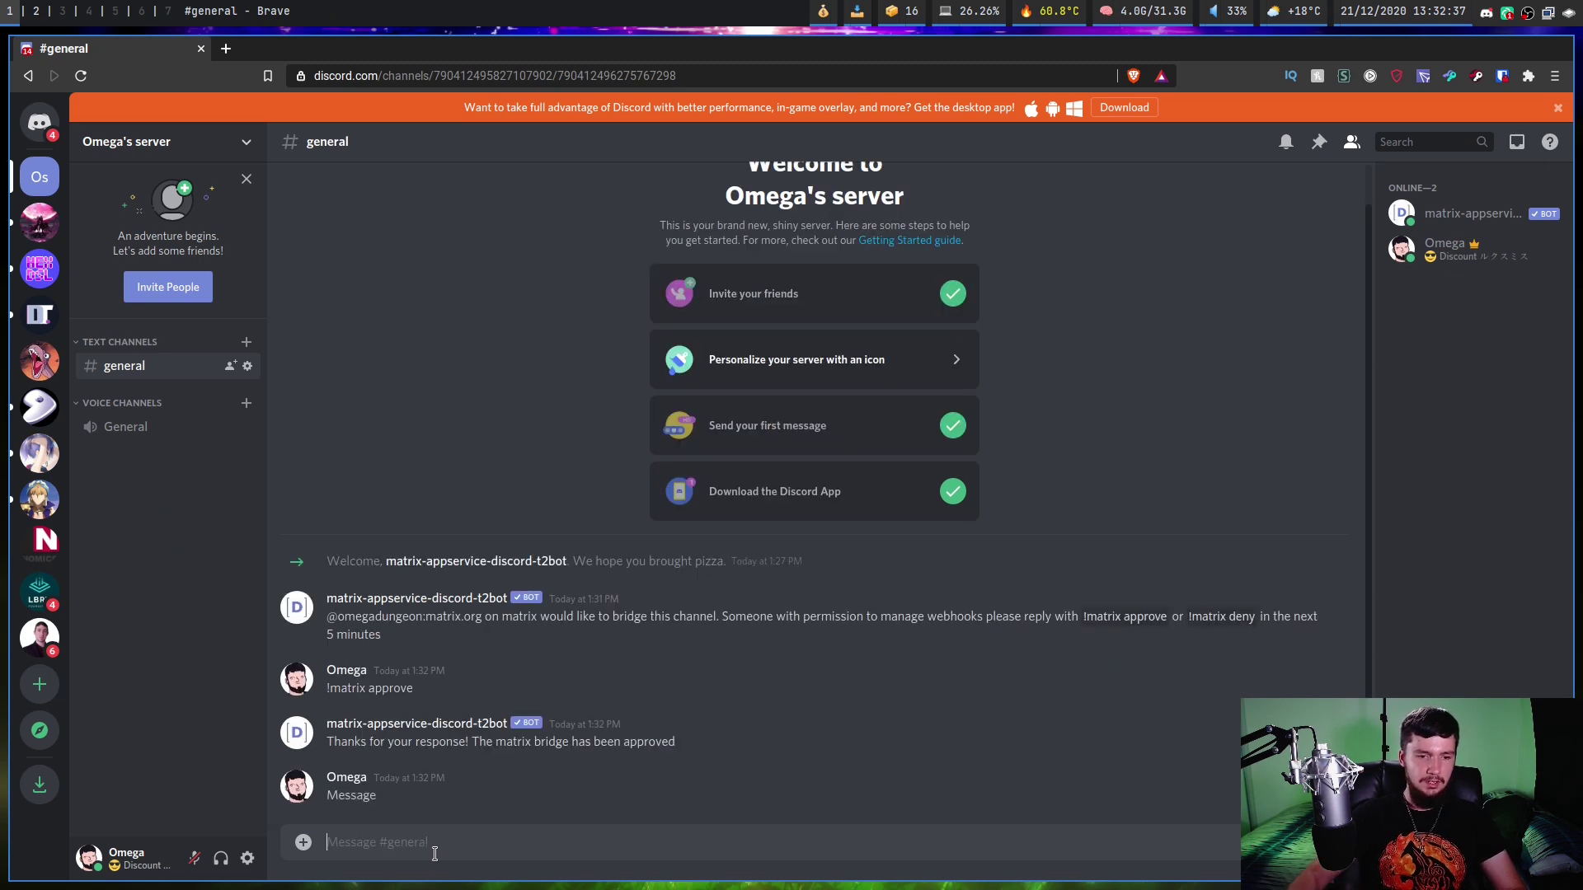
pyautogui.press('super+2')
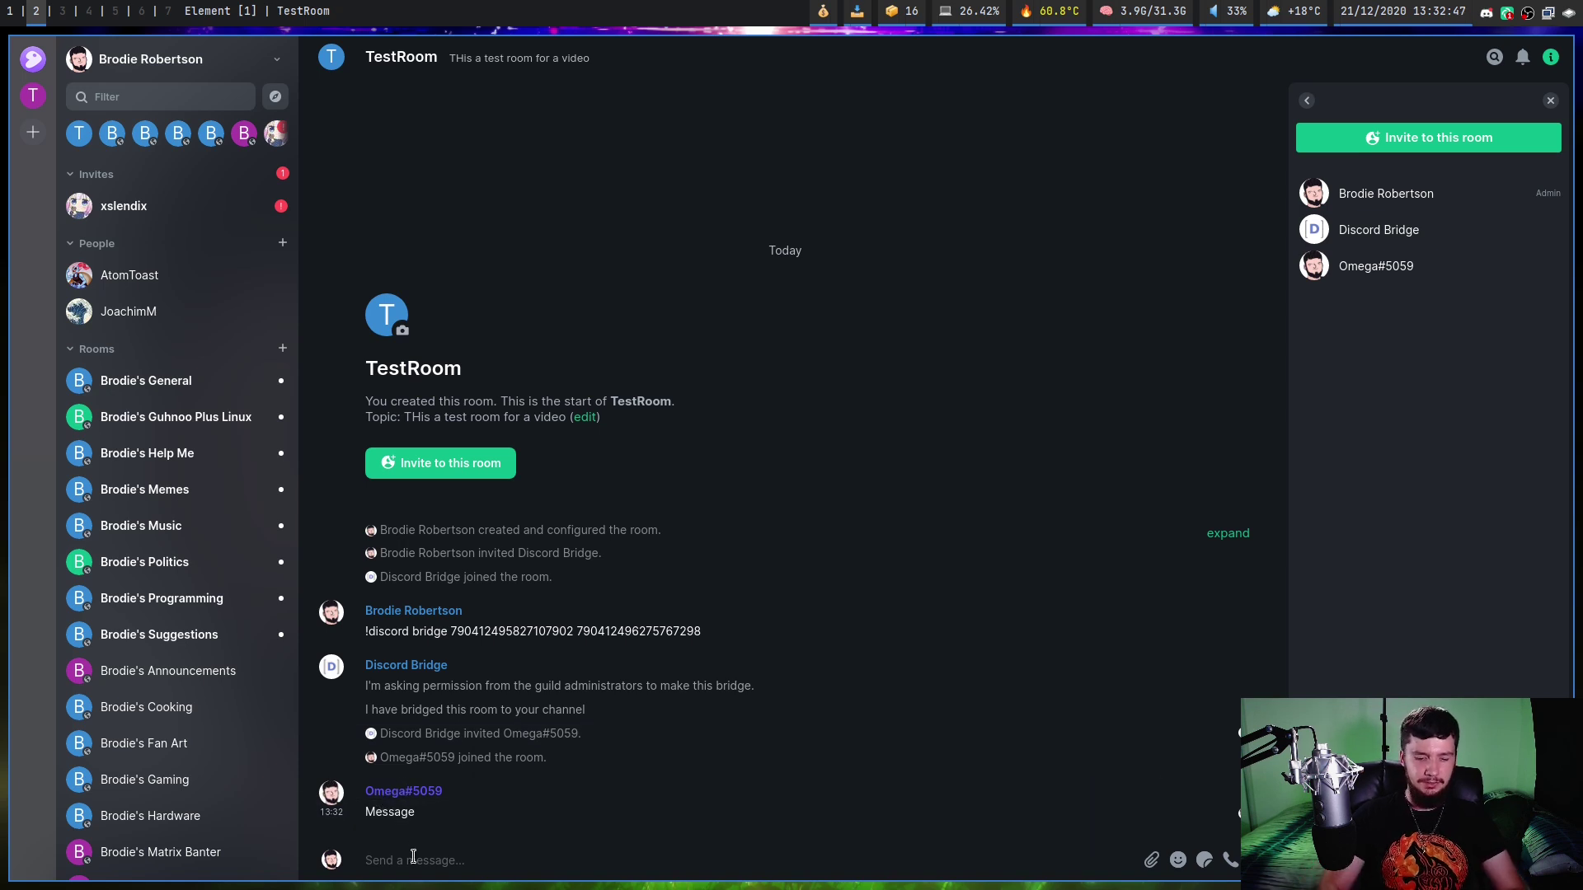
# Send 'Anotehr Message' from TestRoom to test relaying back to Discord.
pyautogui.write('M')
pyautogui.press('BackSpace')
pyautogui.write('Anotehr')
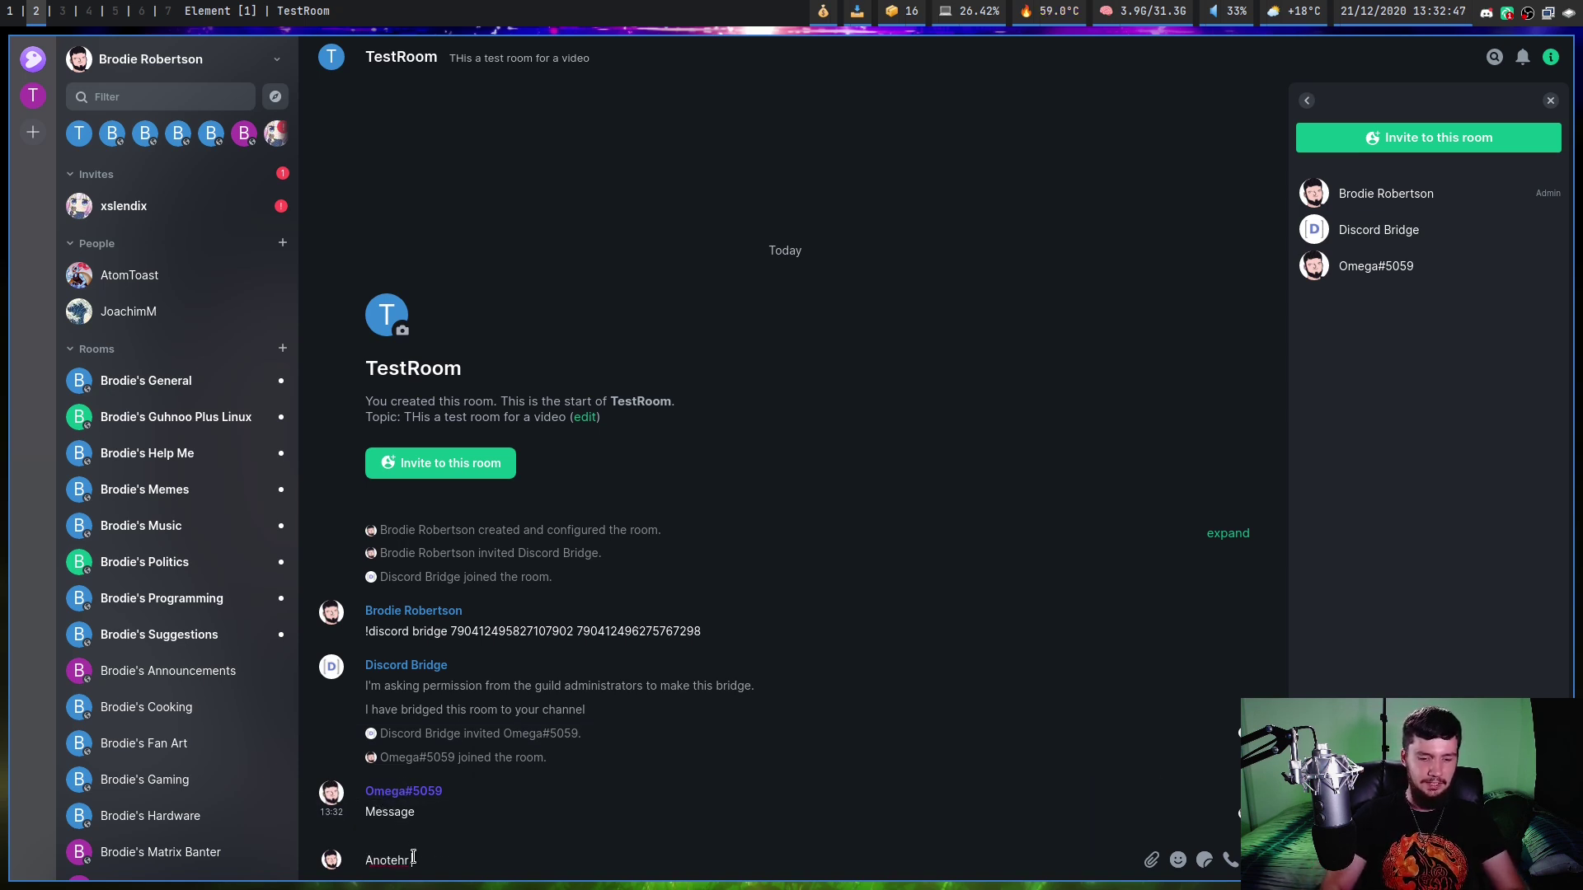
pyautogui.write(' Message')
pyautogui.press('Return')
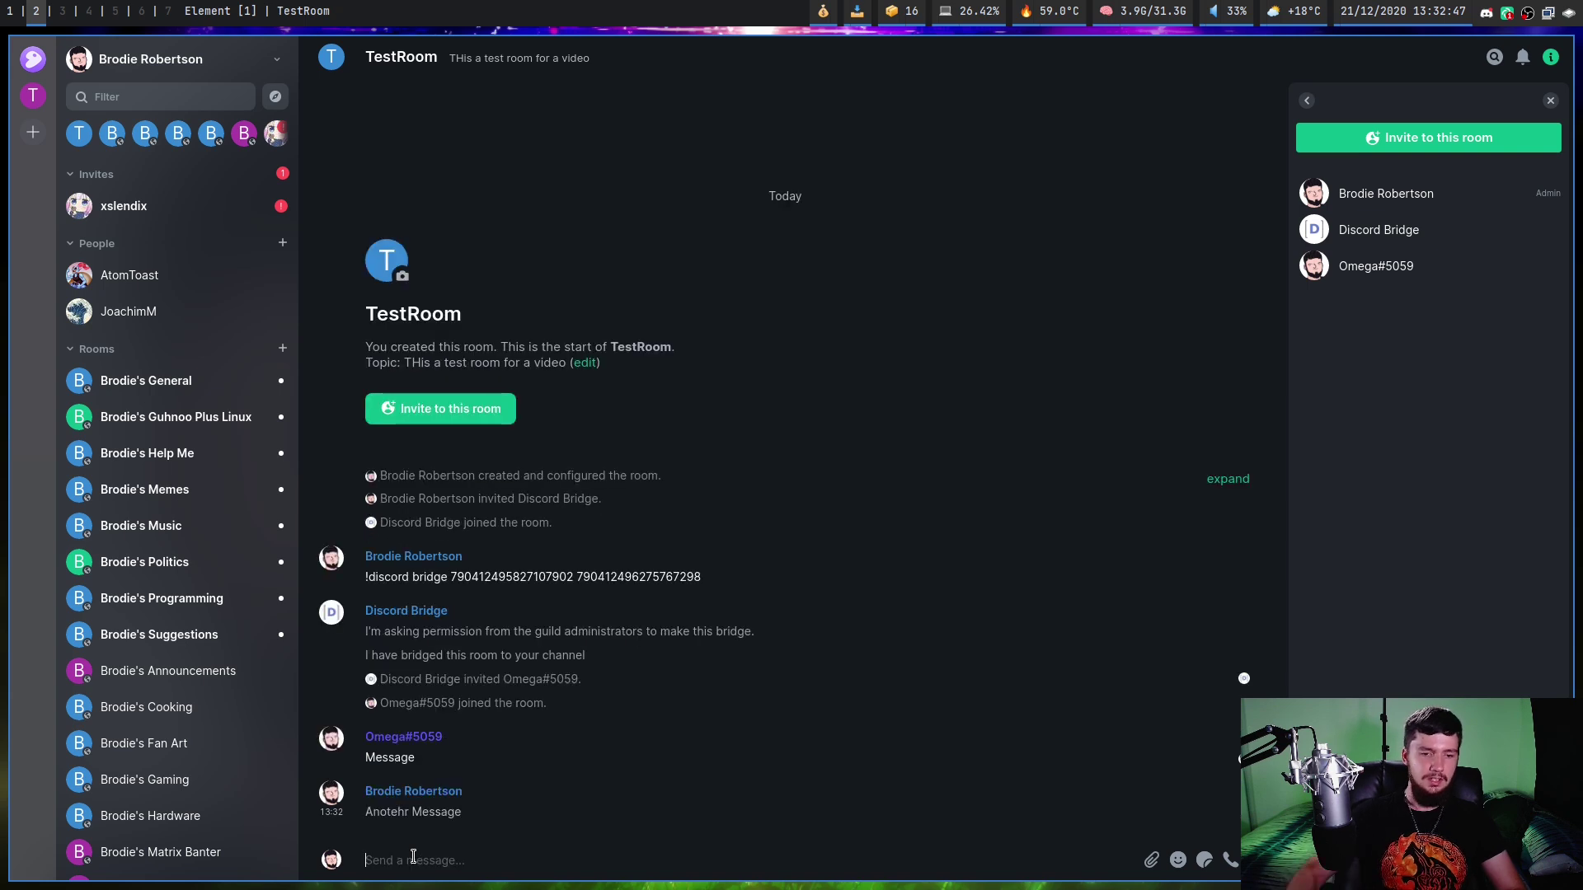
pyautogui.press('super+1')
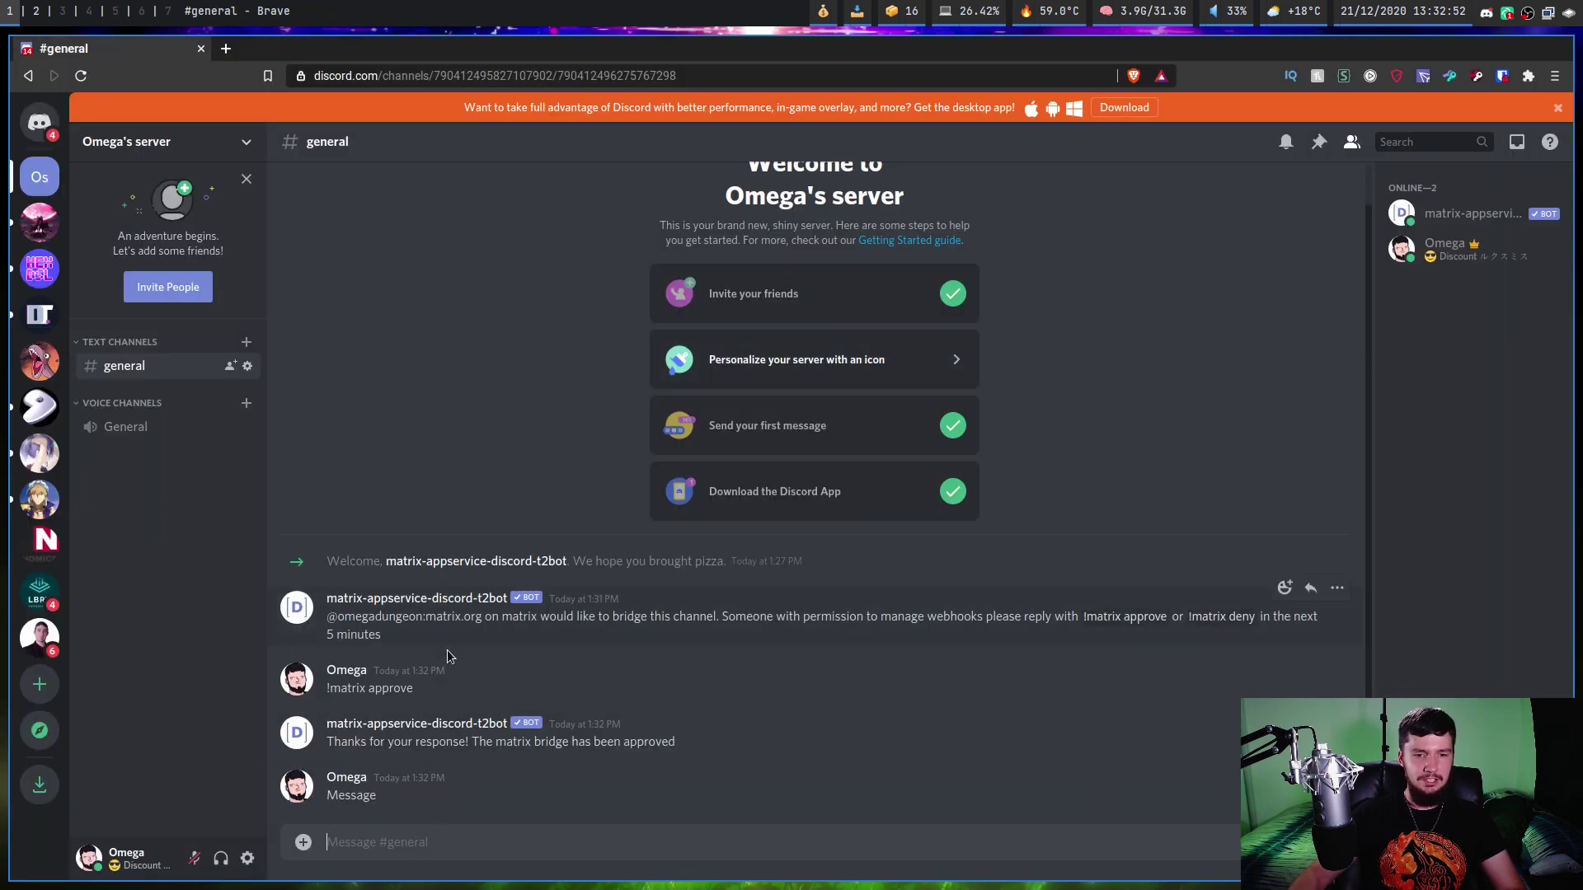